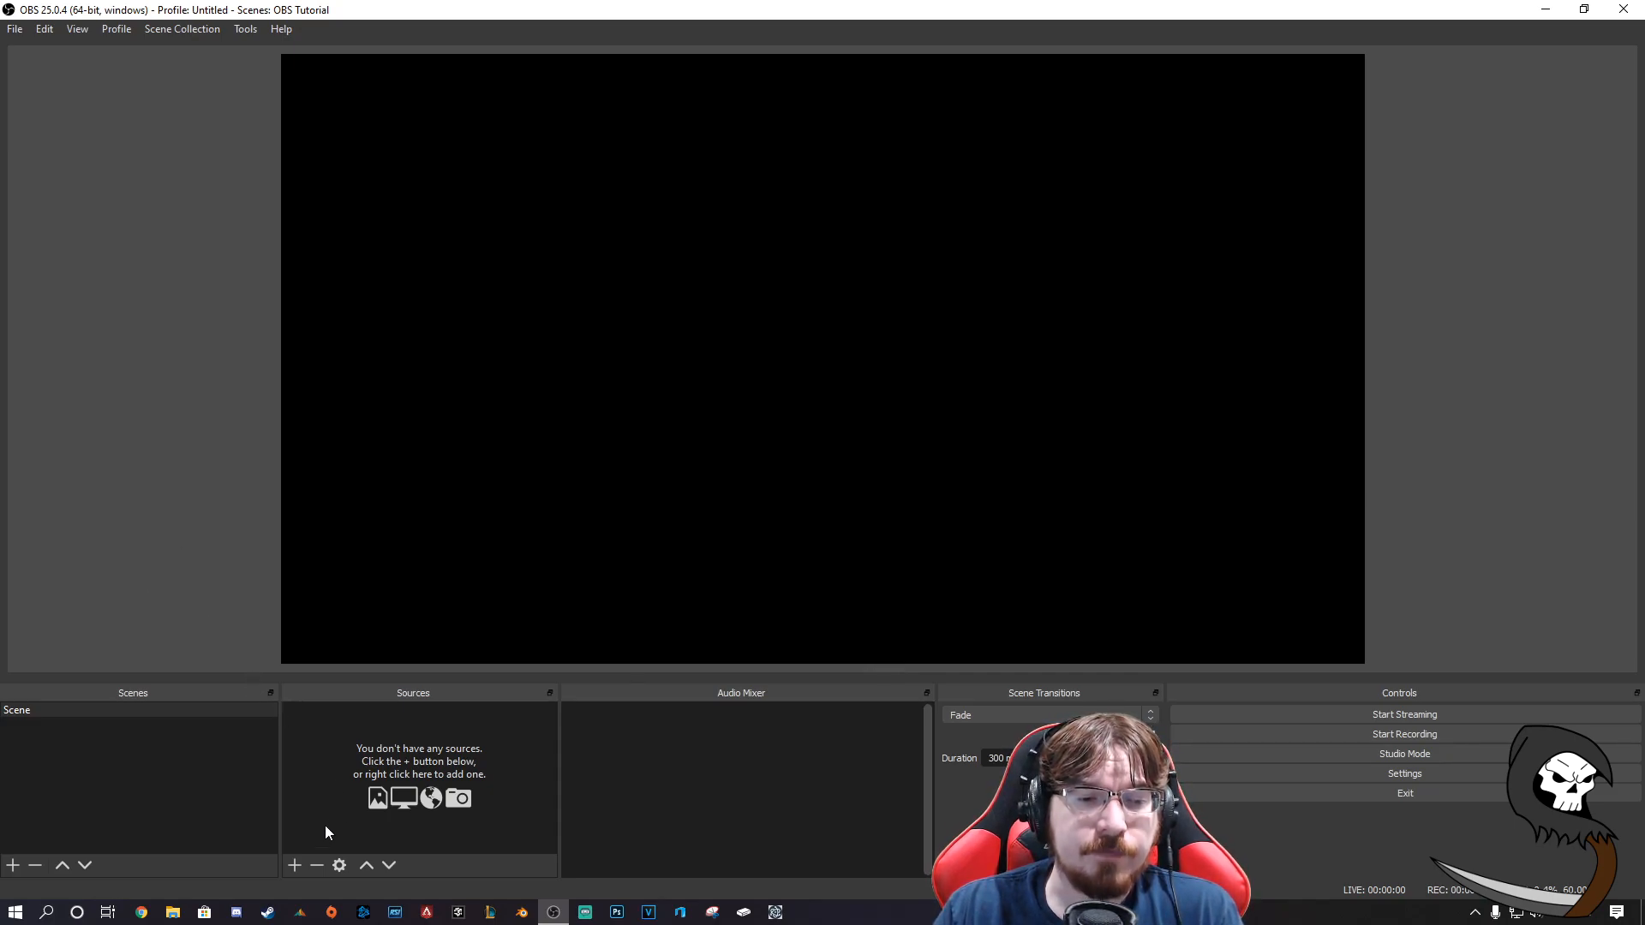
# Add a new display capture source named "Main gaming Monitor" that captures Display 1 at 1920x1080 with the cursor
pyautogui.click(296, 863)
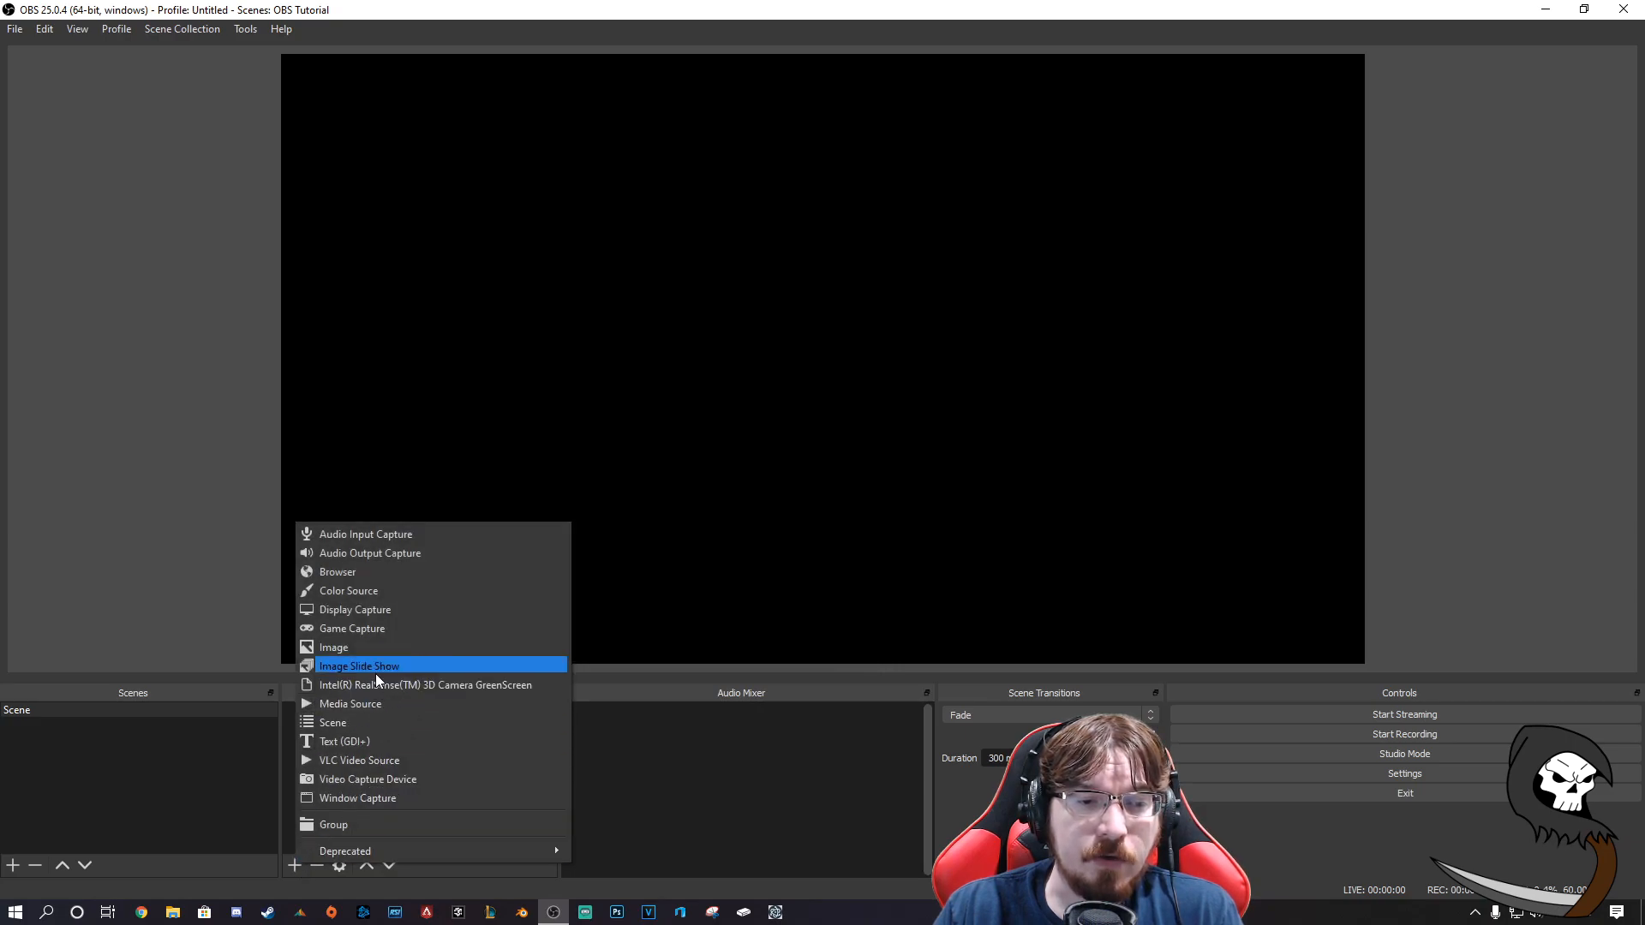
pyautogui.click(291, 866)
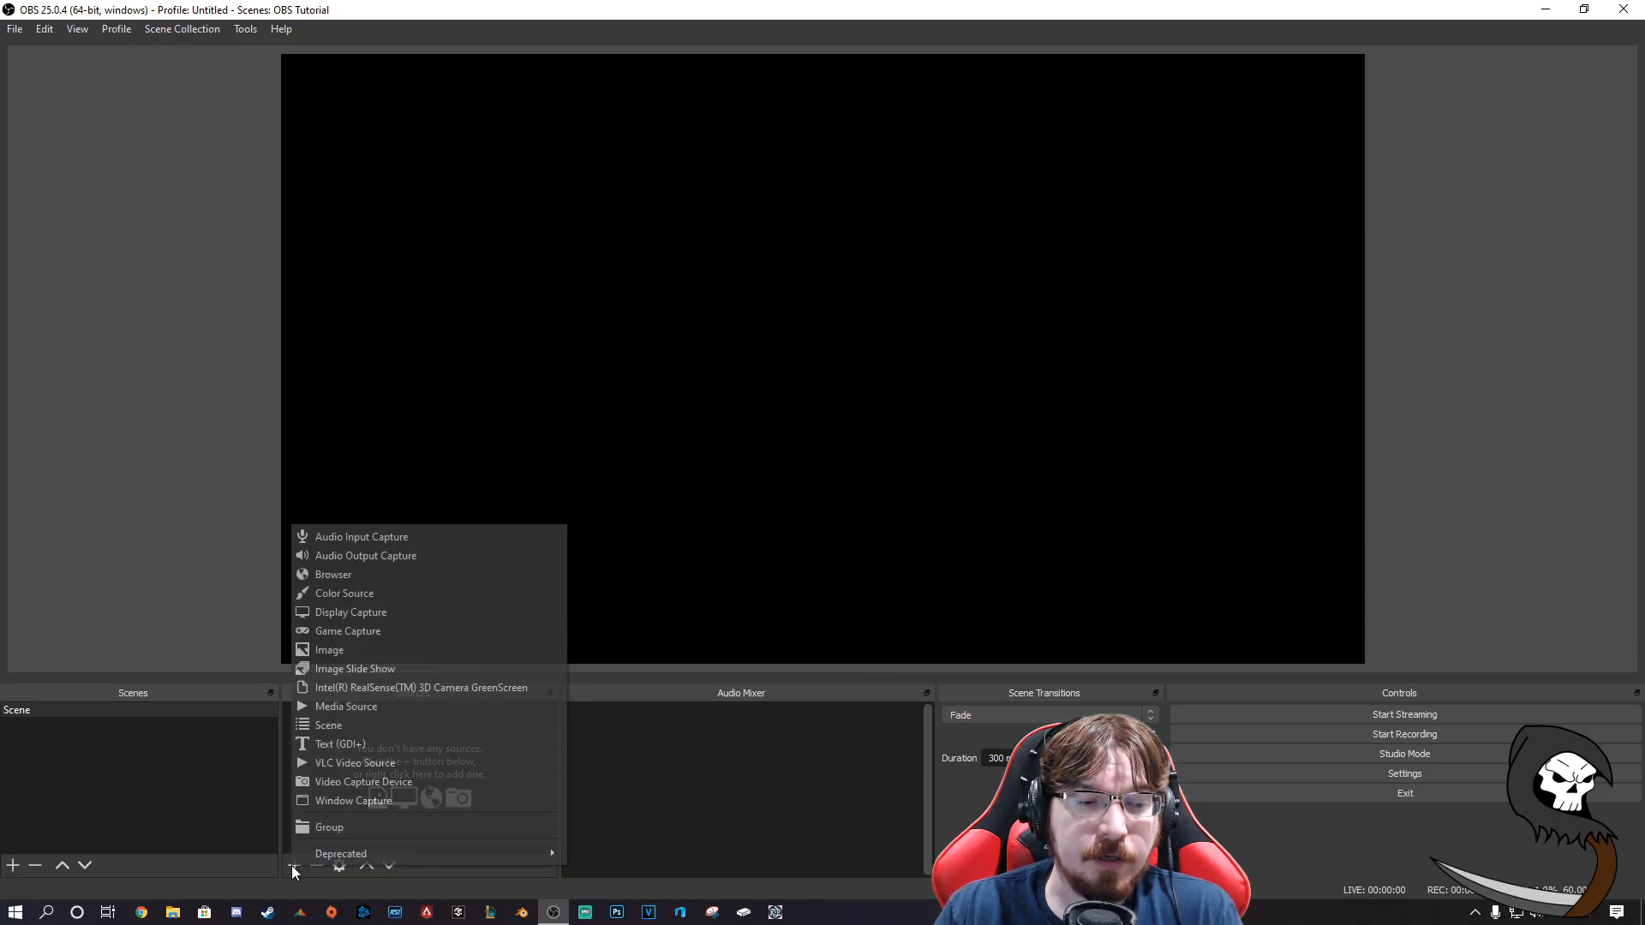
pyautogui.click(348, 610)
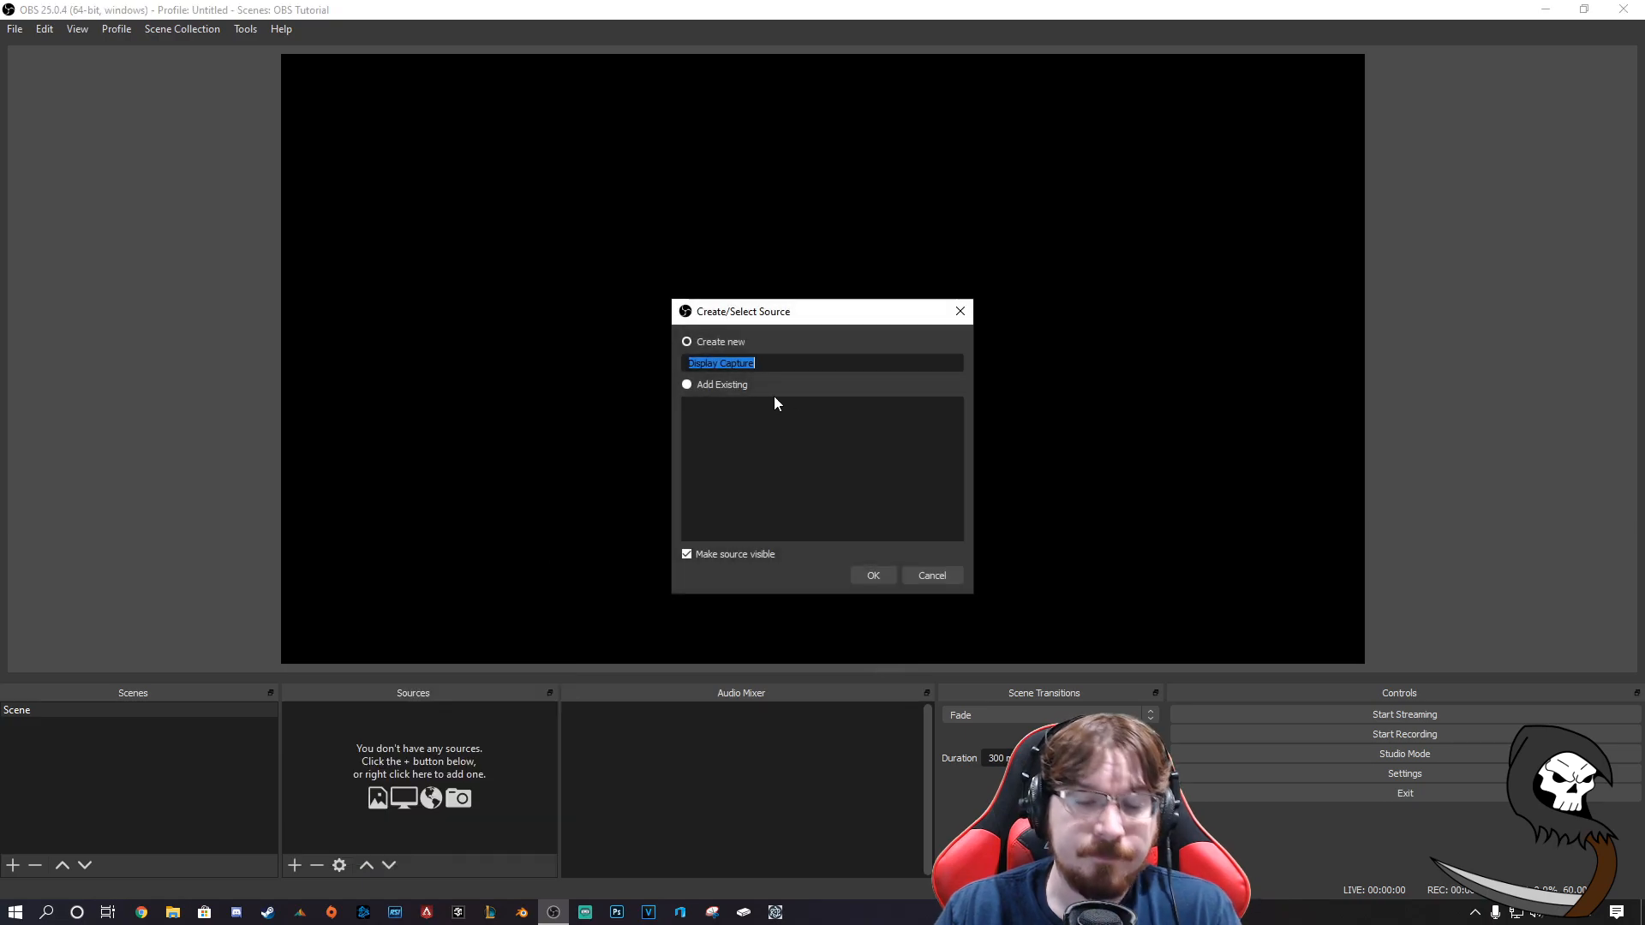
pyautogui.write('Main gaming Monitor')
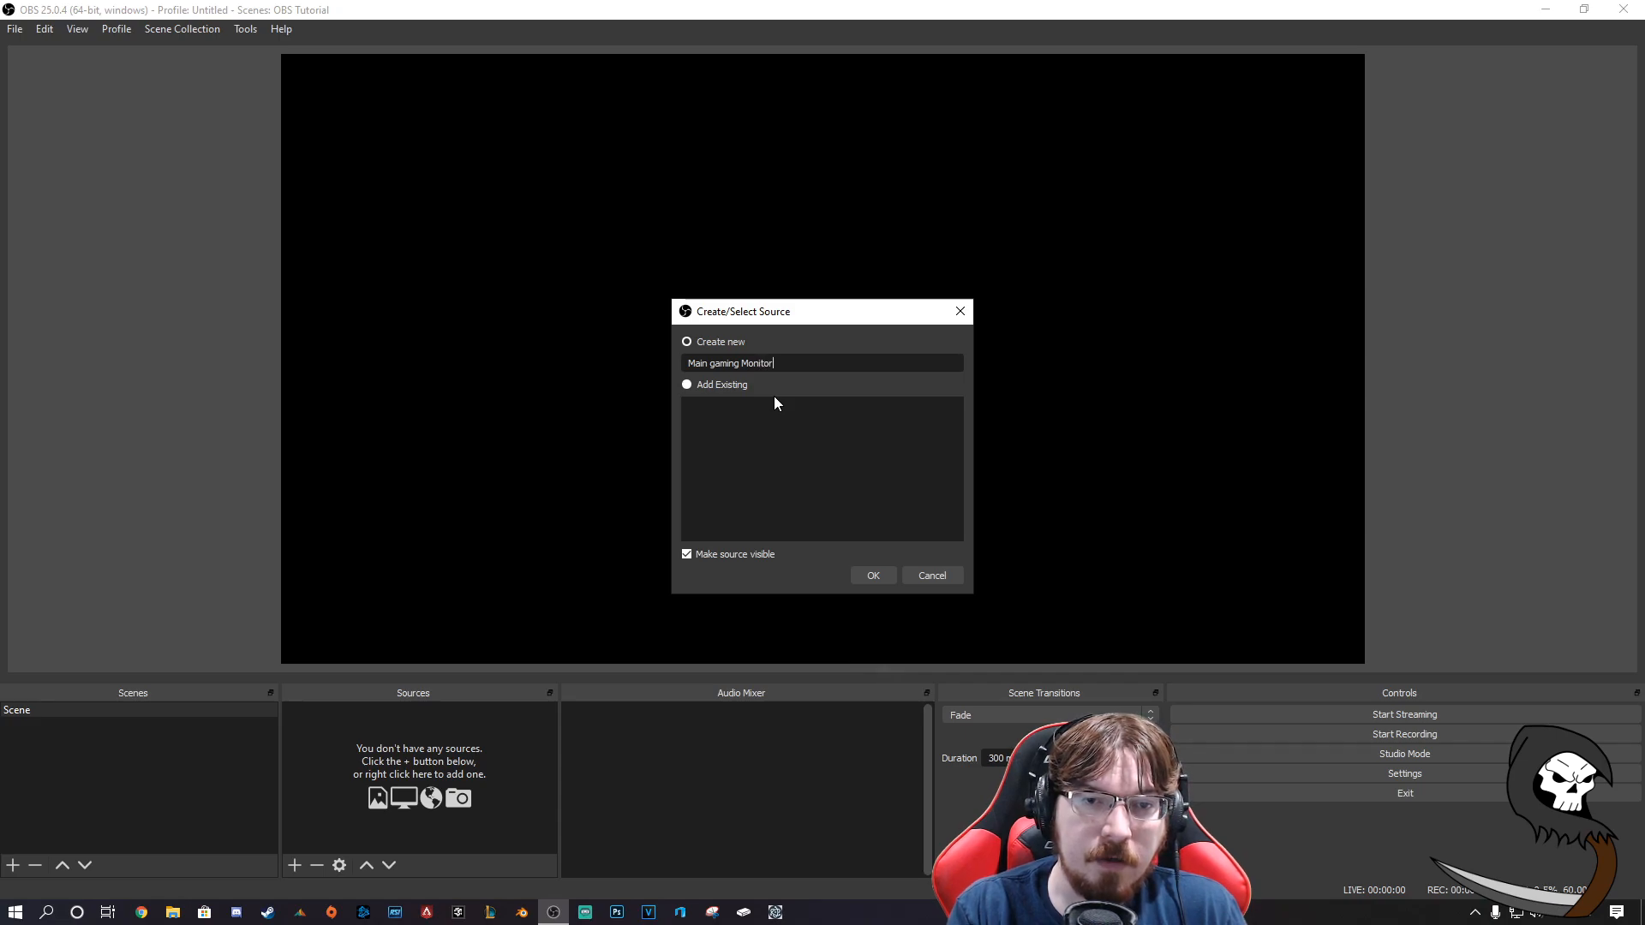
pyautogui.press('Return')
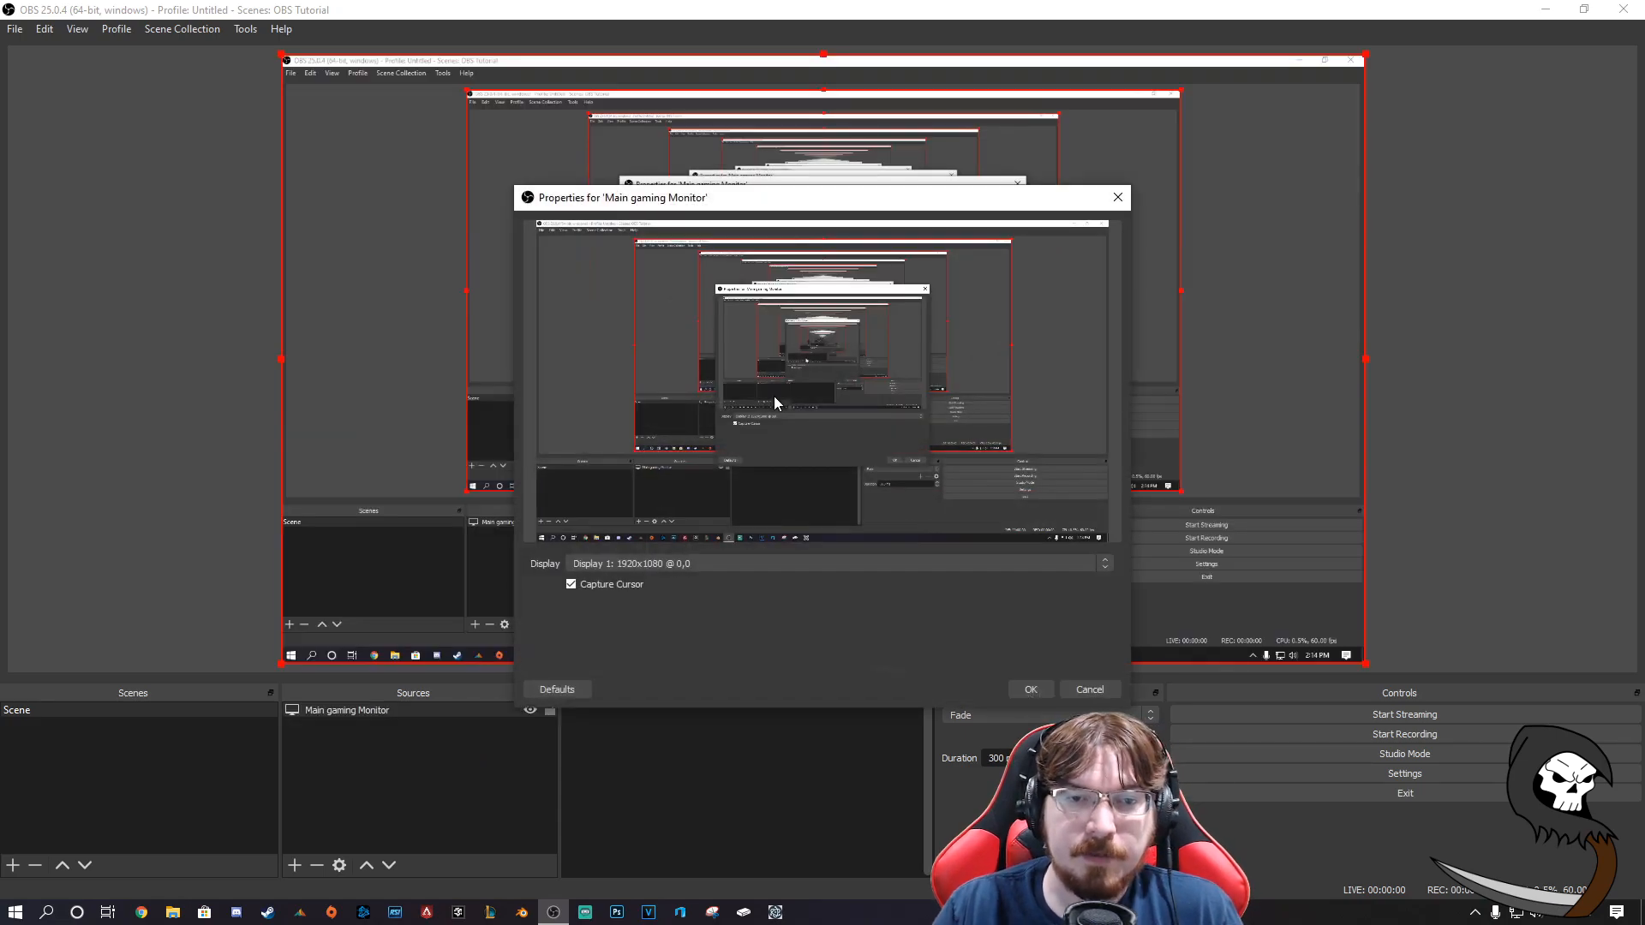
pyautogui.moveTo(837, 206); pyautogui.dragTo(773, 133)
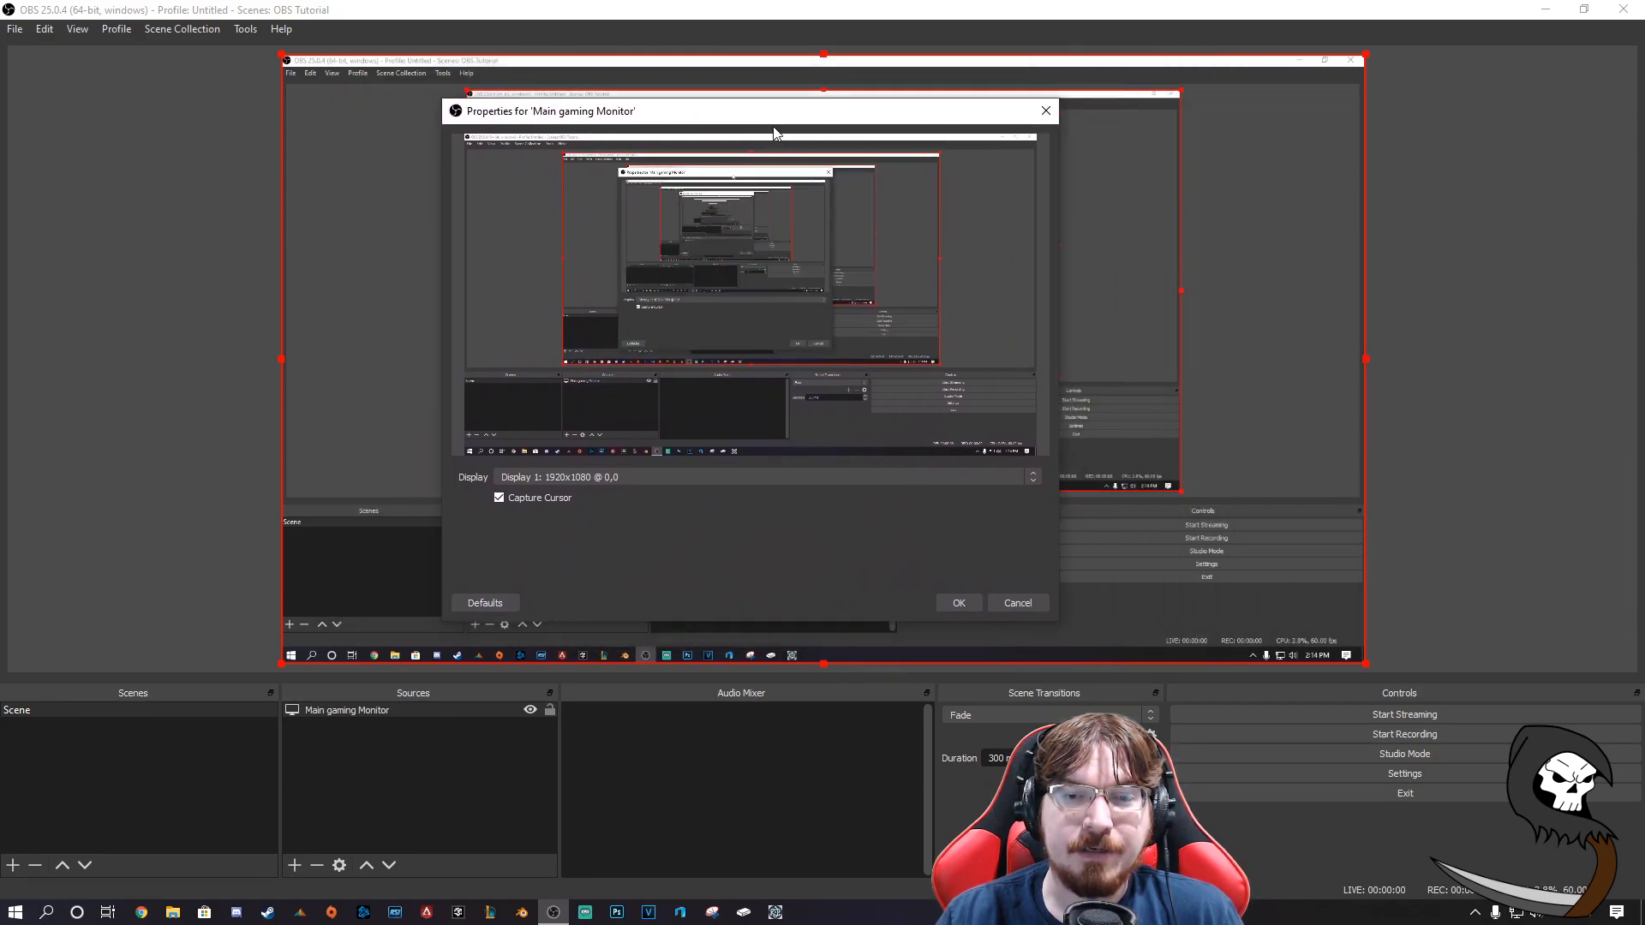
pyautogui.click(956, 604)
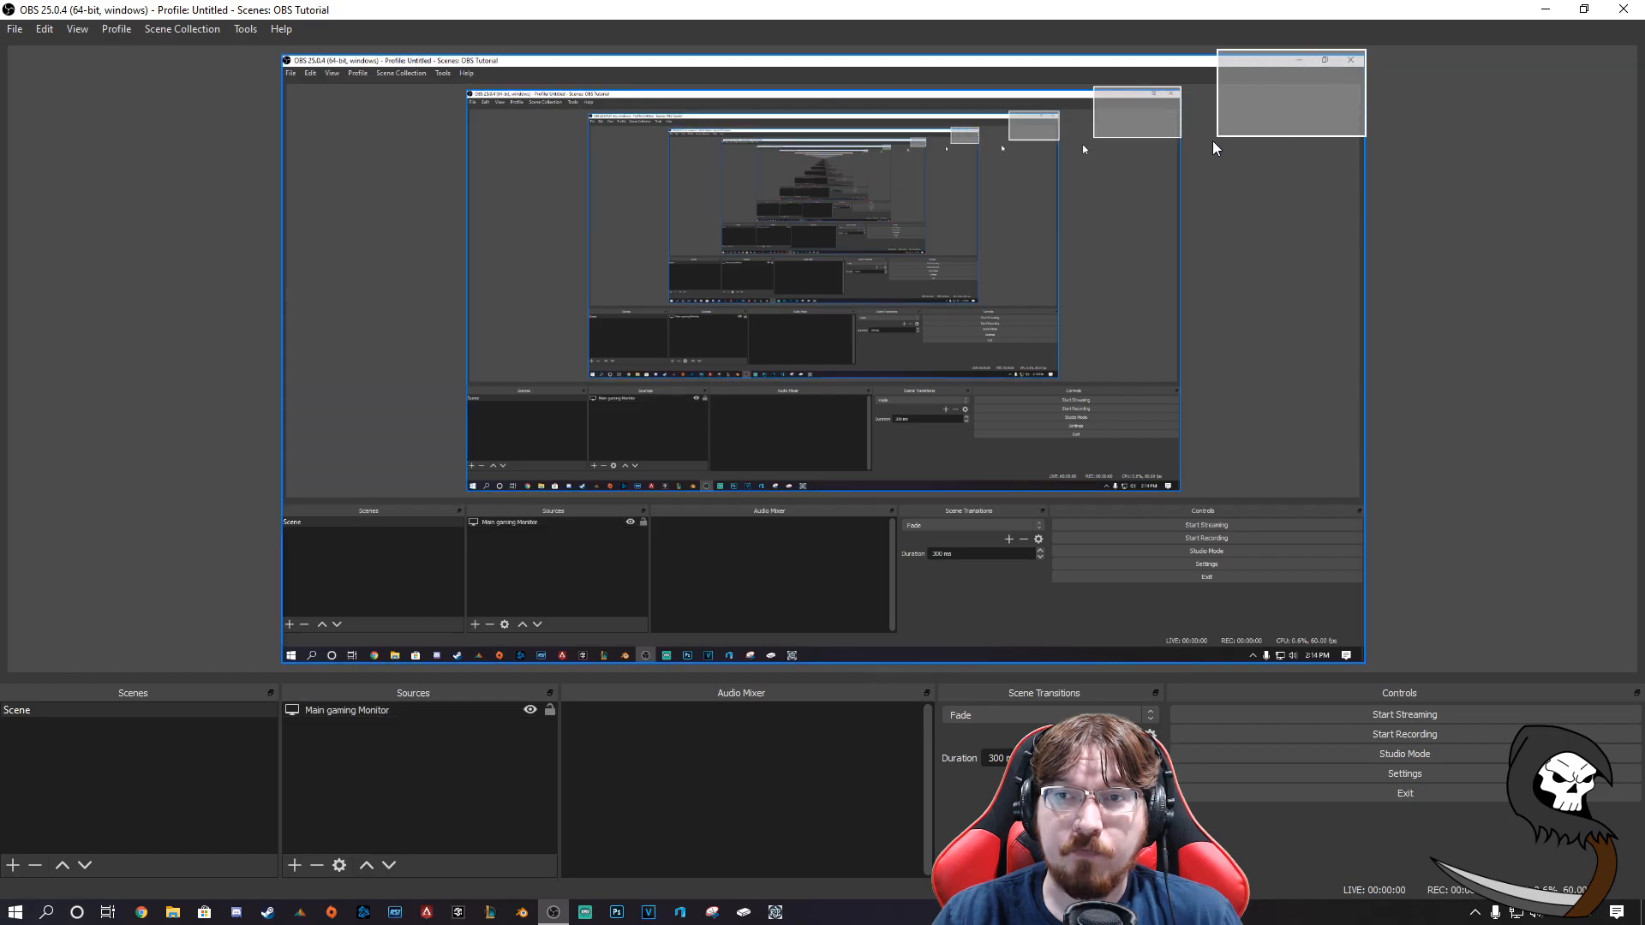
pyautogui.moveTo(1365, 55); pyautogui.dragTo(1360, 93)
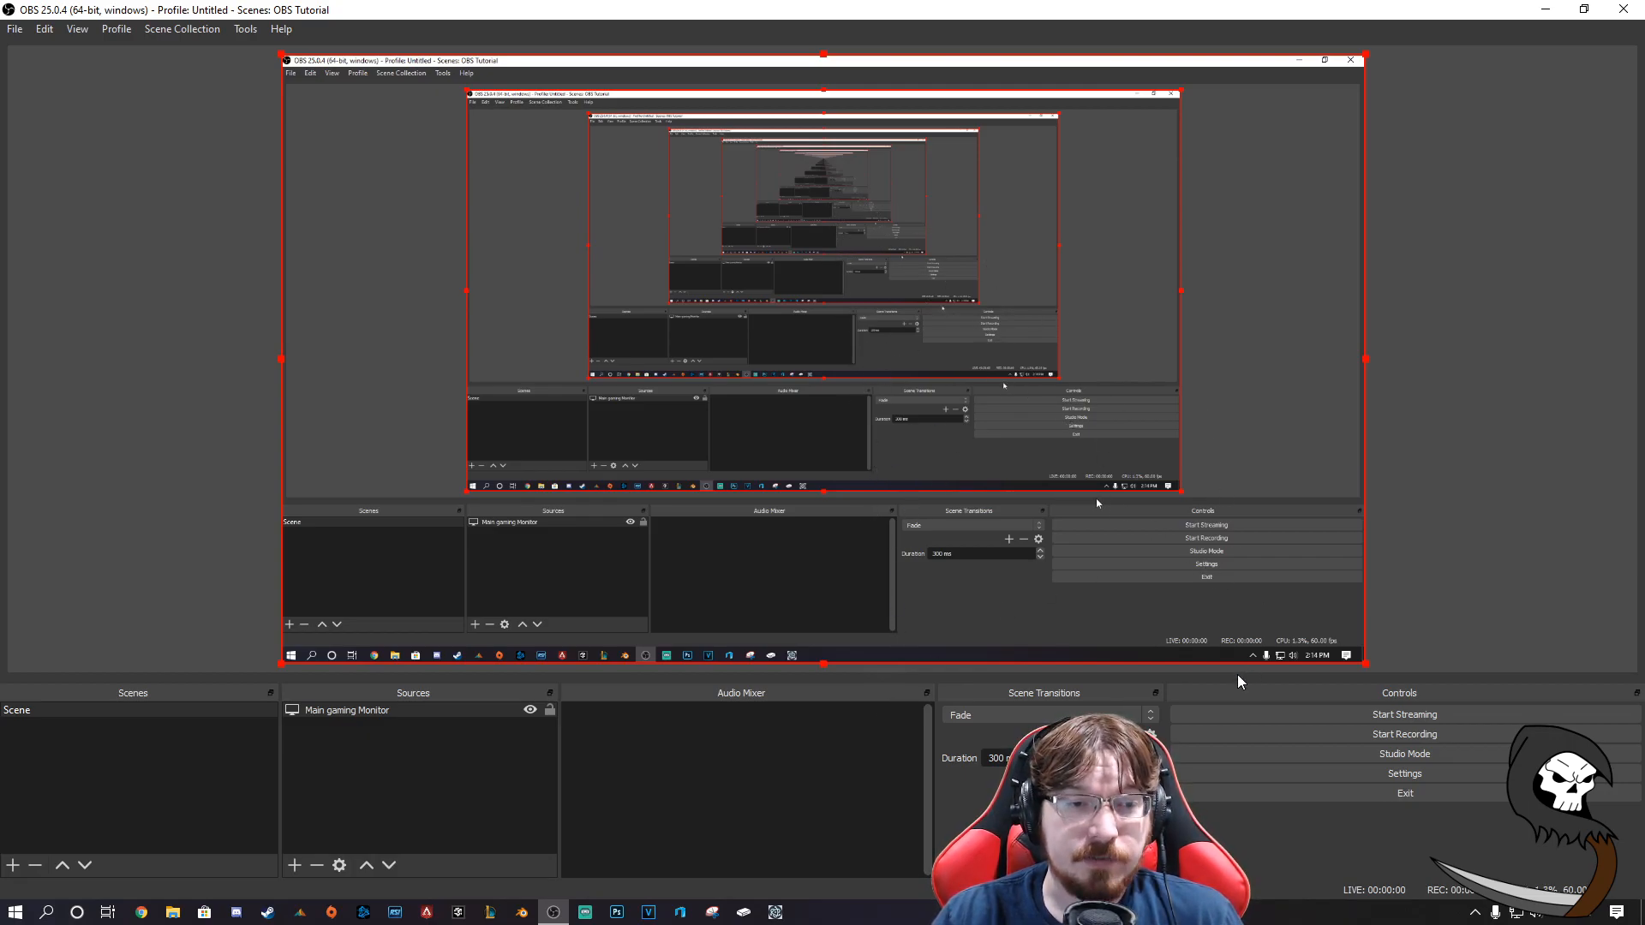
pyautogui.click(217, 549)
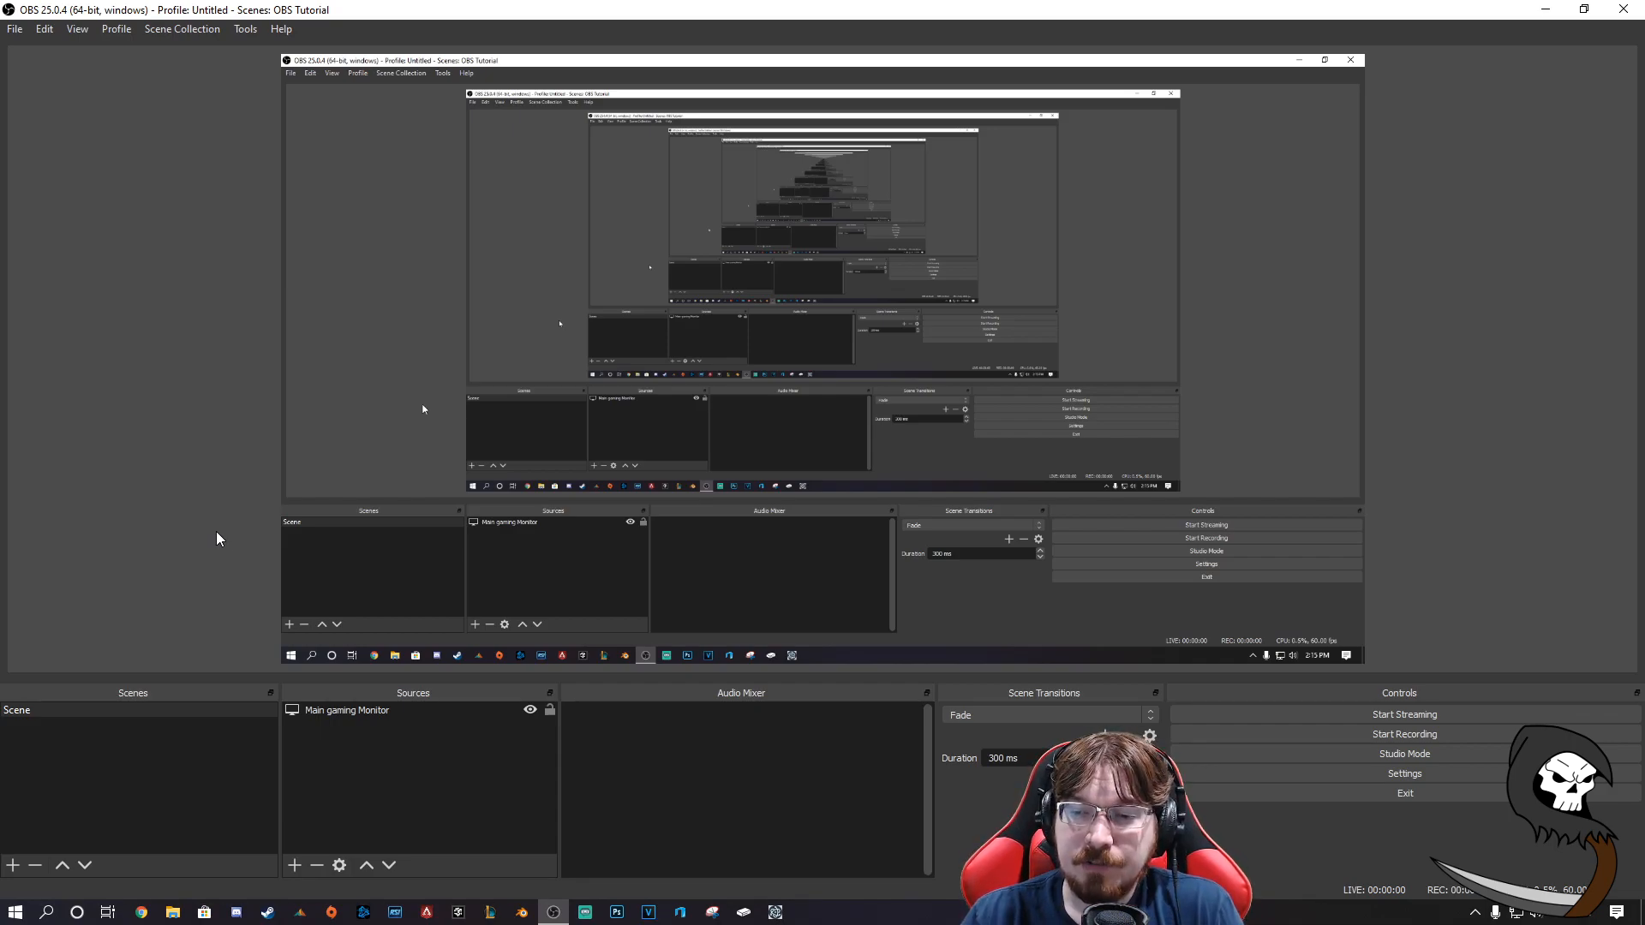
# Set the Desktop Audio device to Speakers (Realtek(R) Audio) in the audio settings
pyautogui.click(1369, 775)
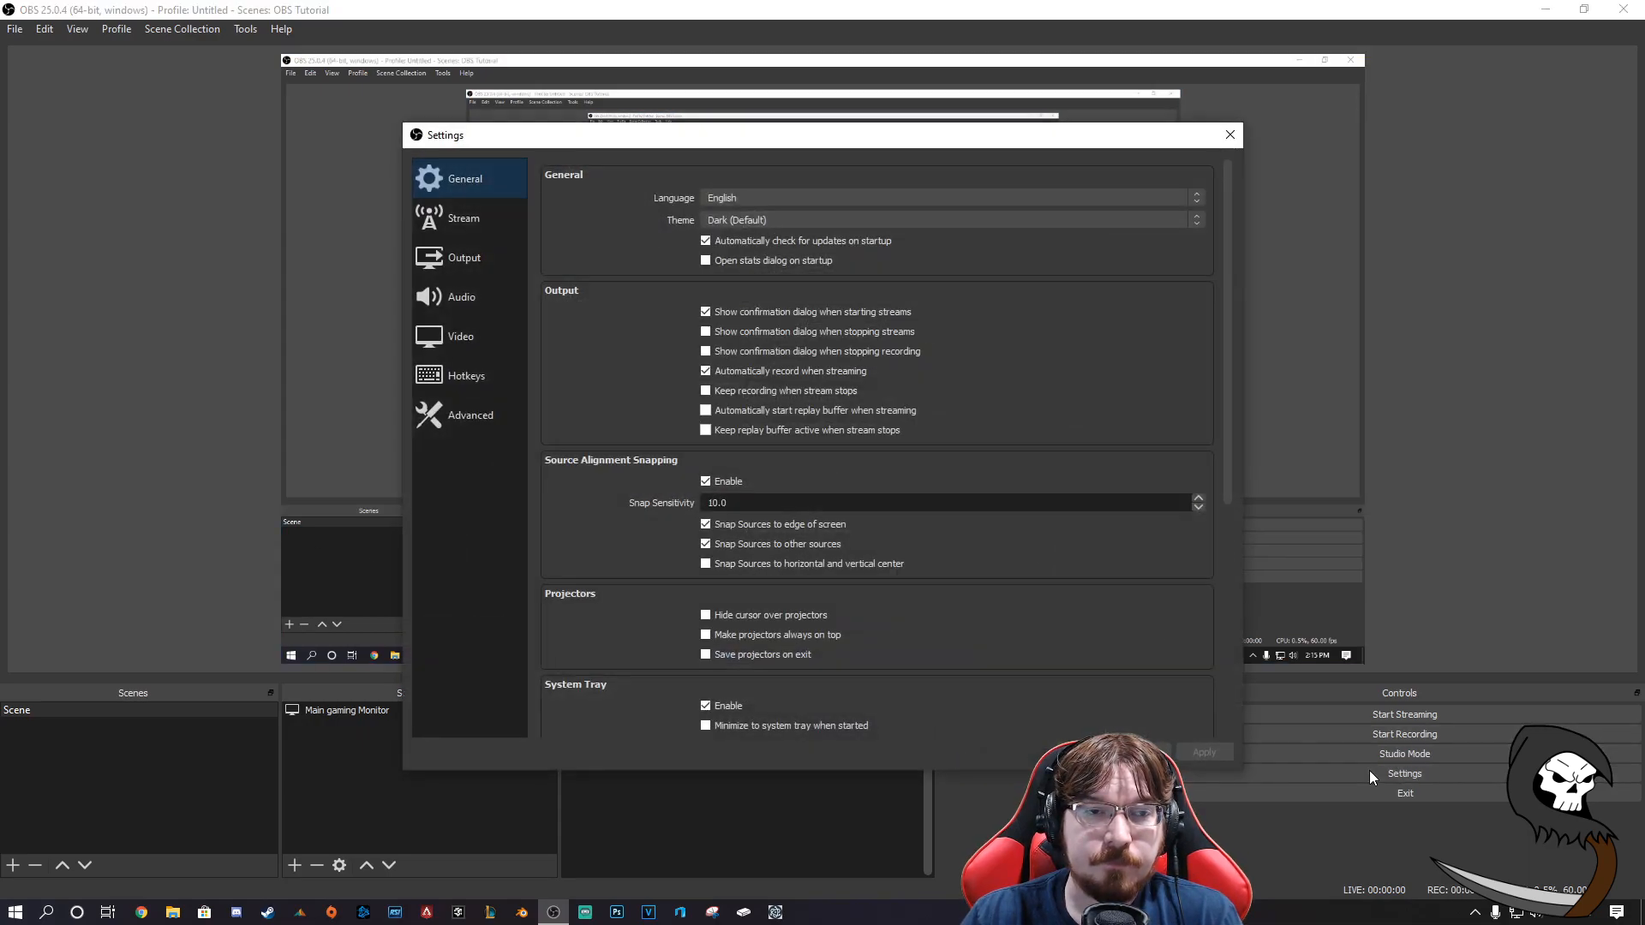
pyautogui.click(444, 297)
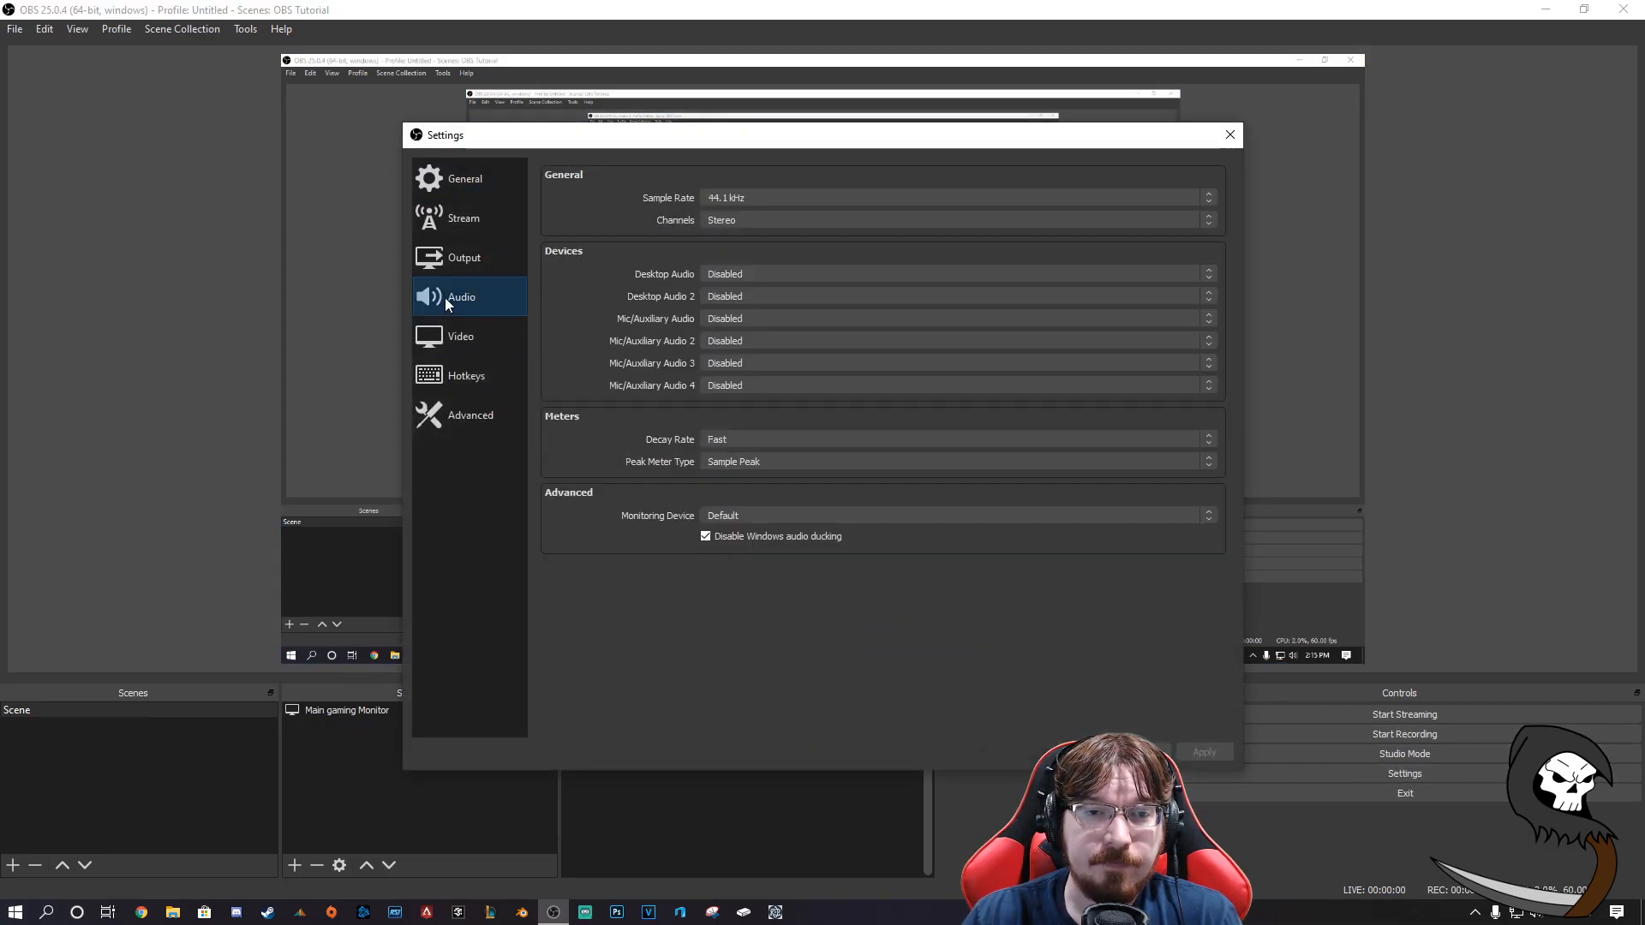
pyautogui.click(748, 274)
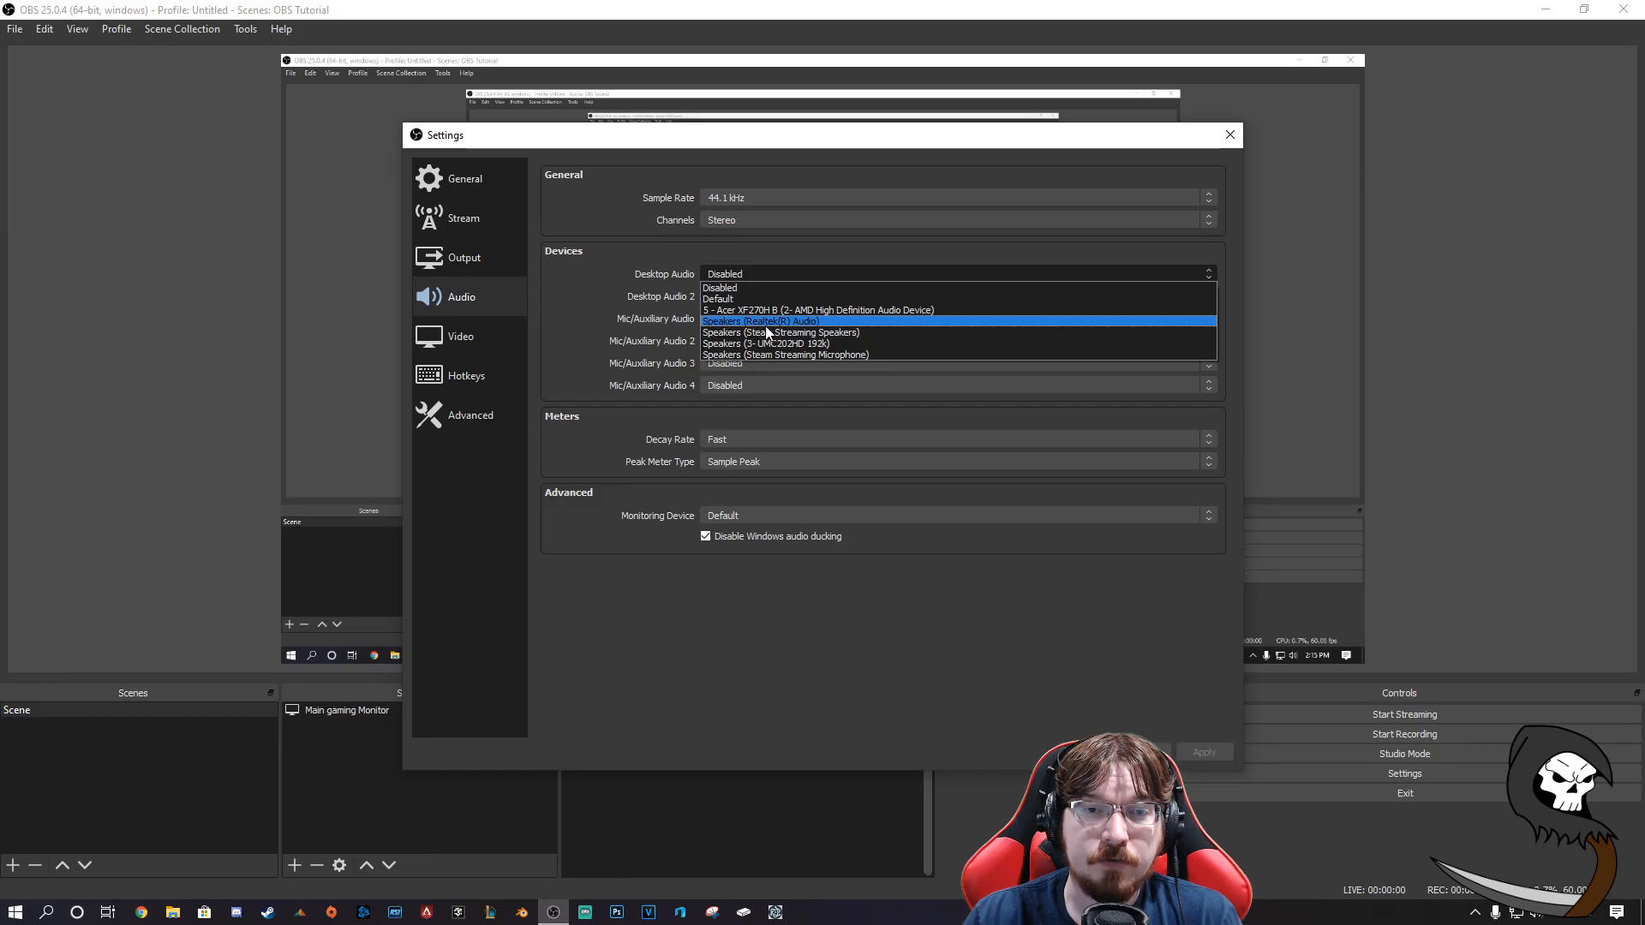
pyautogui.click(804, 322)
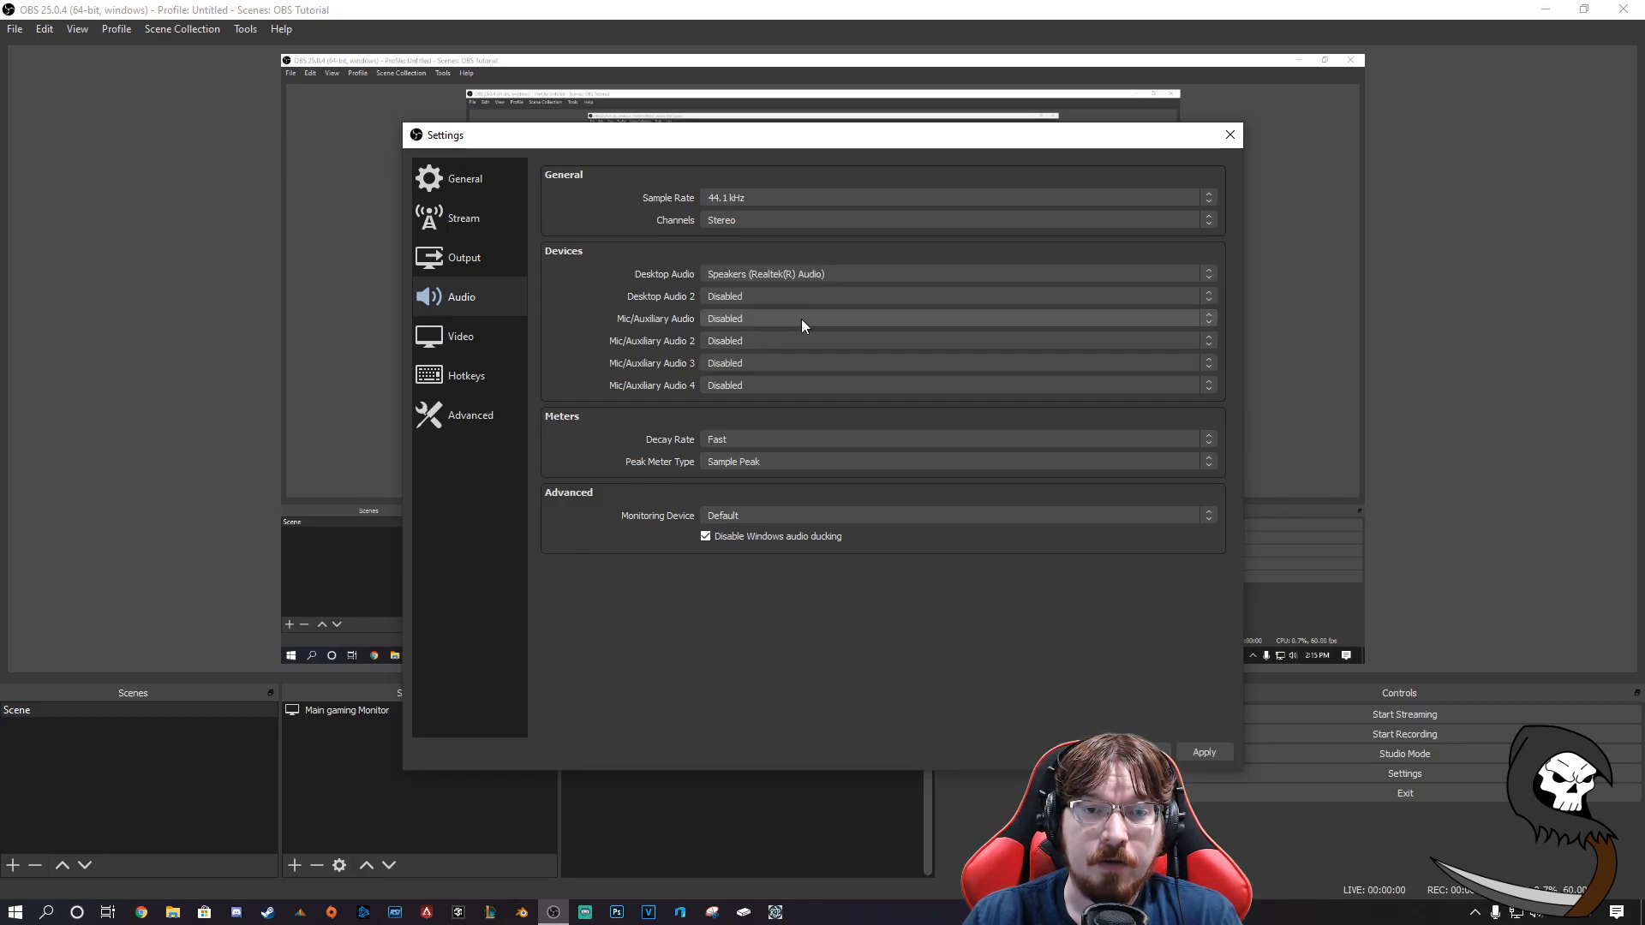
pyautogui.click(758, 271)
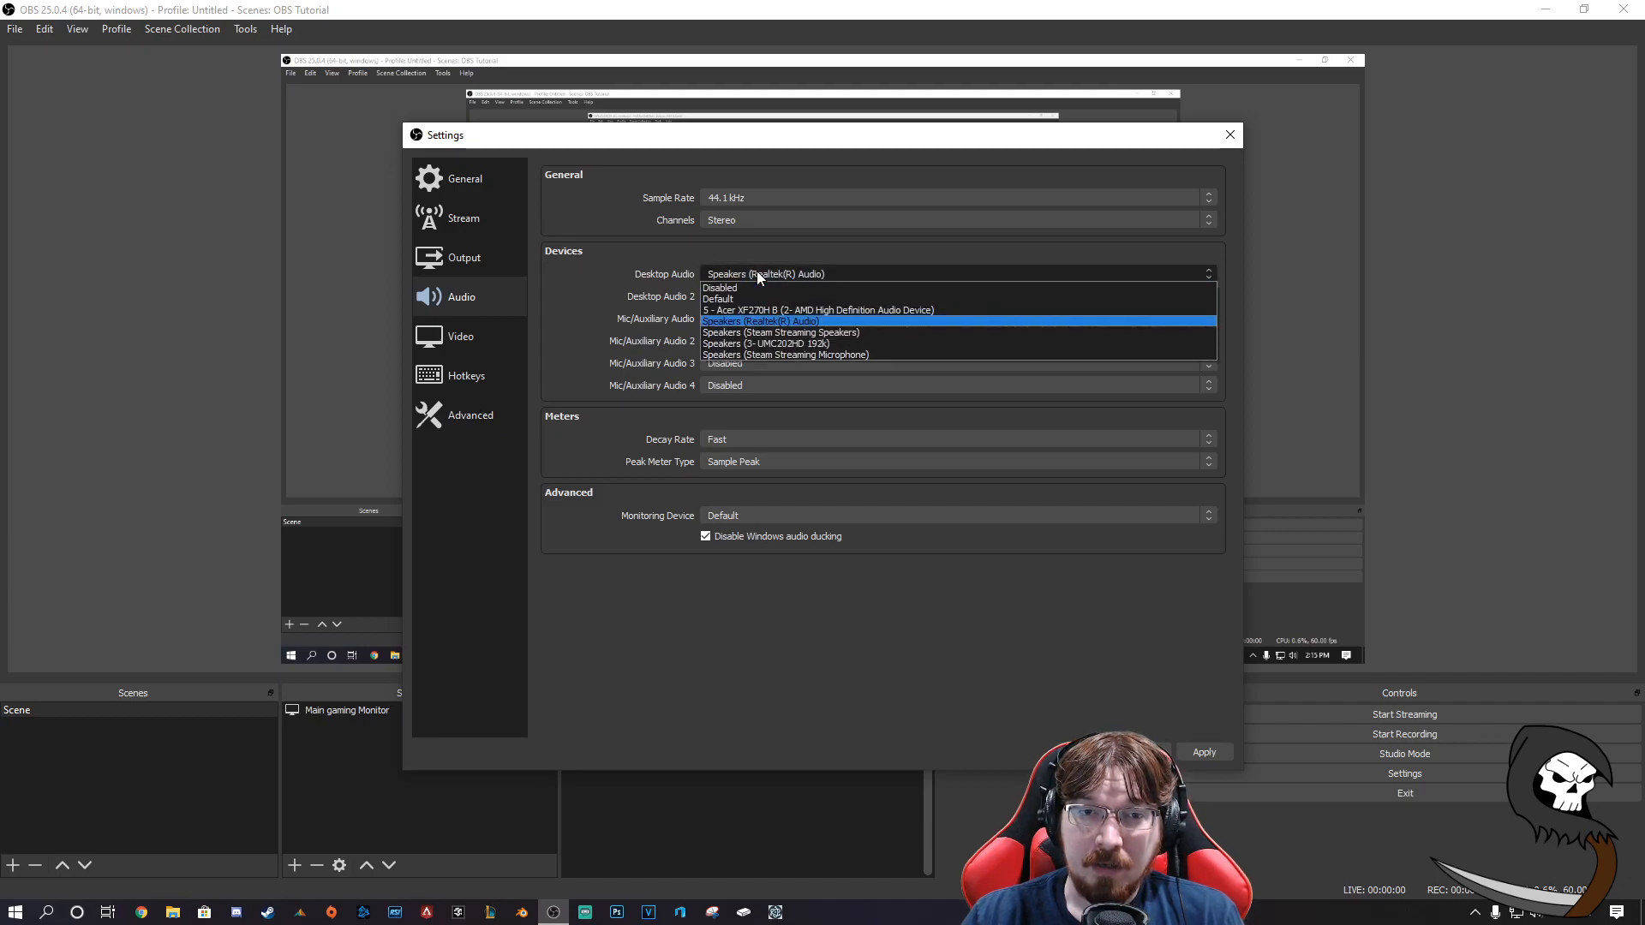
pyautogui.click(745, 322)
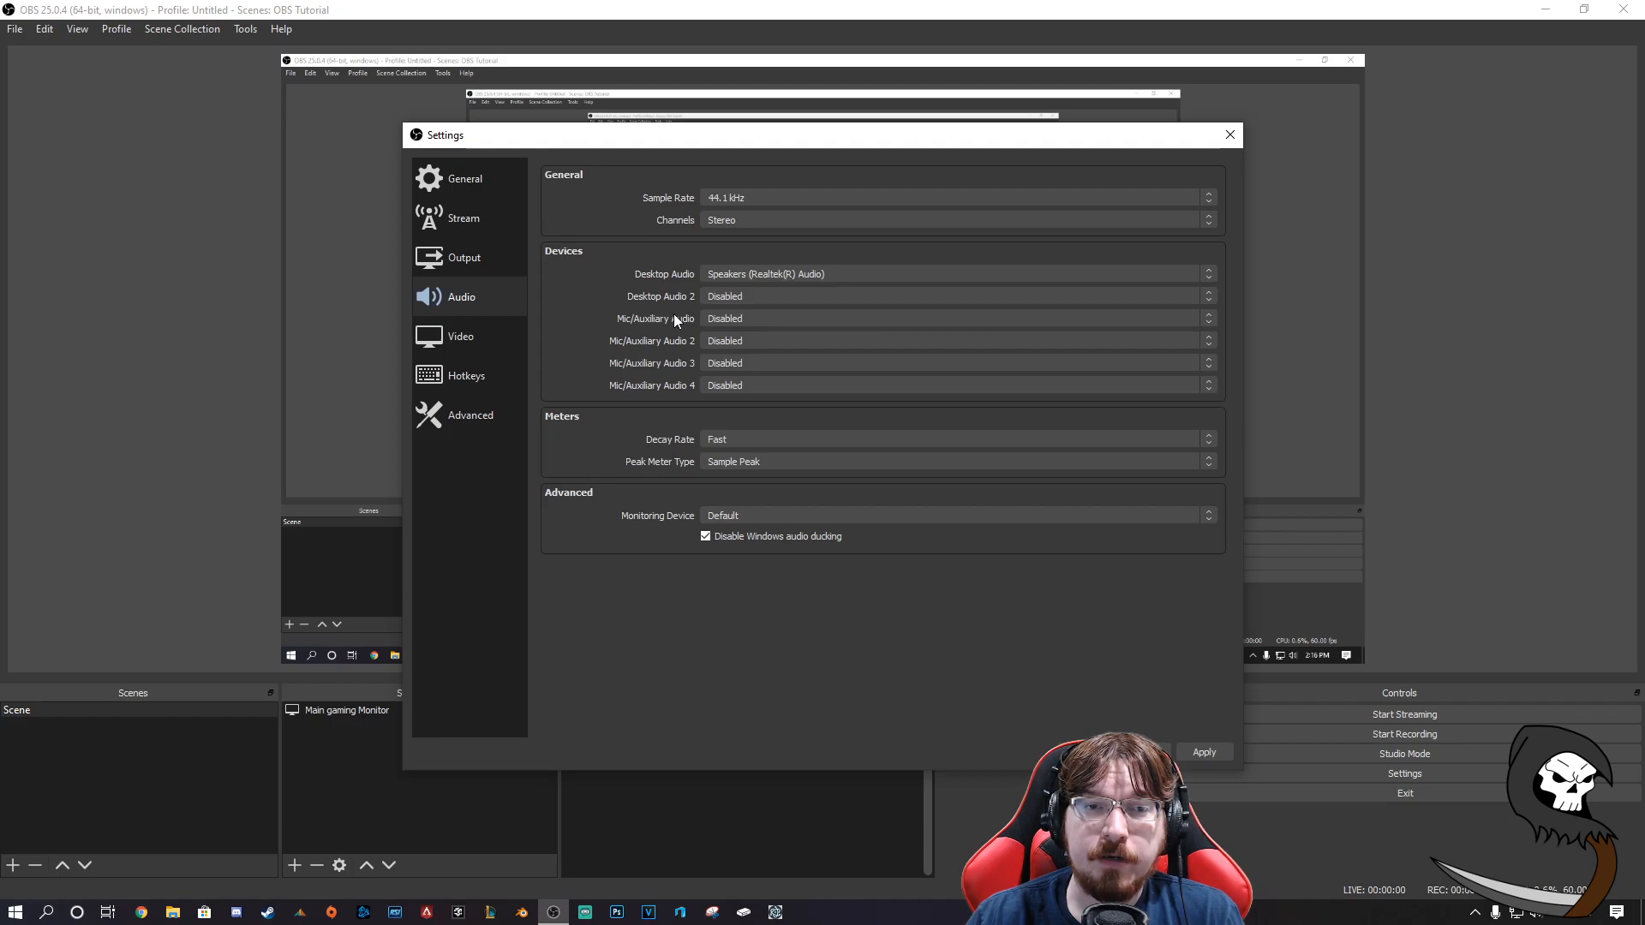
# Set the Mic/Auxiliary Audio device to Microphone (3- UMC202HD 192k), apply the audio settings and close them
pyautogui.click(716, 321)
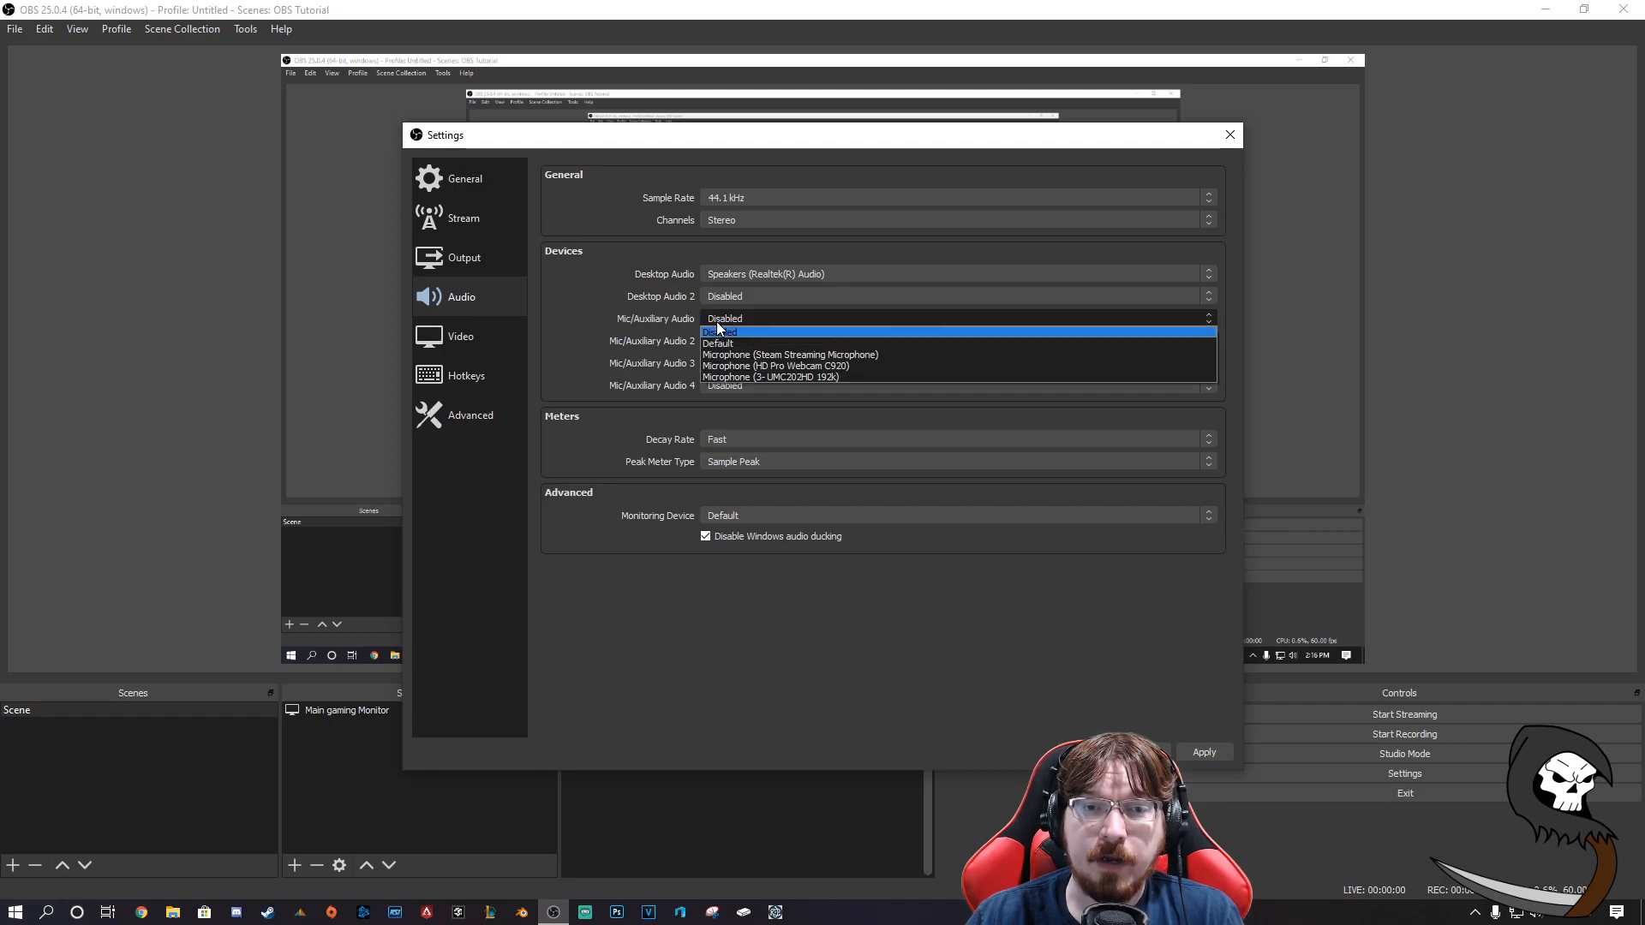
pyautogui.click(775, 377)
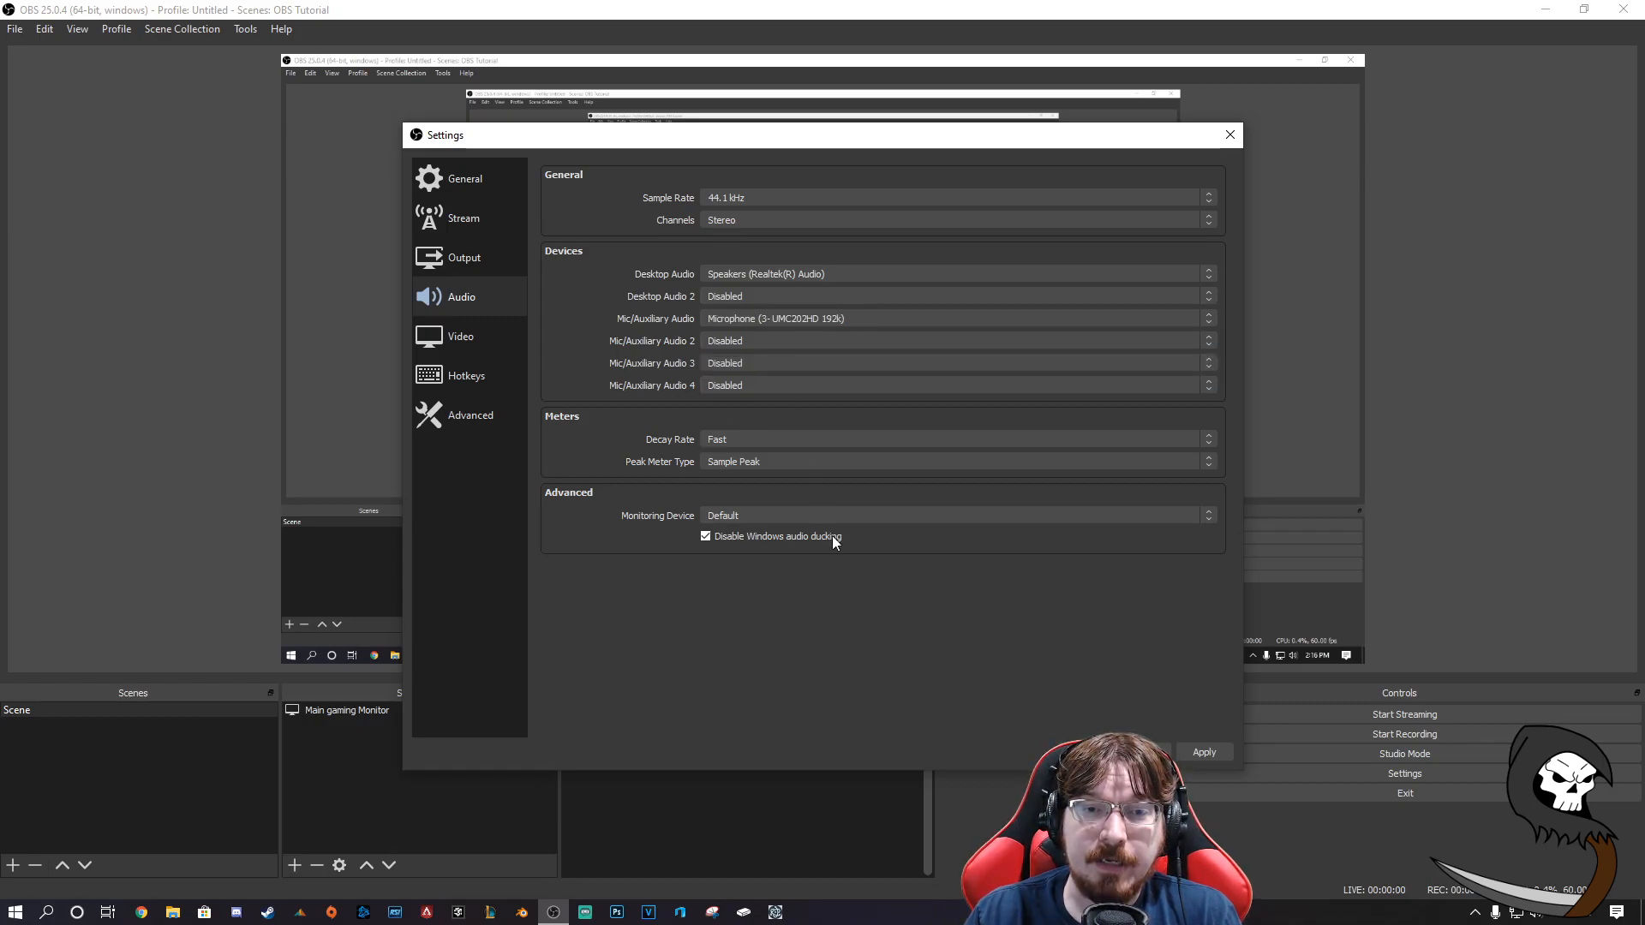
pyautogui.click(1203, 753)
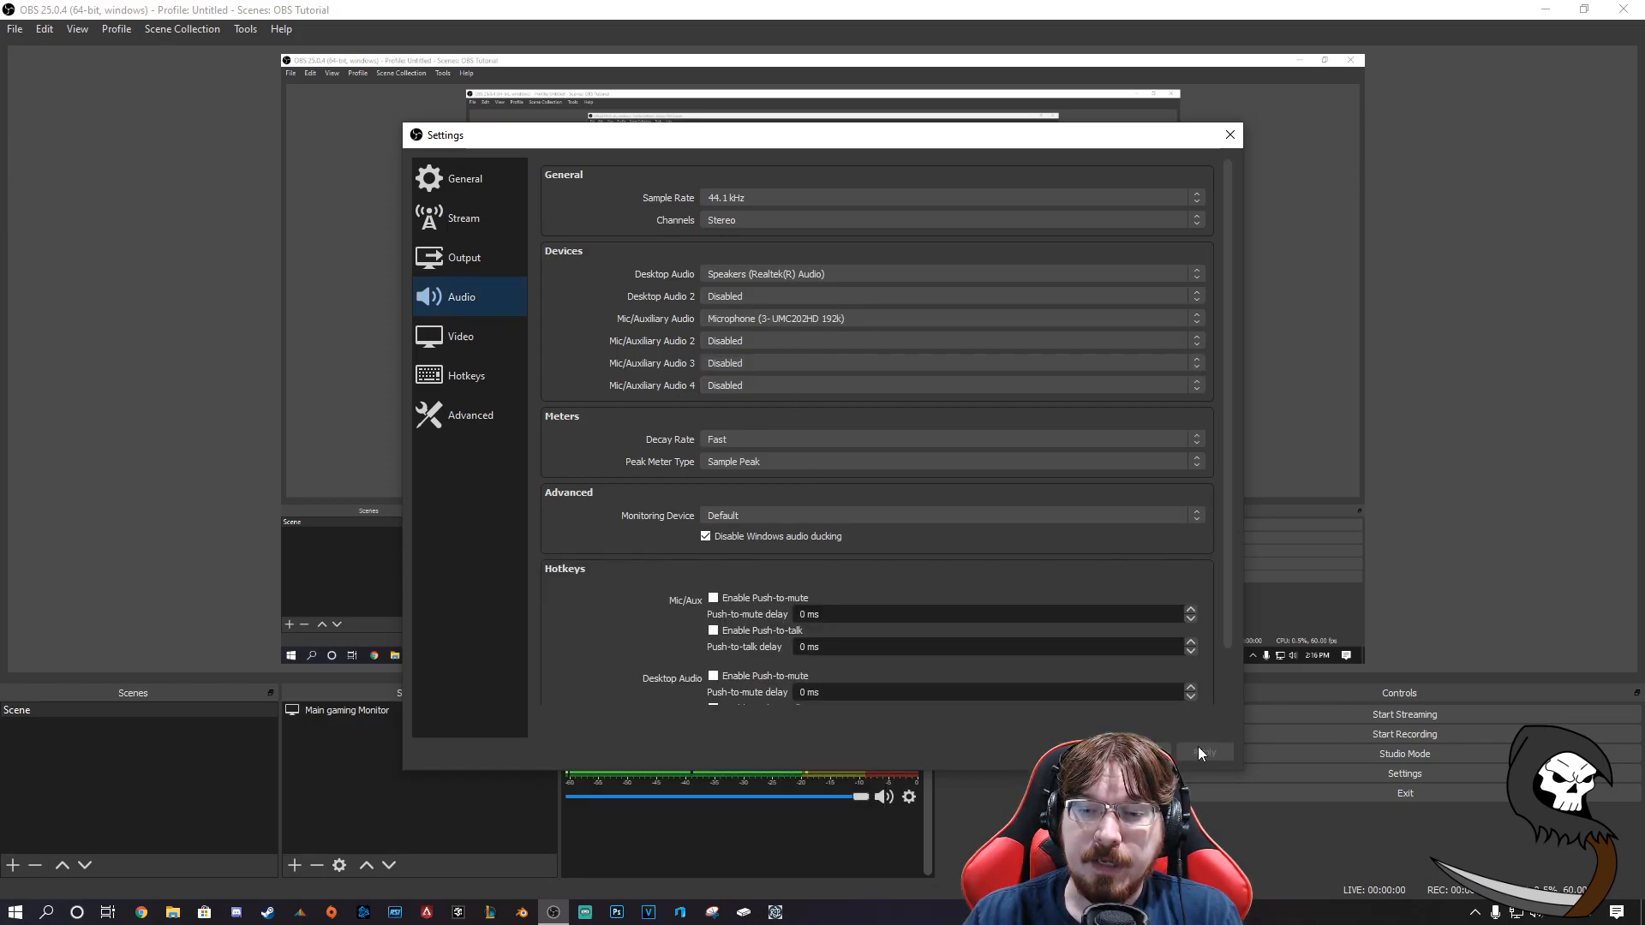
pyautogui.click(1081, 752)
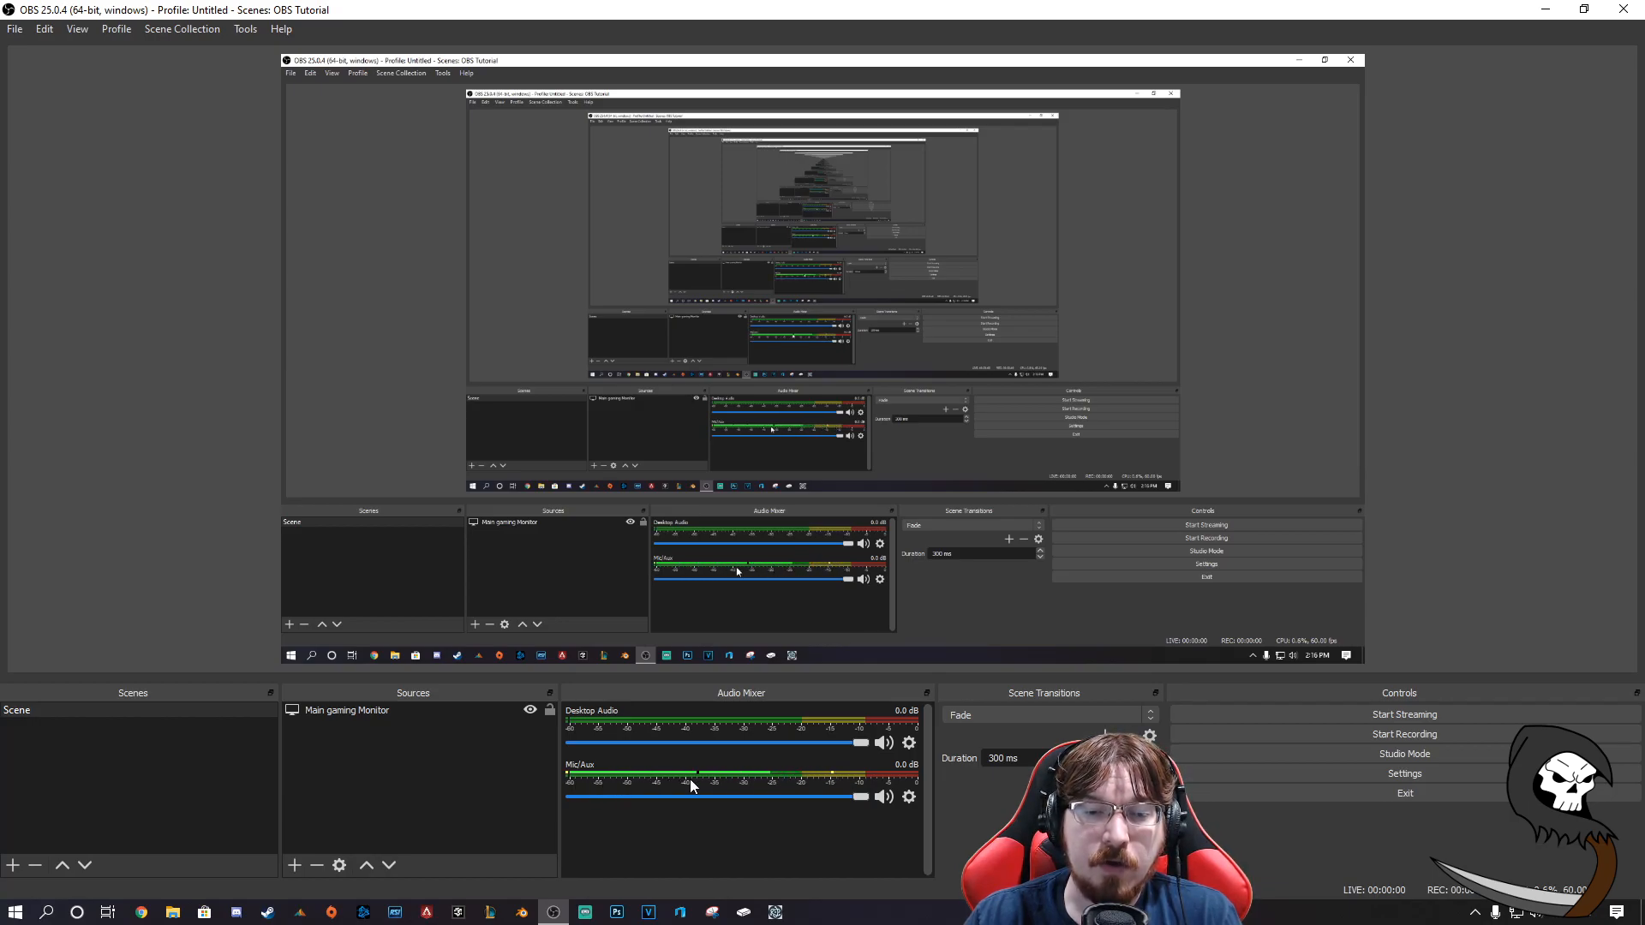
# Switch the Mic/Aux source to mono in the advanced audio properties and close the dialog
pyautogui.click(910, 799)
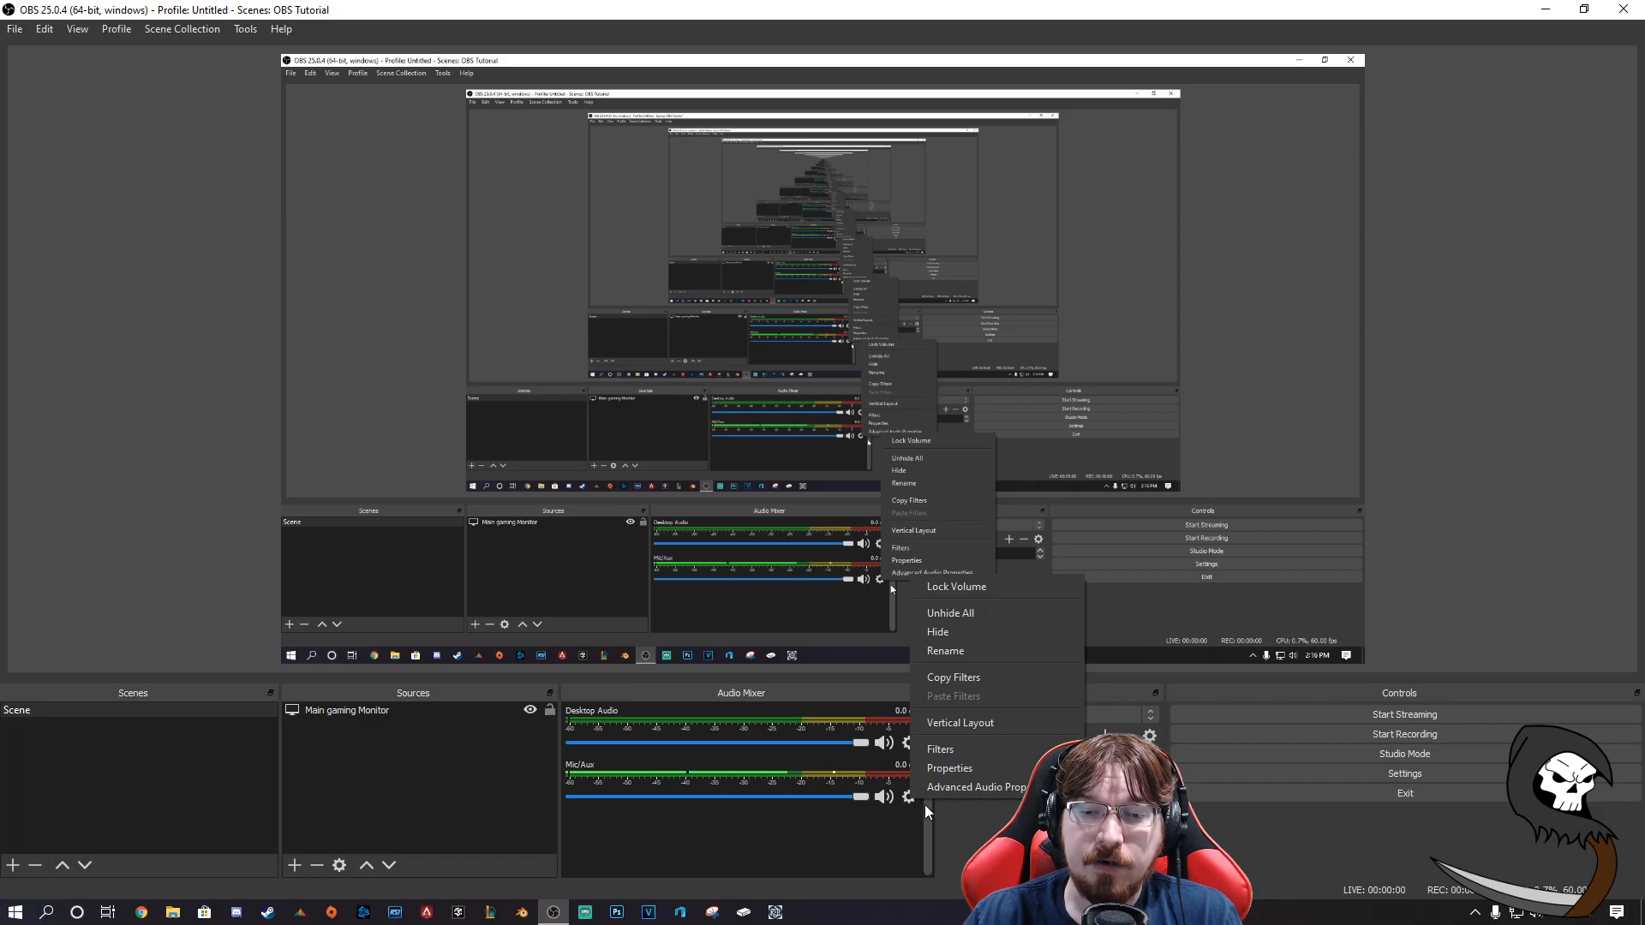
pyautogui.click(980, 794)
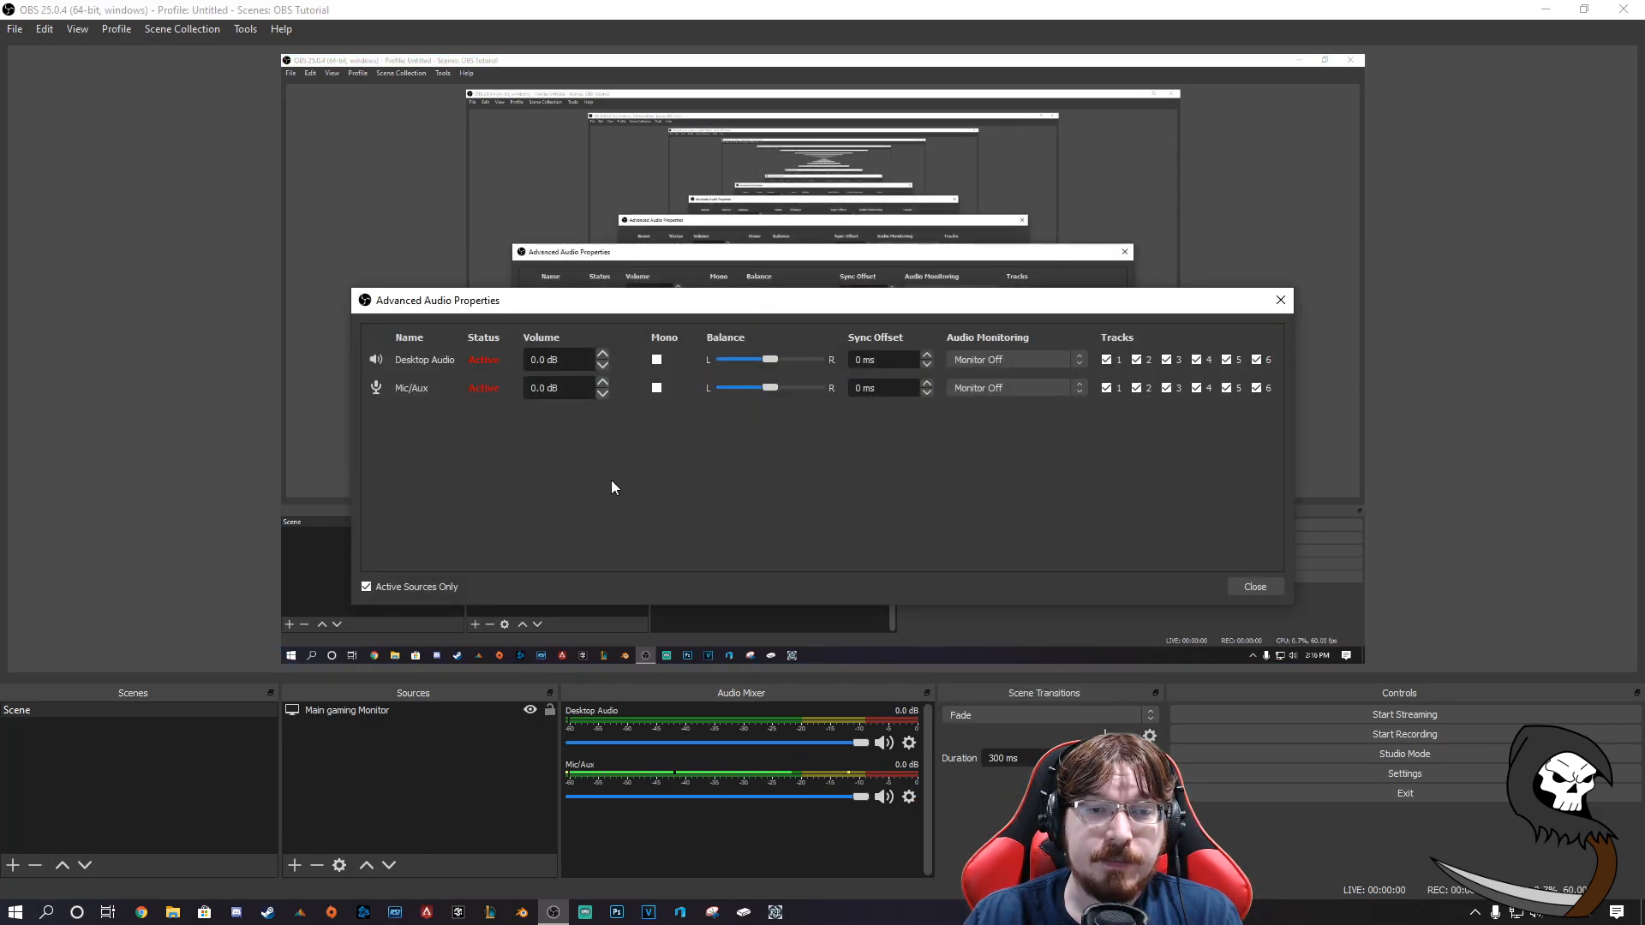
pyautogui.click(658, 388)
pyautogui.click(1255, 587)
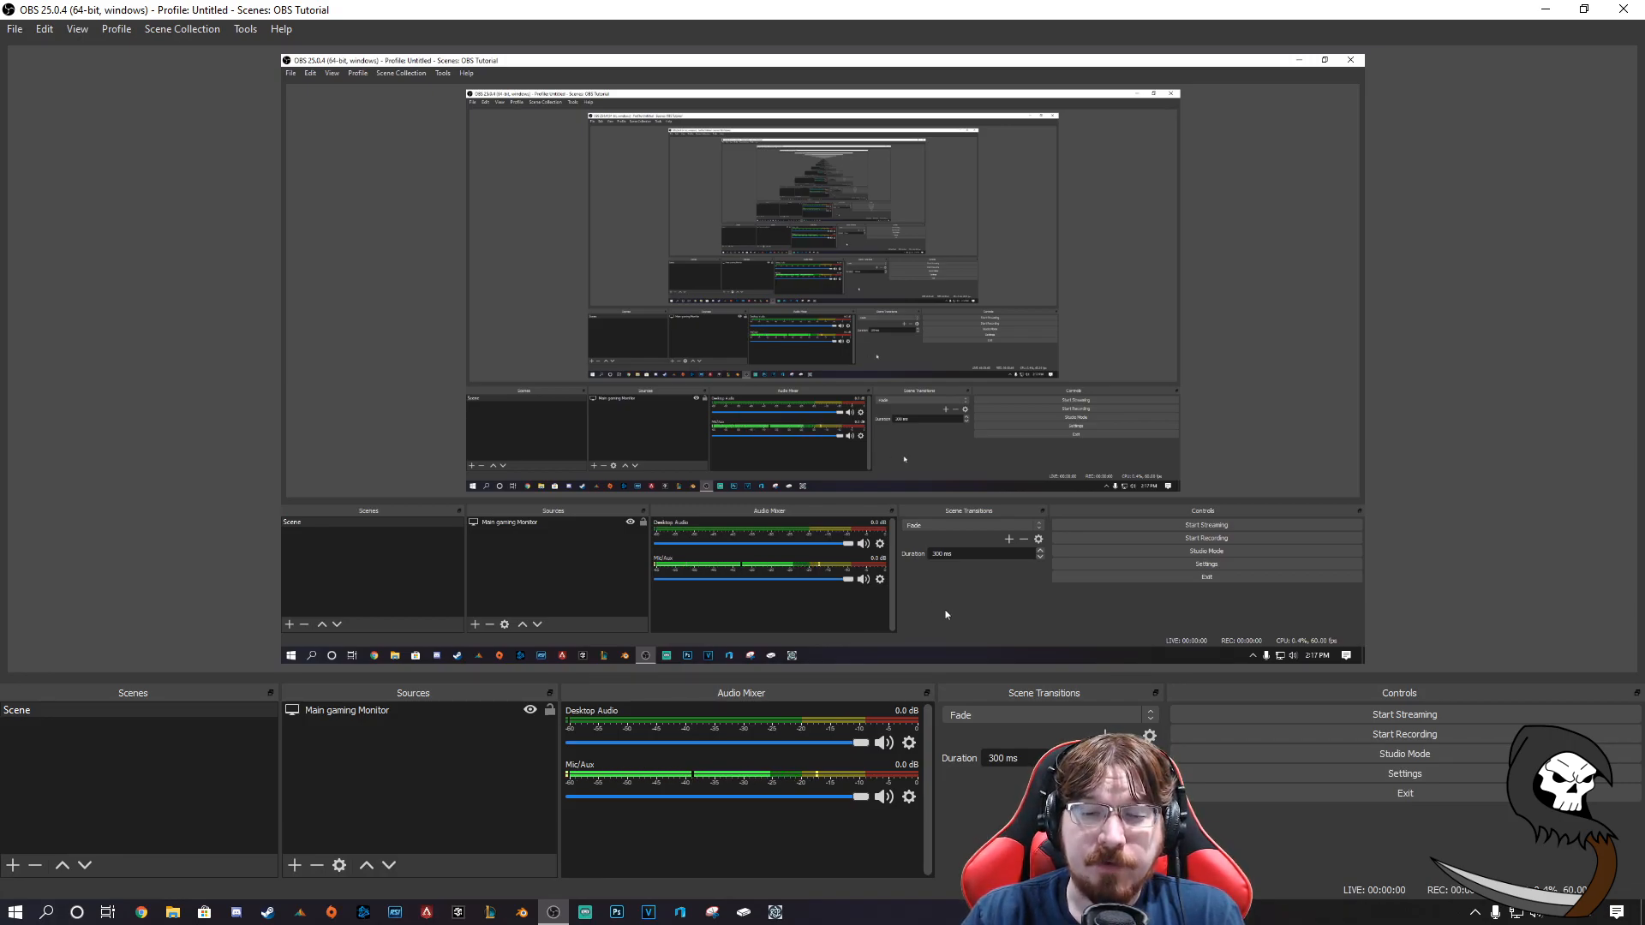
# Open the stream settings and look through the full list of streaming services, leaving Twitch selected
pyautogui.click(1406, 776)
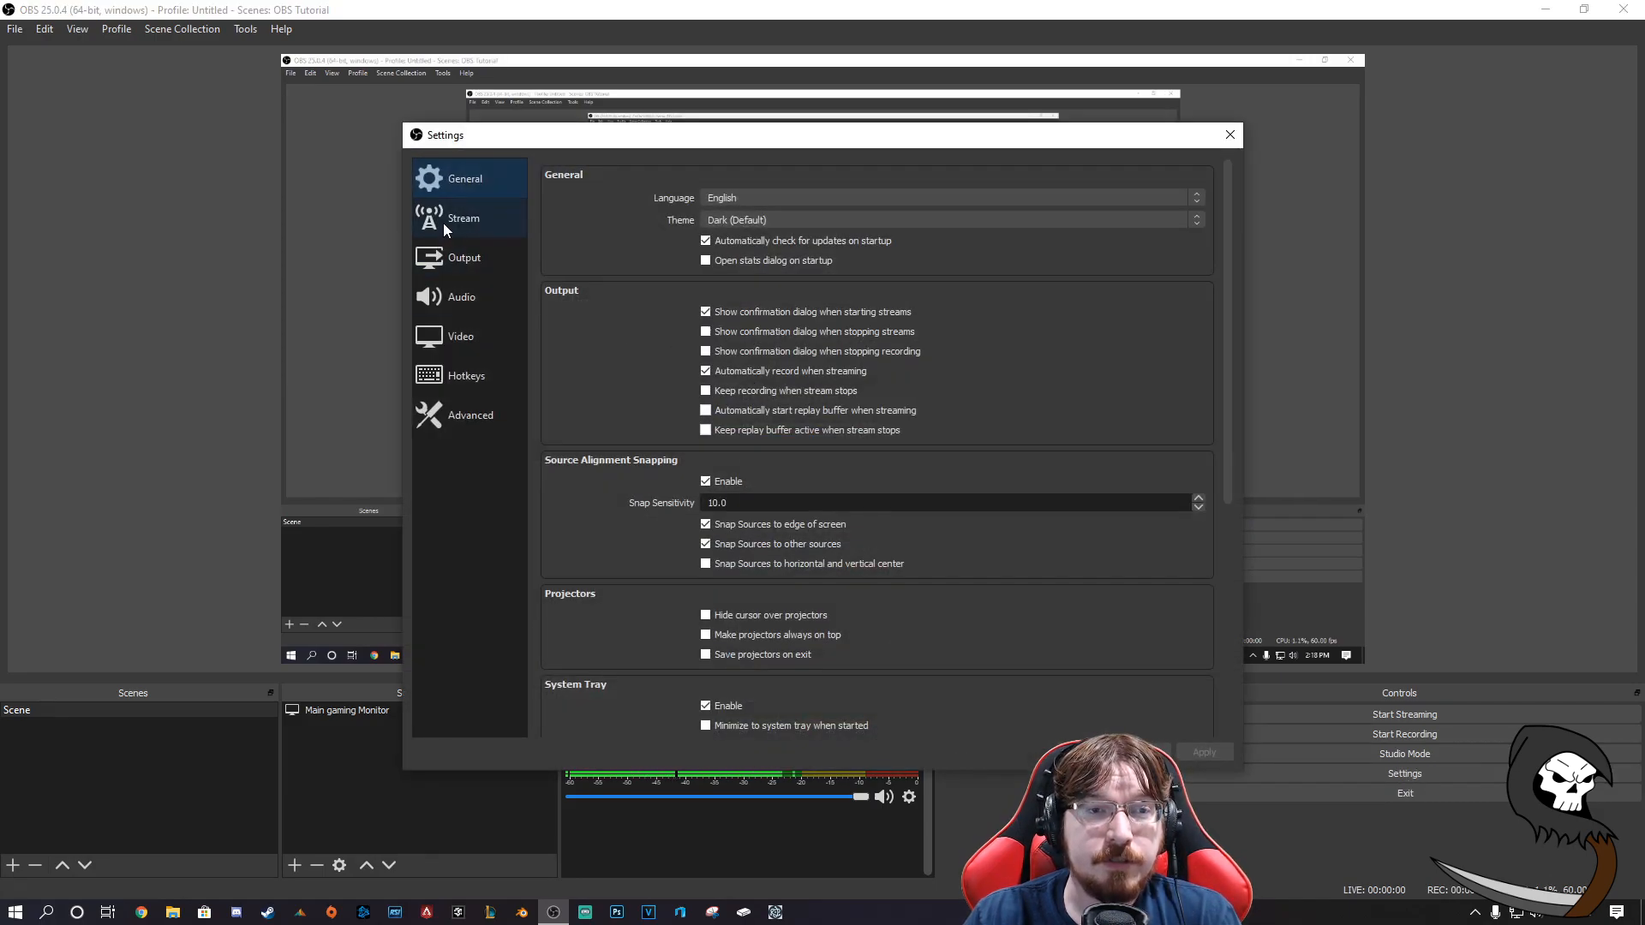
pyautogui.click(444, 221)
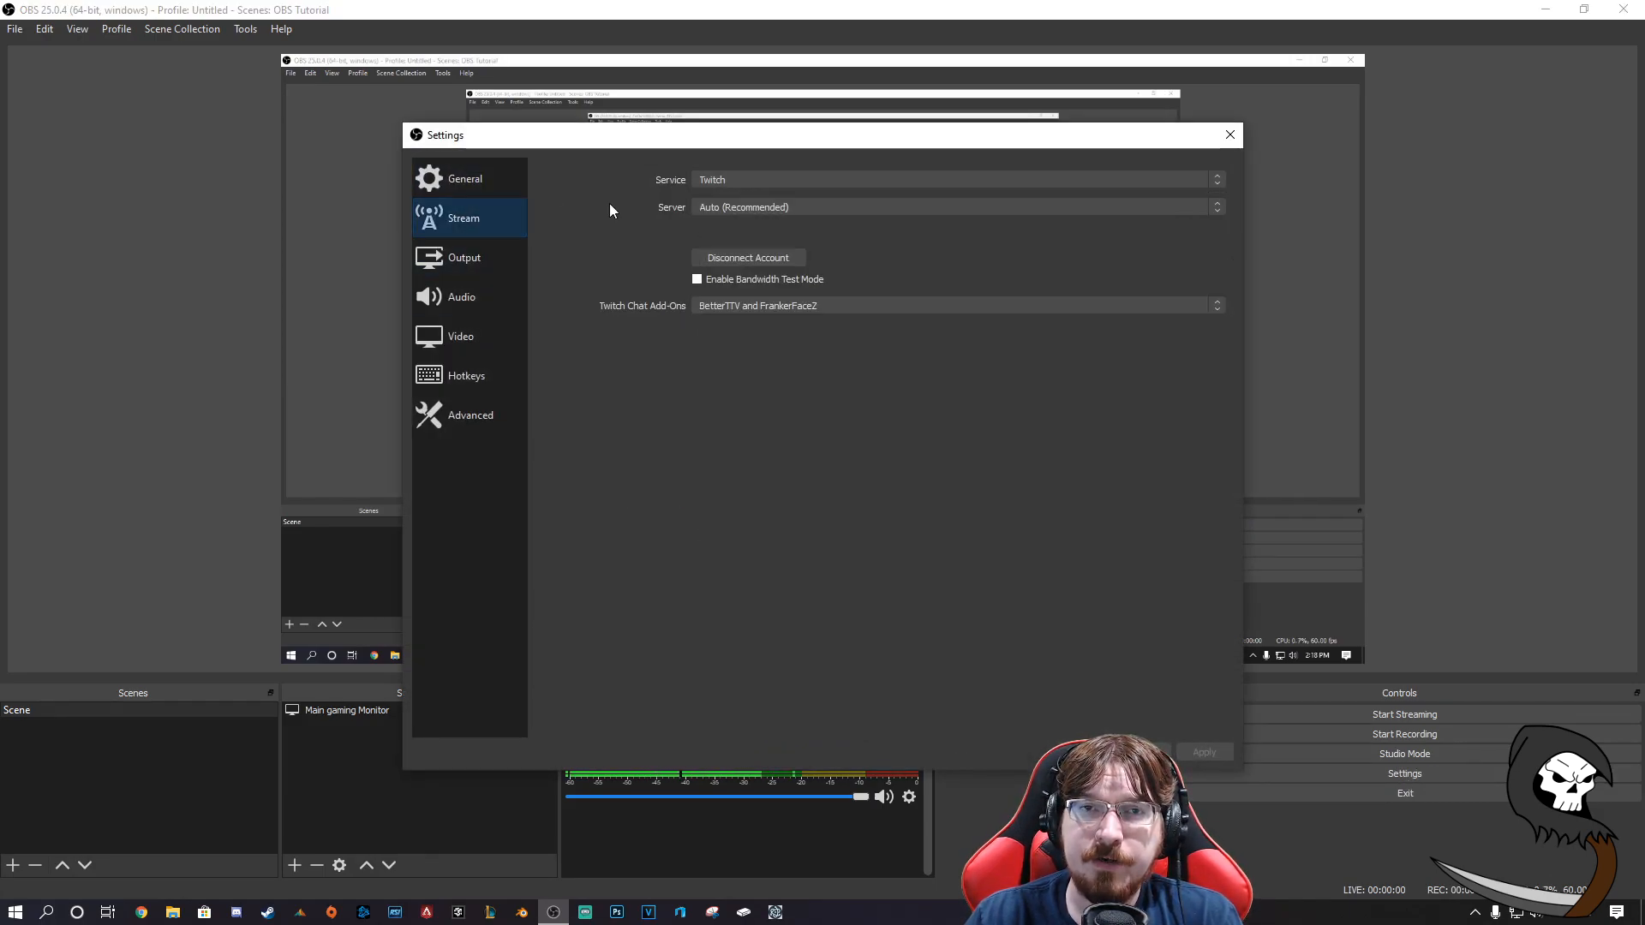
pyautogui.click(714, 180)
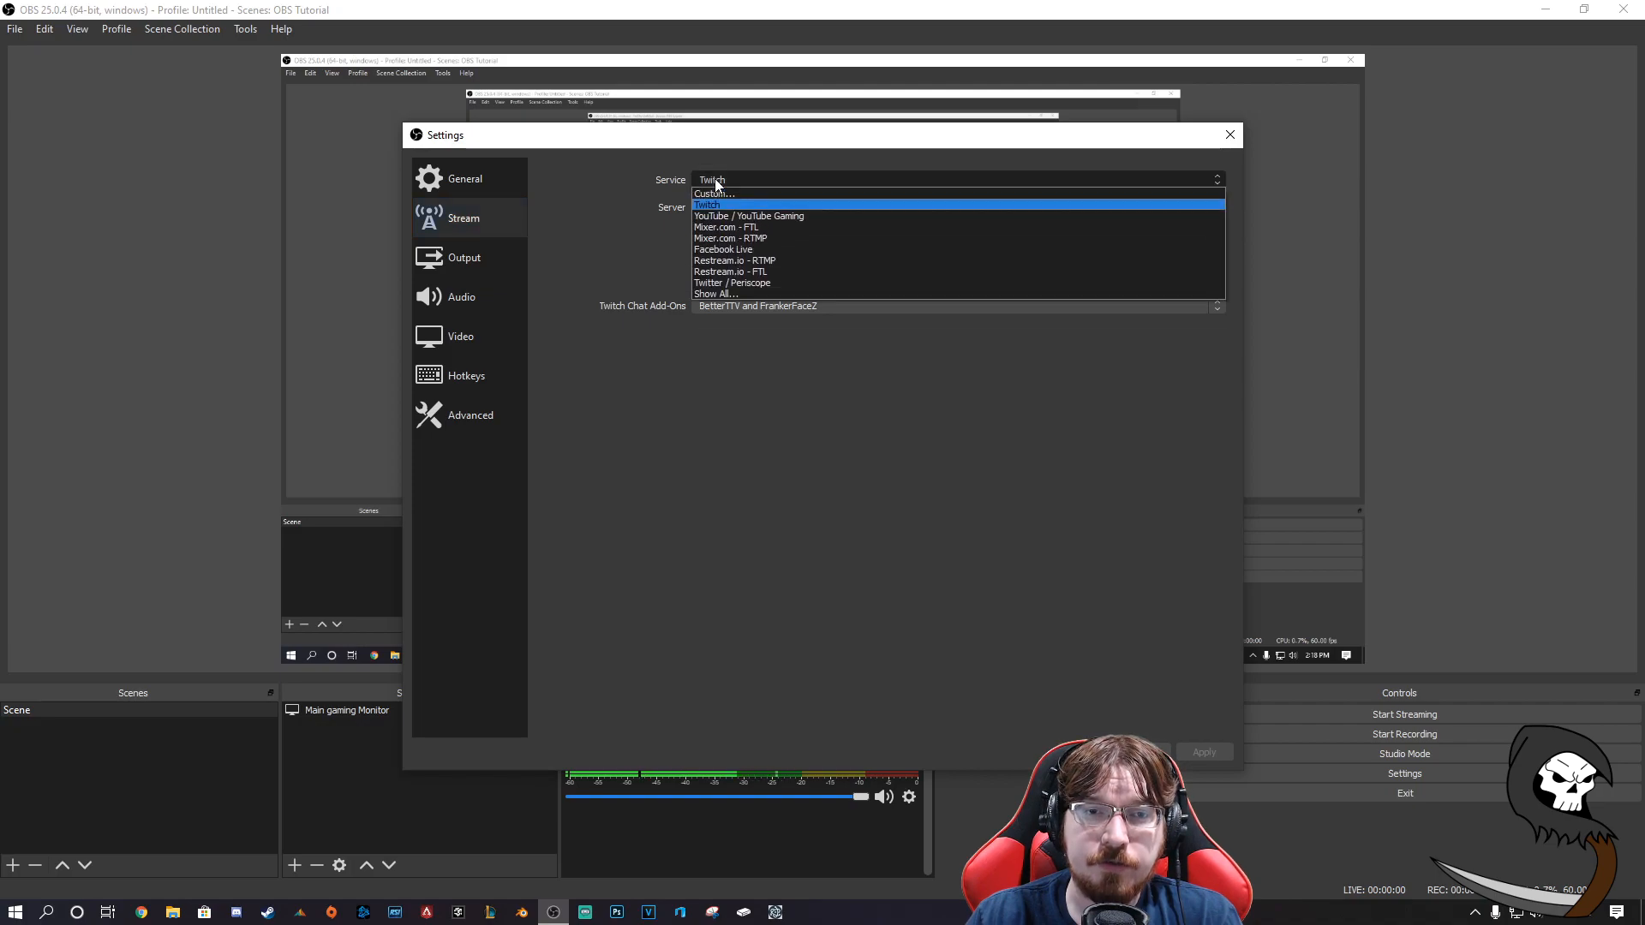
pyautogui.click(723, 294)
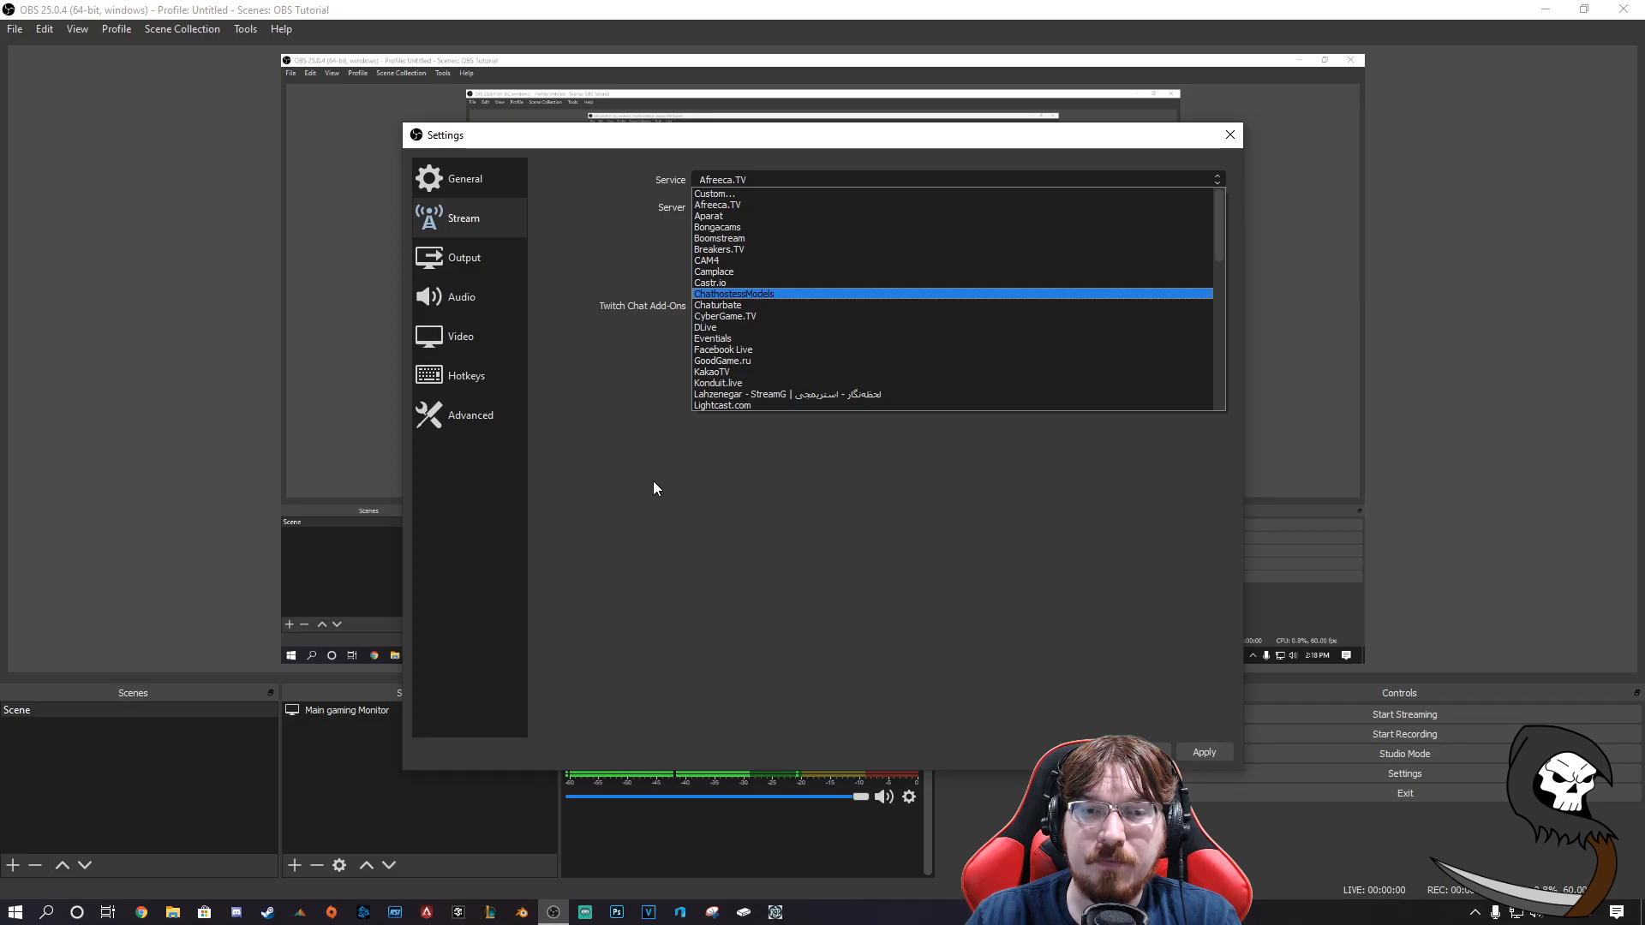
pyautogui.click(600, 538)
pyautogui.click(744, 180)
pyautogui.click(786, 181)
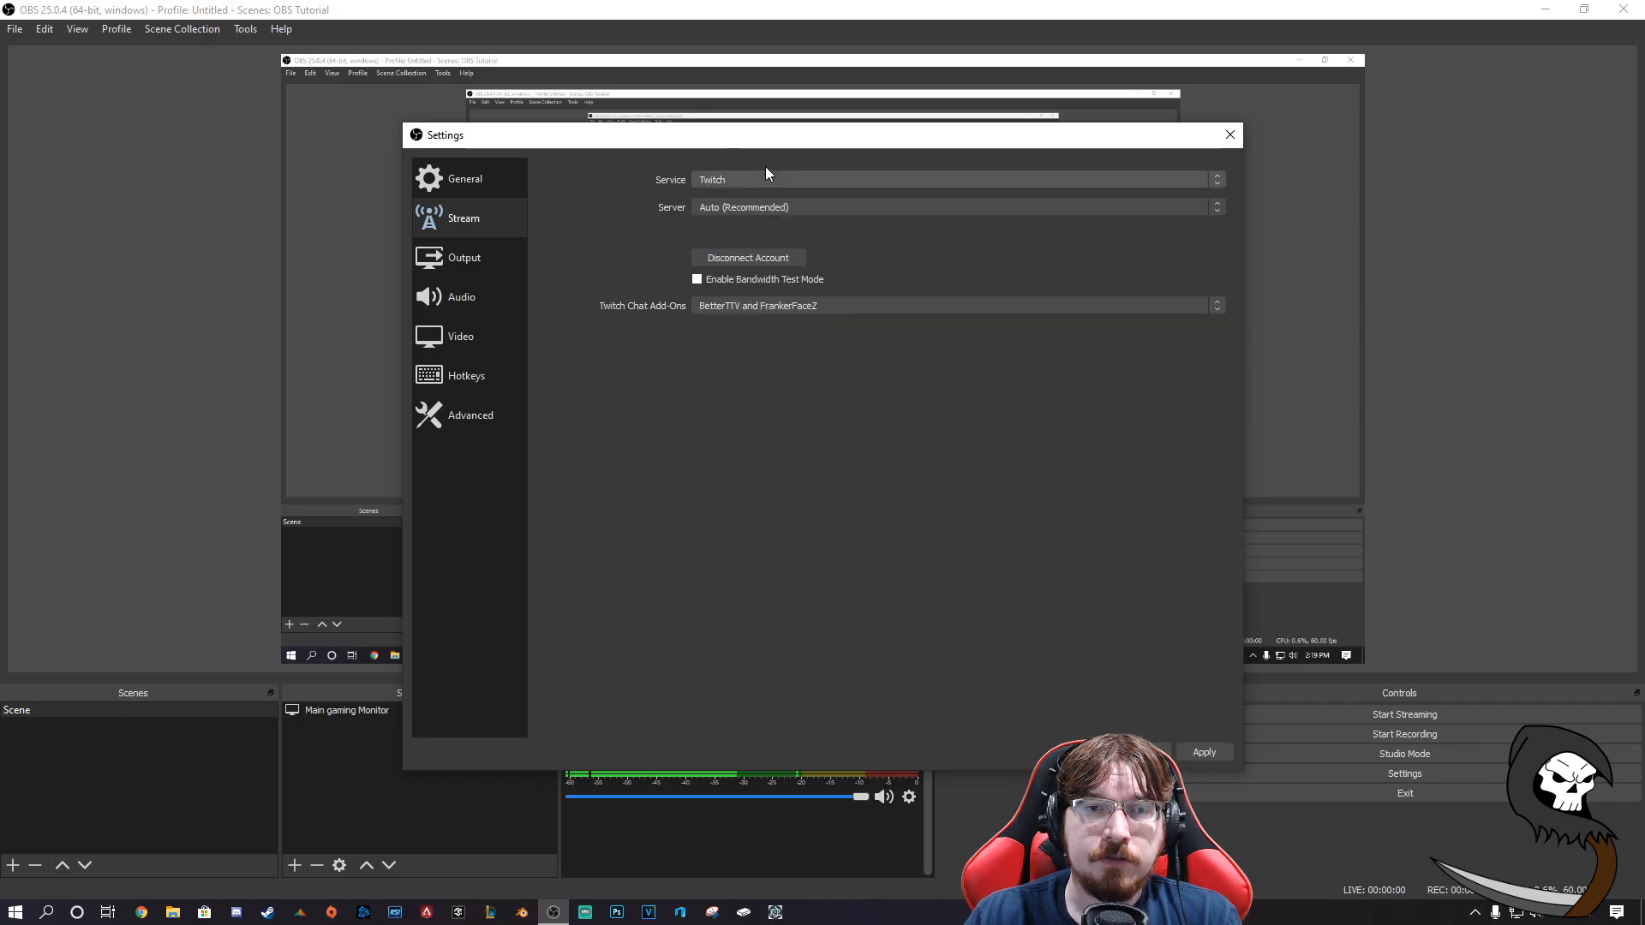
# Choose Mixer.com - FTL as the streaming service, open its account connection window and cancel the sign-in
pyautogui.click(717, 180)
pyautogui.scroll(6, 724, 270)
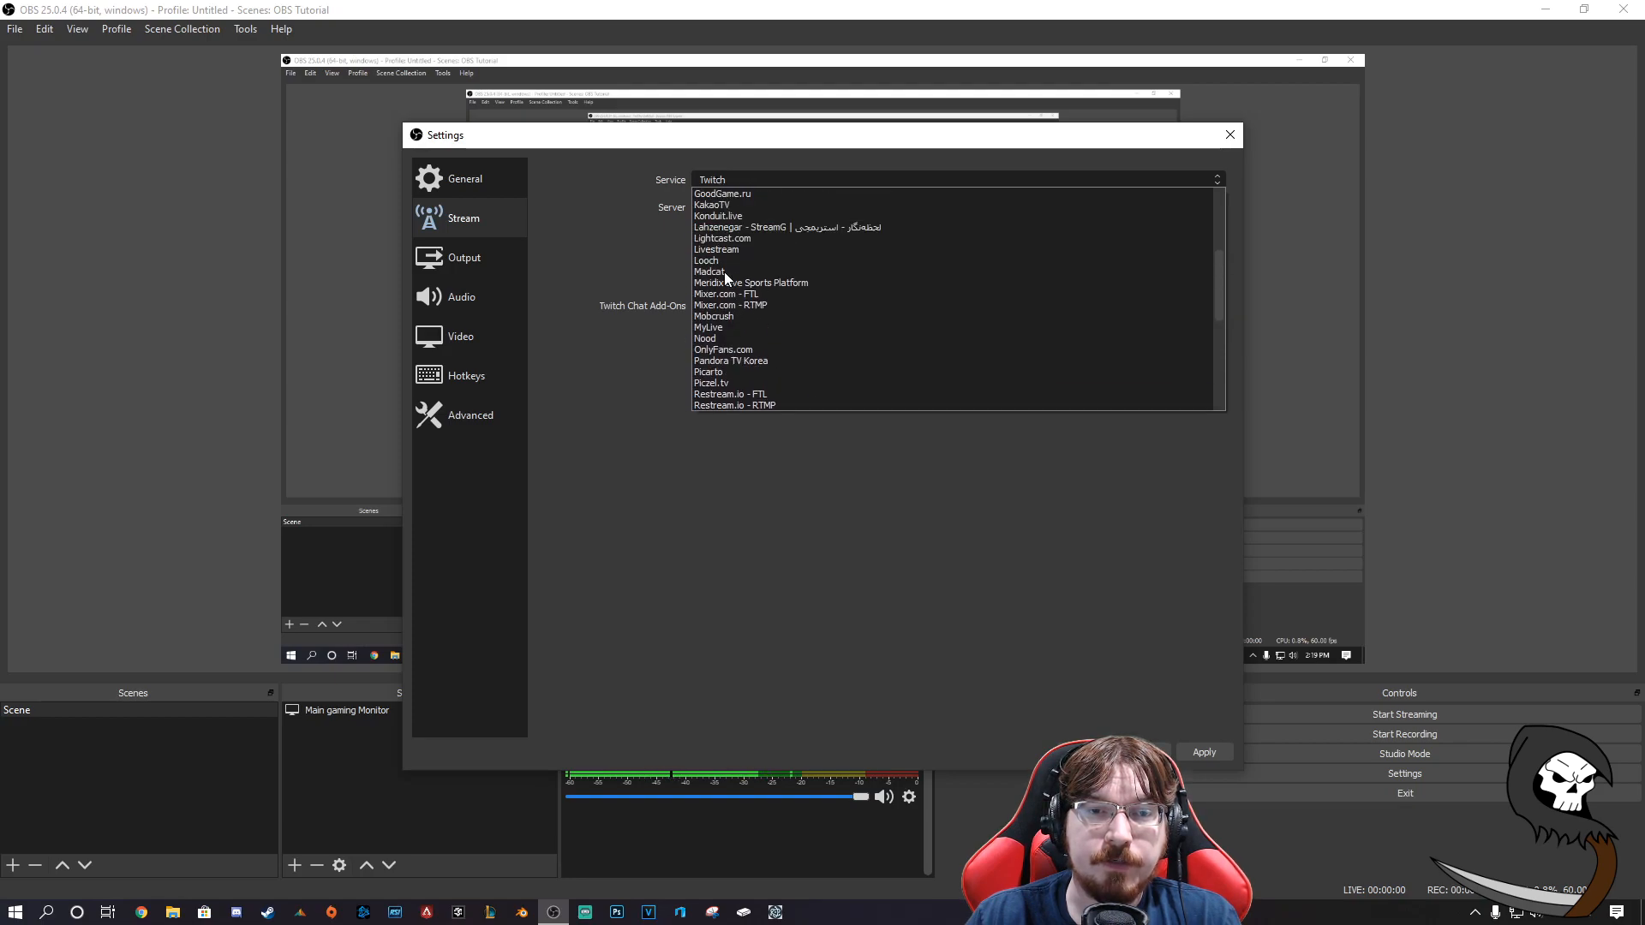
pyautogui.click(737, 327)
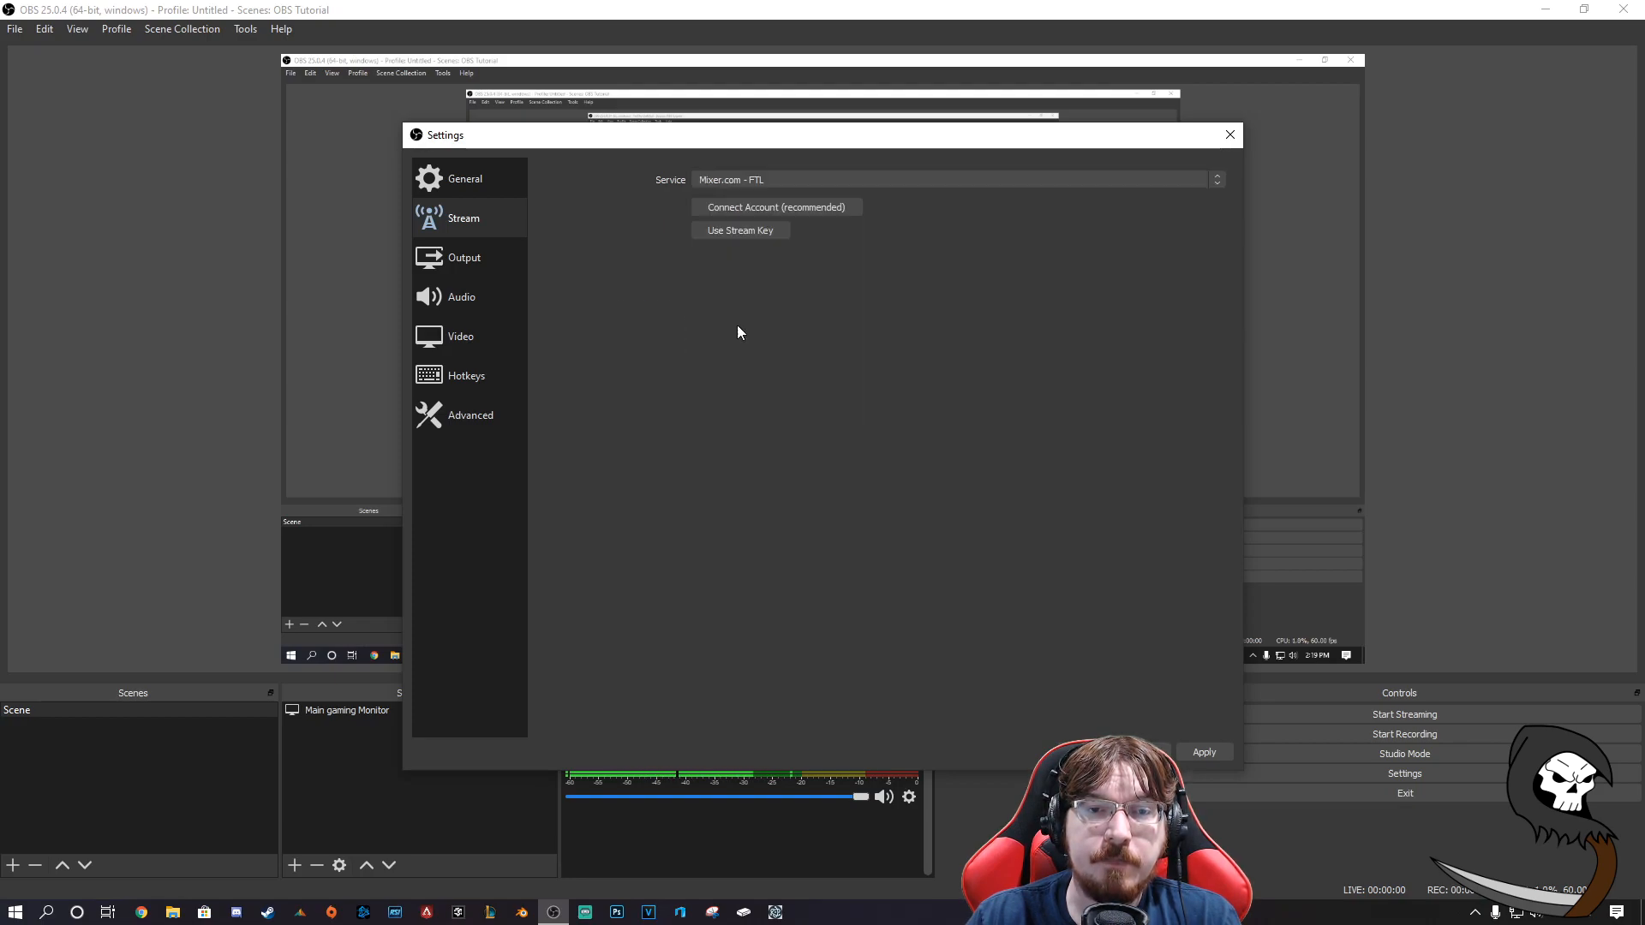
pyautogui.click(774, 209)
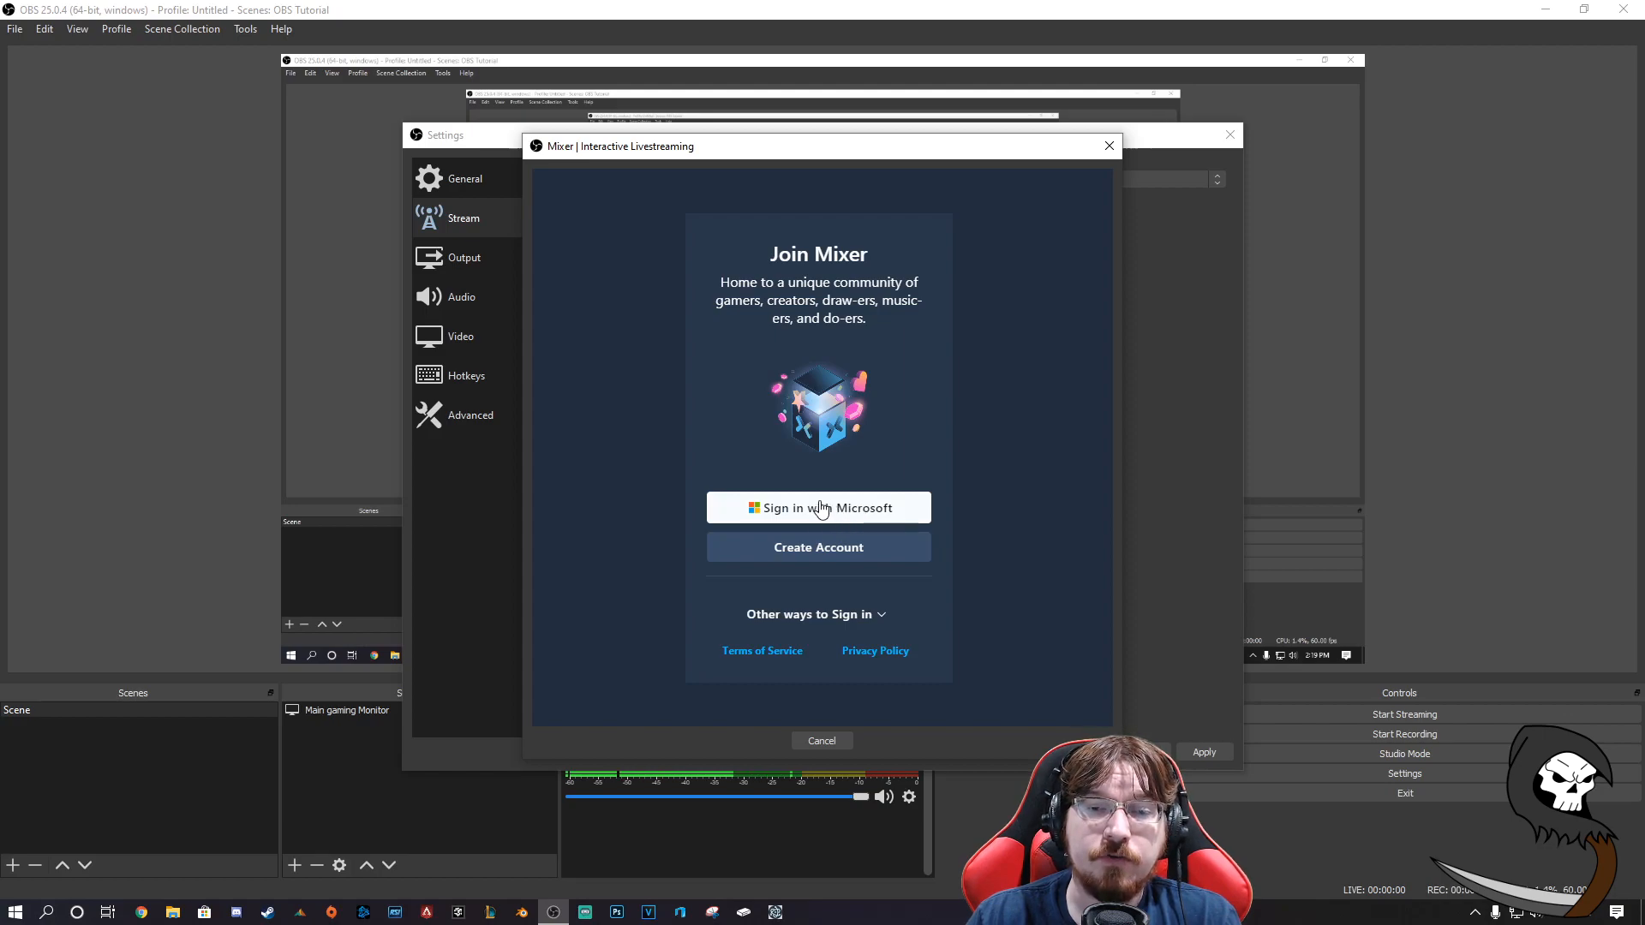
pyautogui.click(821, 742)
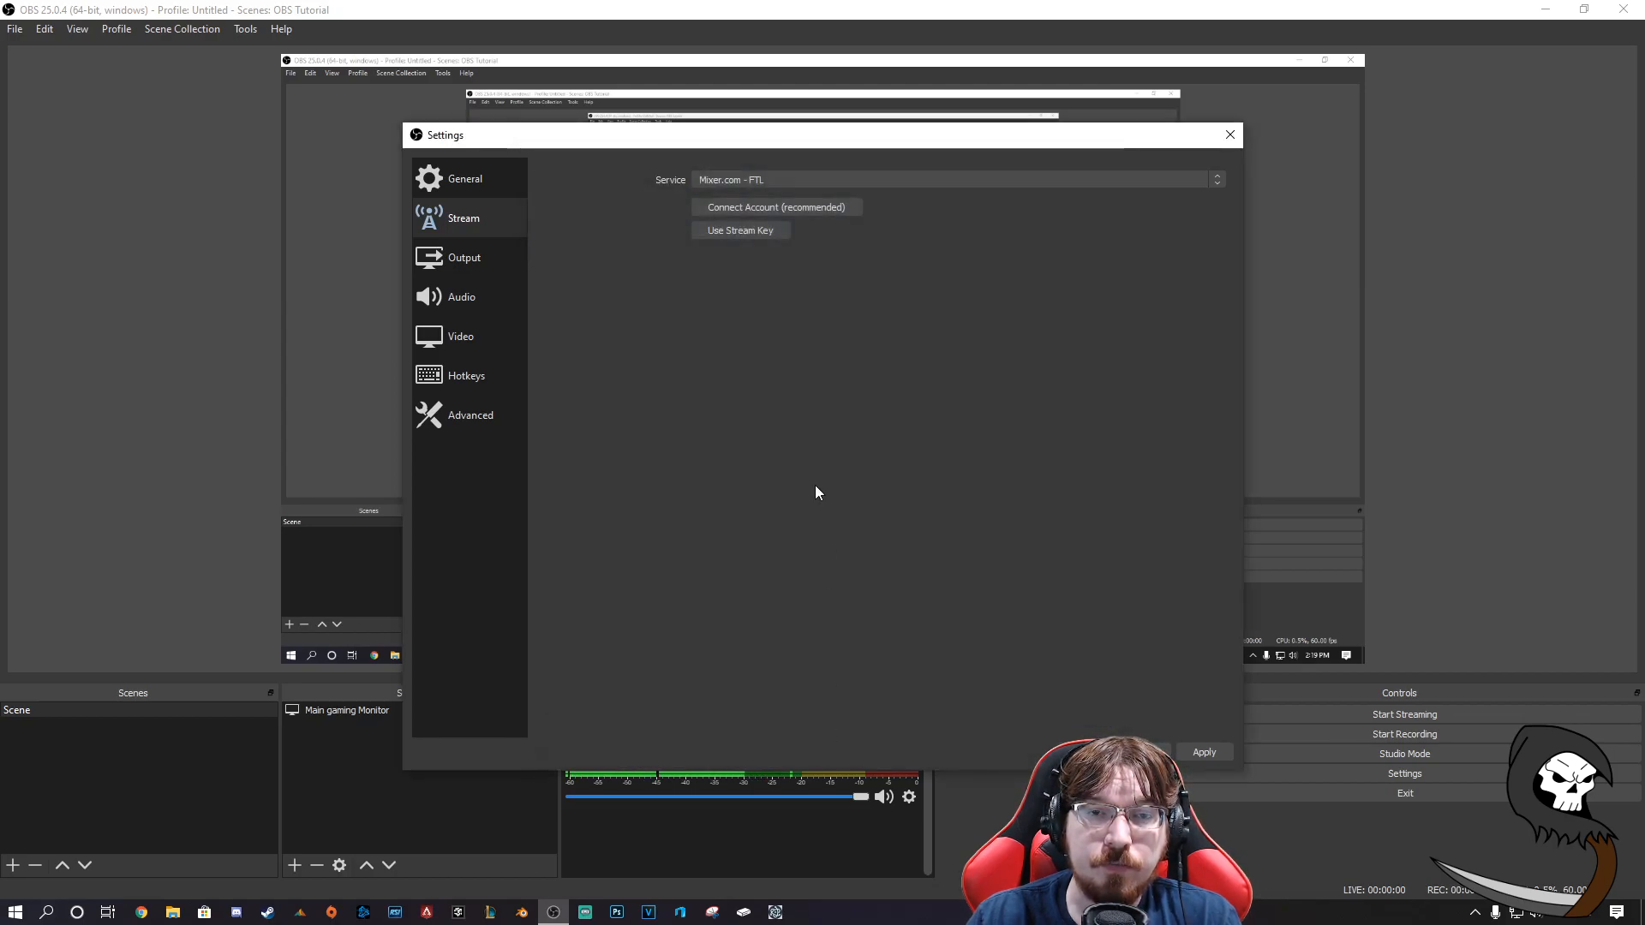
# Switch the streaming service to YouTube / YouTube Gaming to view its stream key options, and return it to Twitch
pyautogui.click(740, 177)
pyautogui.scroll(-10, 747, 349)
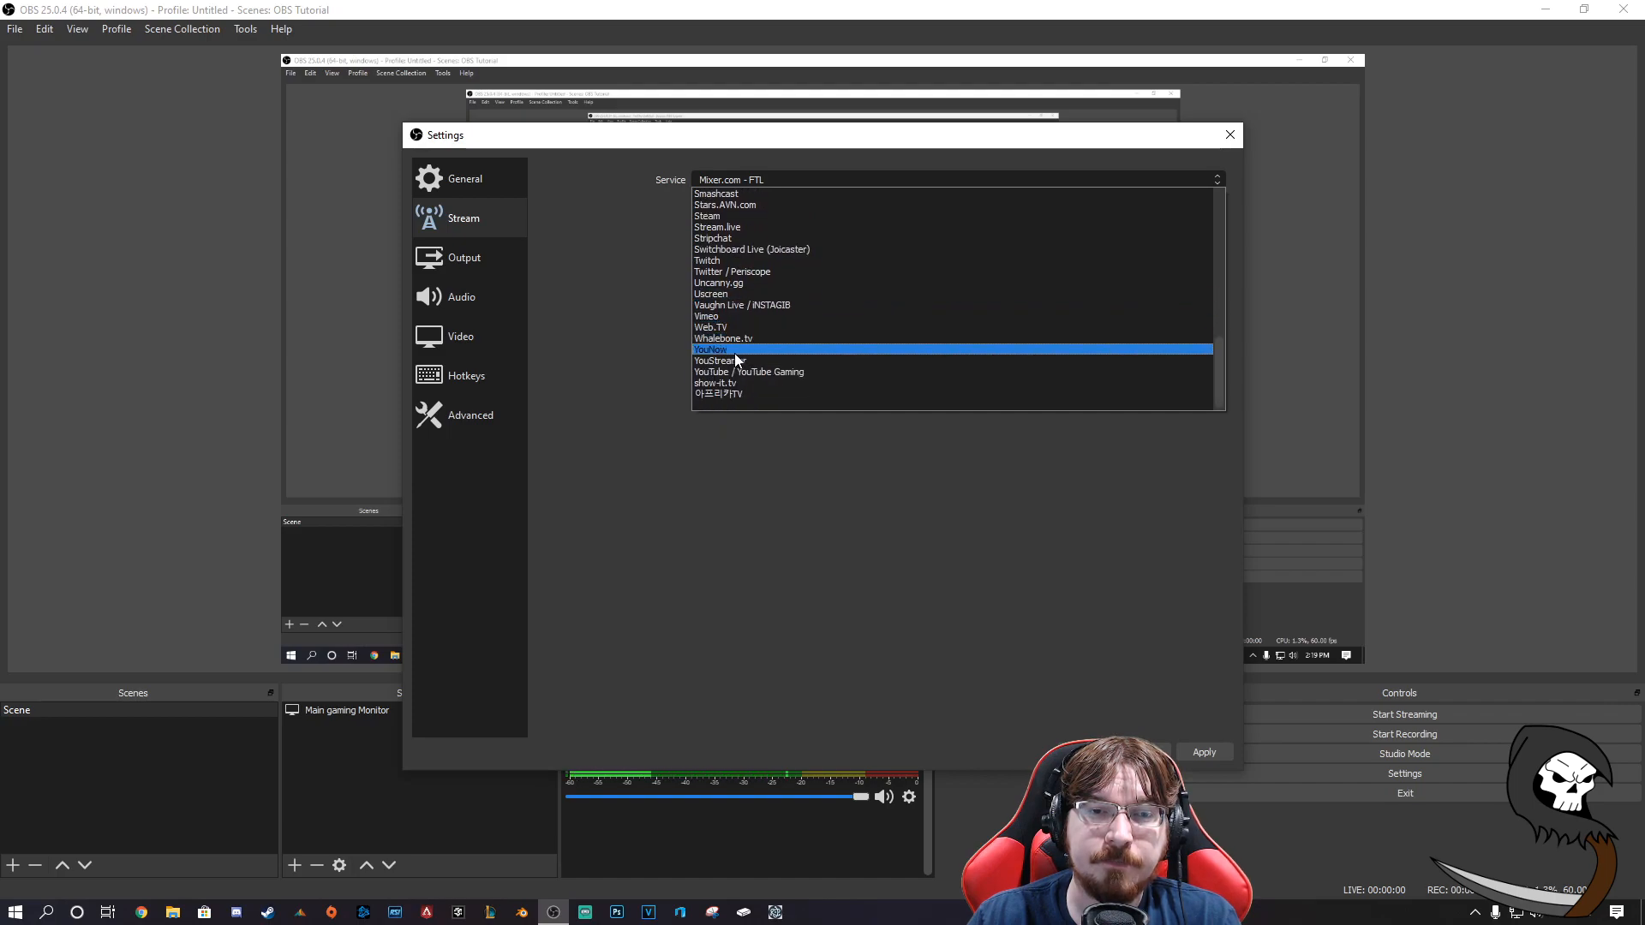
pyautogui.click(727, 372)
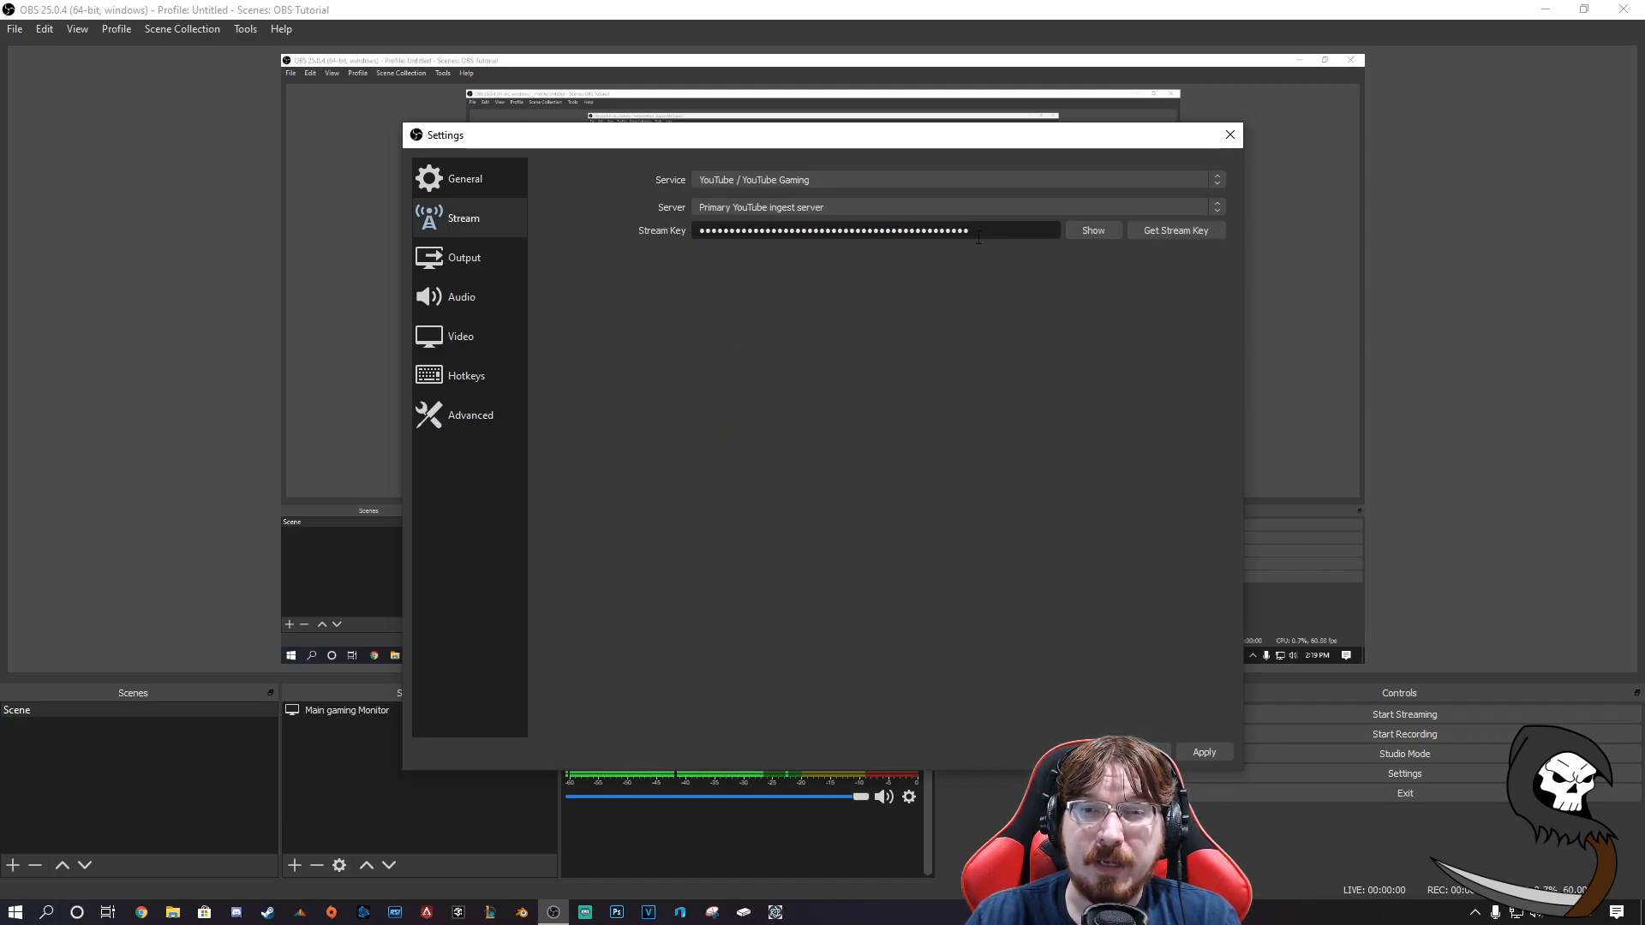
pyautogui.click(724, 177)
pyautogui.click(718, 262)
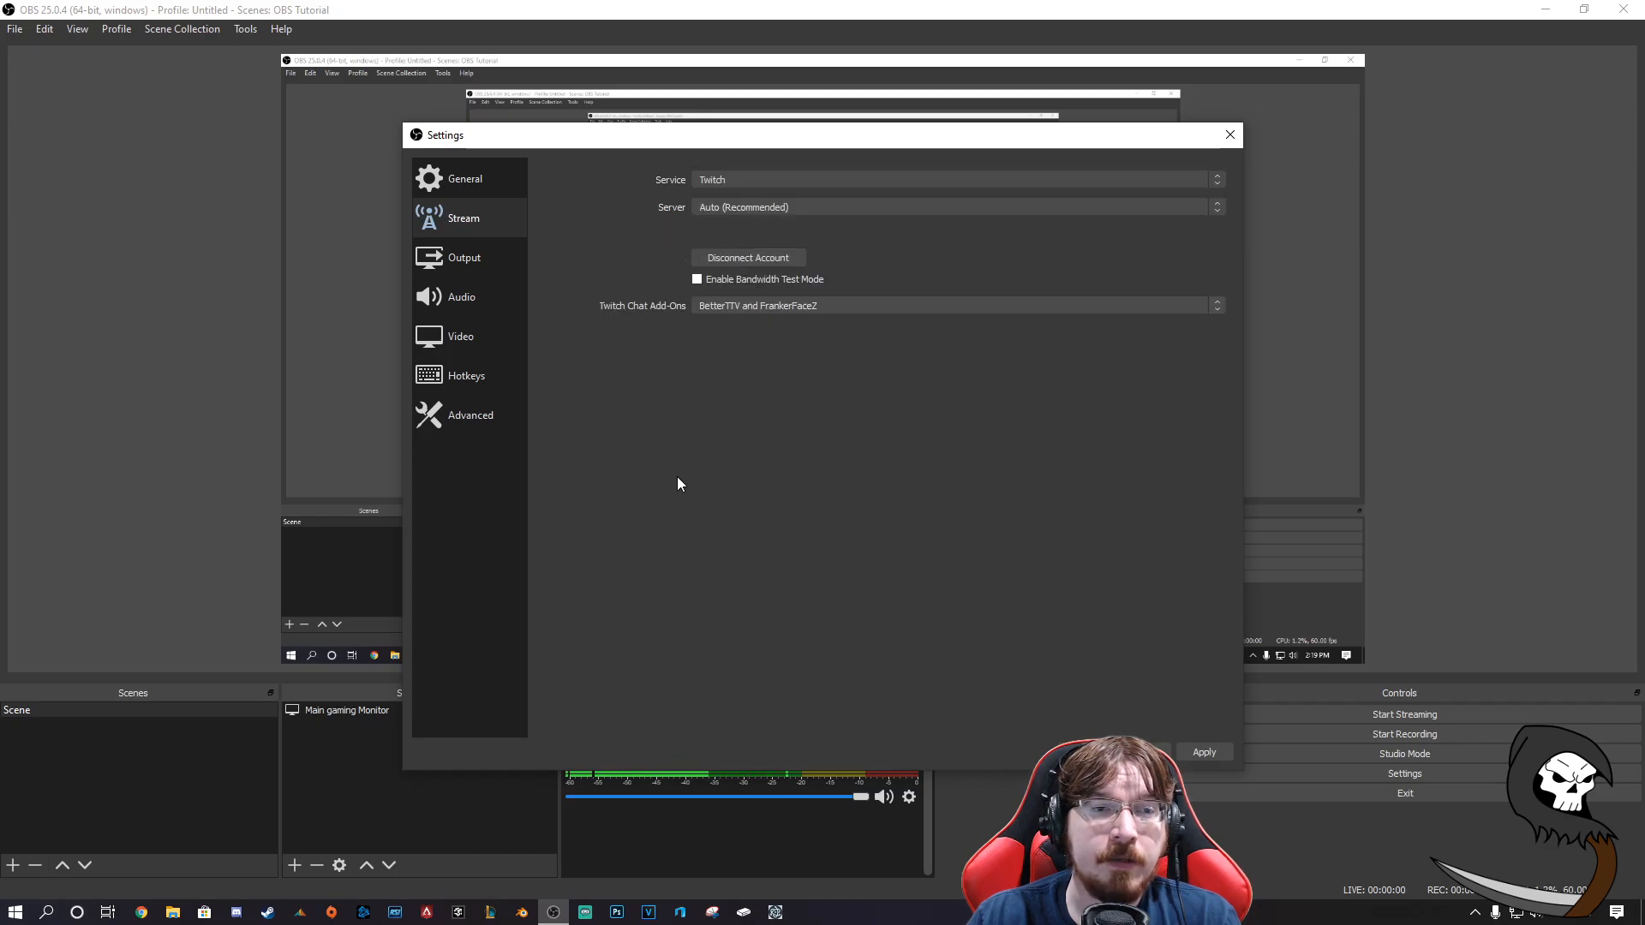
# Open the output settings, switch the output mode to Simple and set the video bitrate to 4500 Kbps
pyautogui.click(465, 264)
pyautogui.click(723, 175)
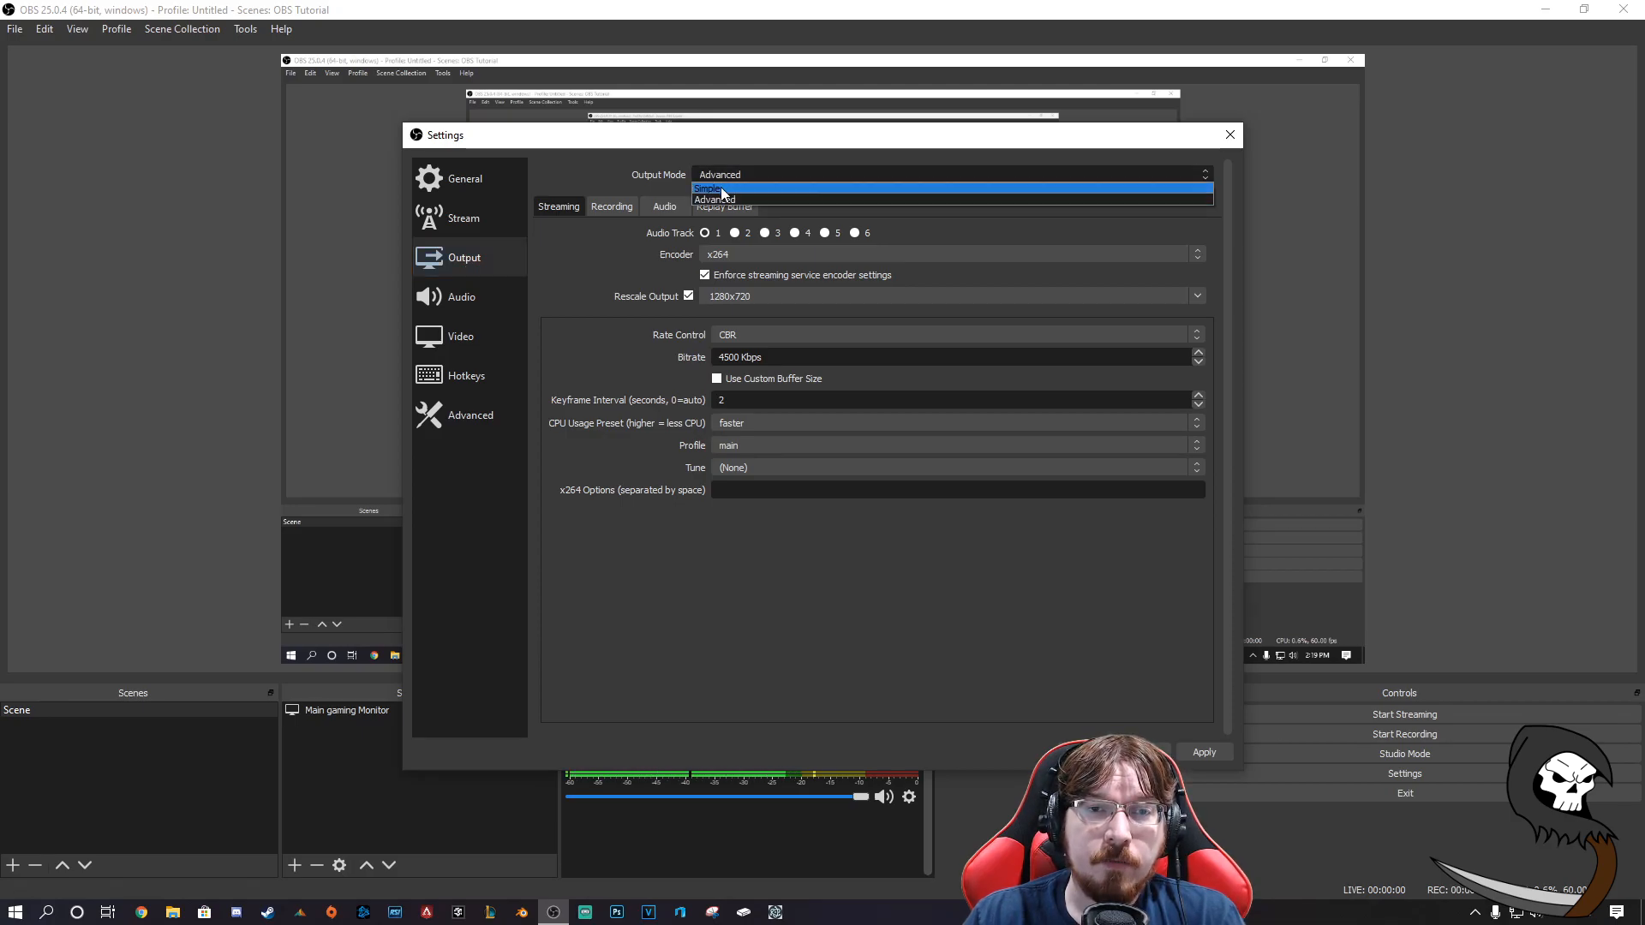
pyautogui.click(721, 187)
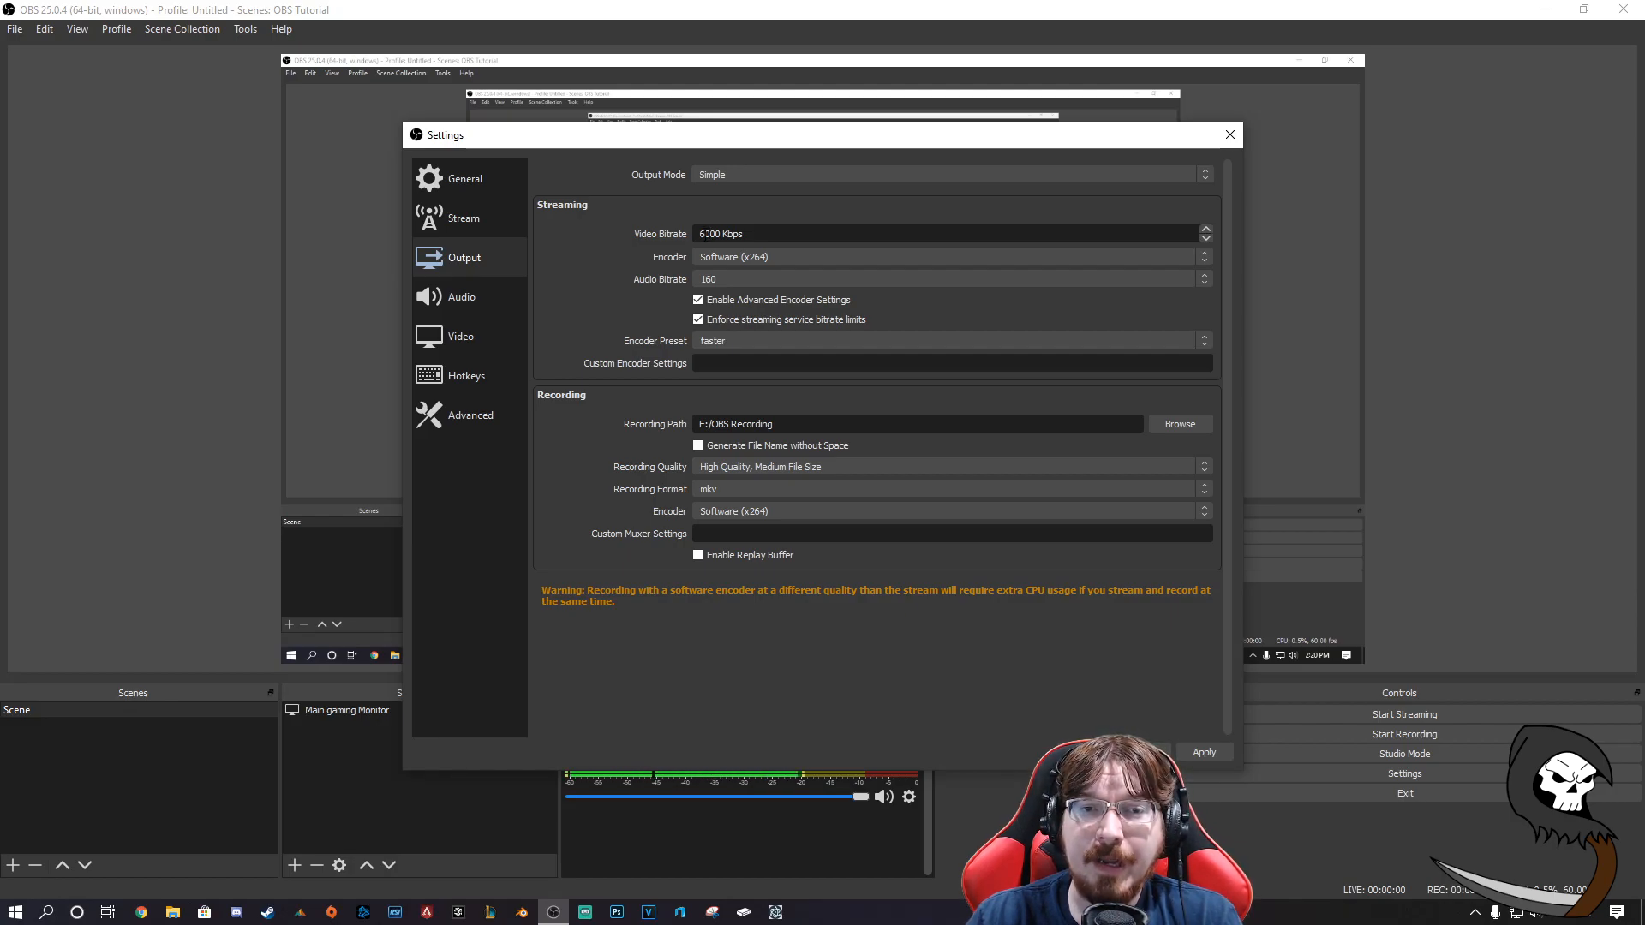
pyautogui.moveTo(706, 234); pyautogui.dragTo(685, 234)
pyautogui.write('45')
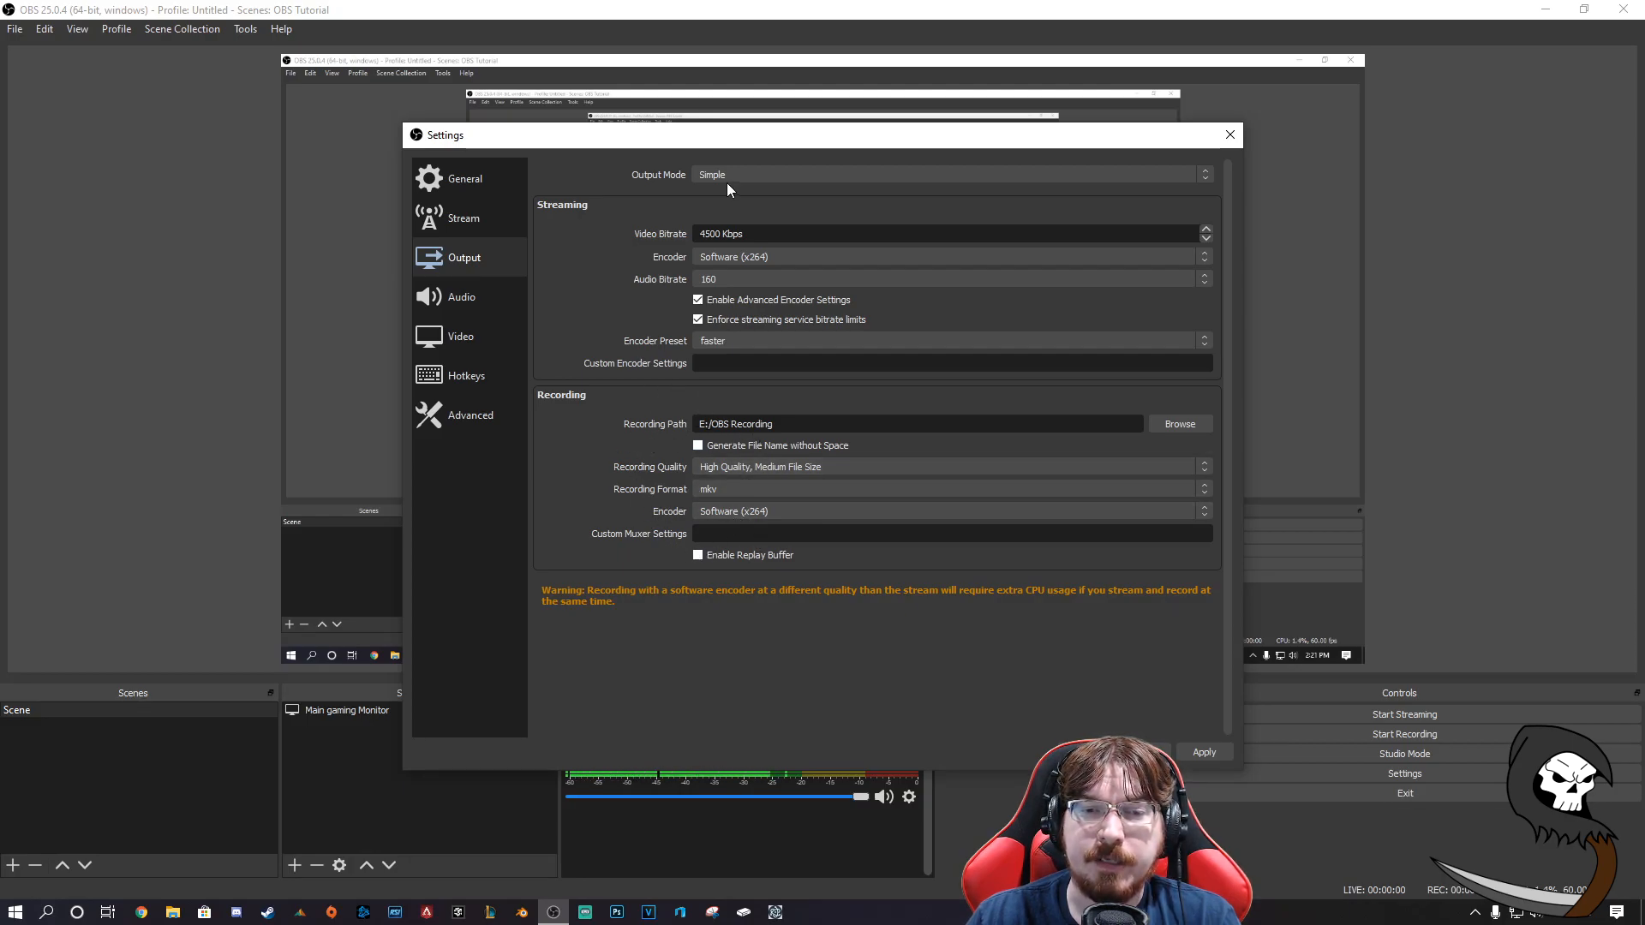
# Switch the output mode to Advanced and choose the x264 streaming encoder with the faster CPU usage preset
pyautogui.click(704, 178)
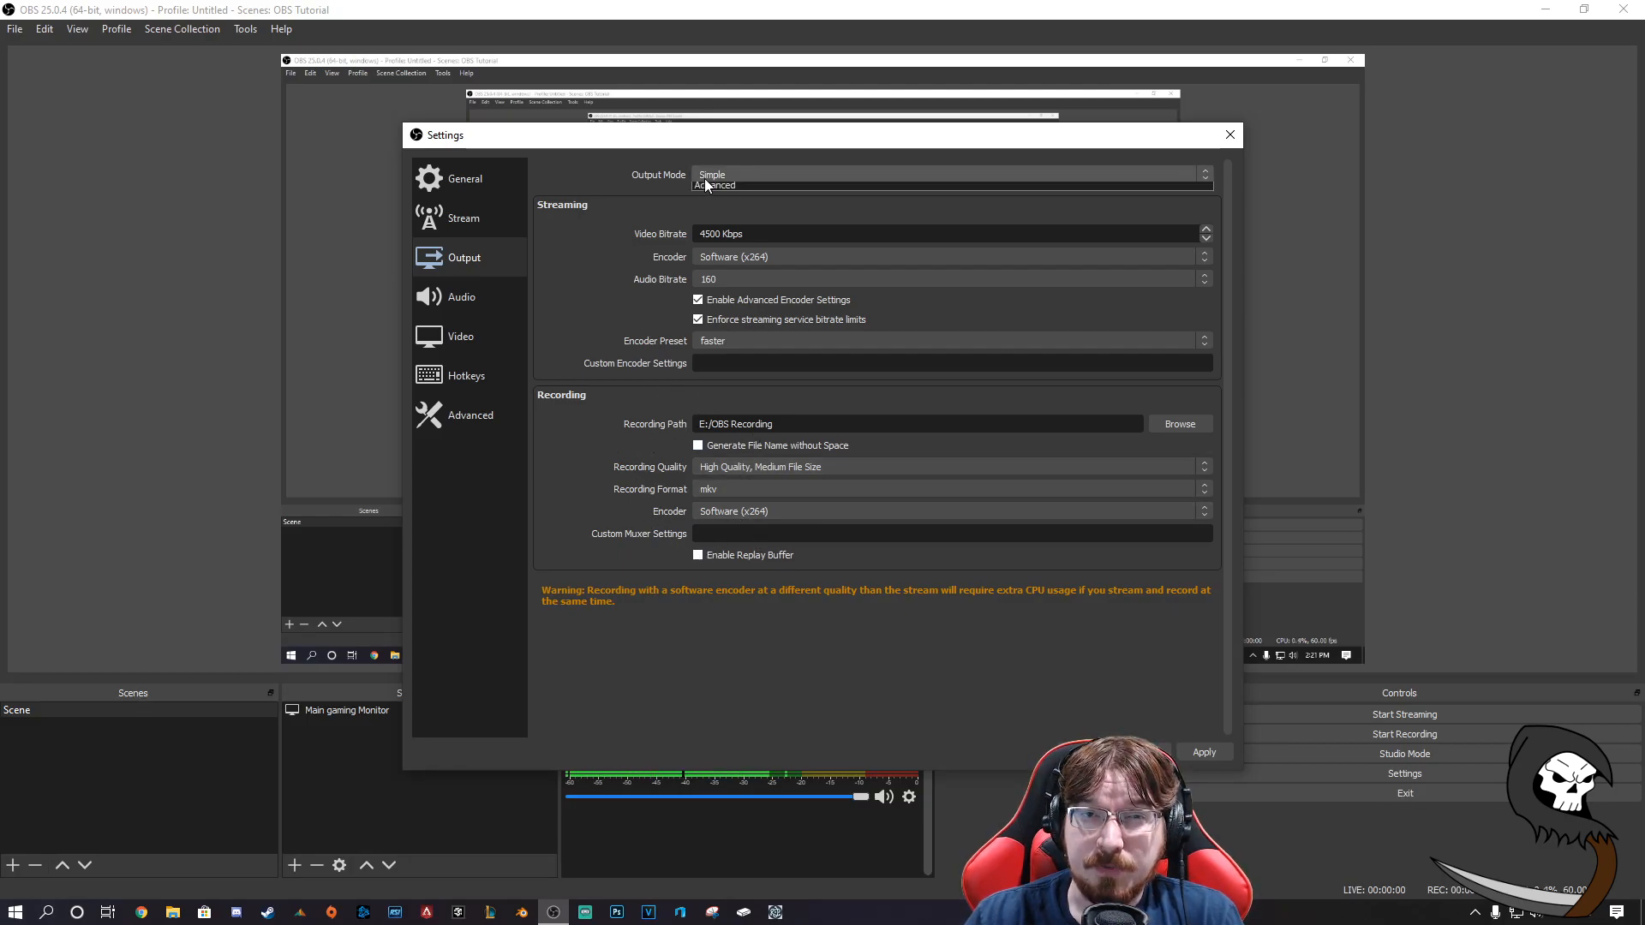
pyautogui.click(719, 200)
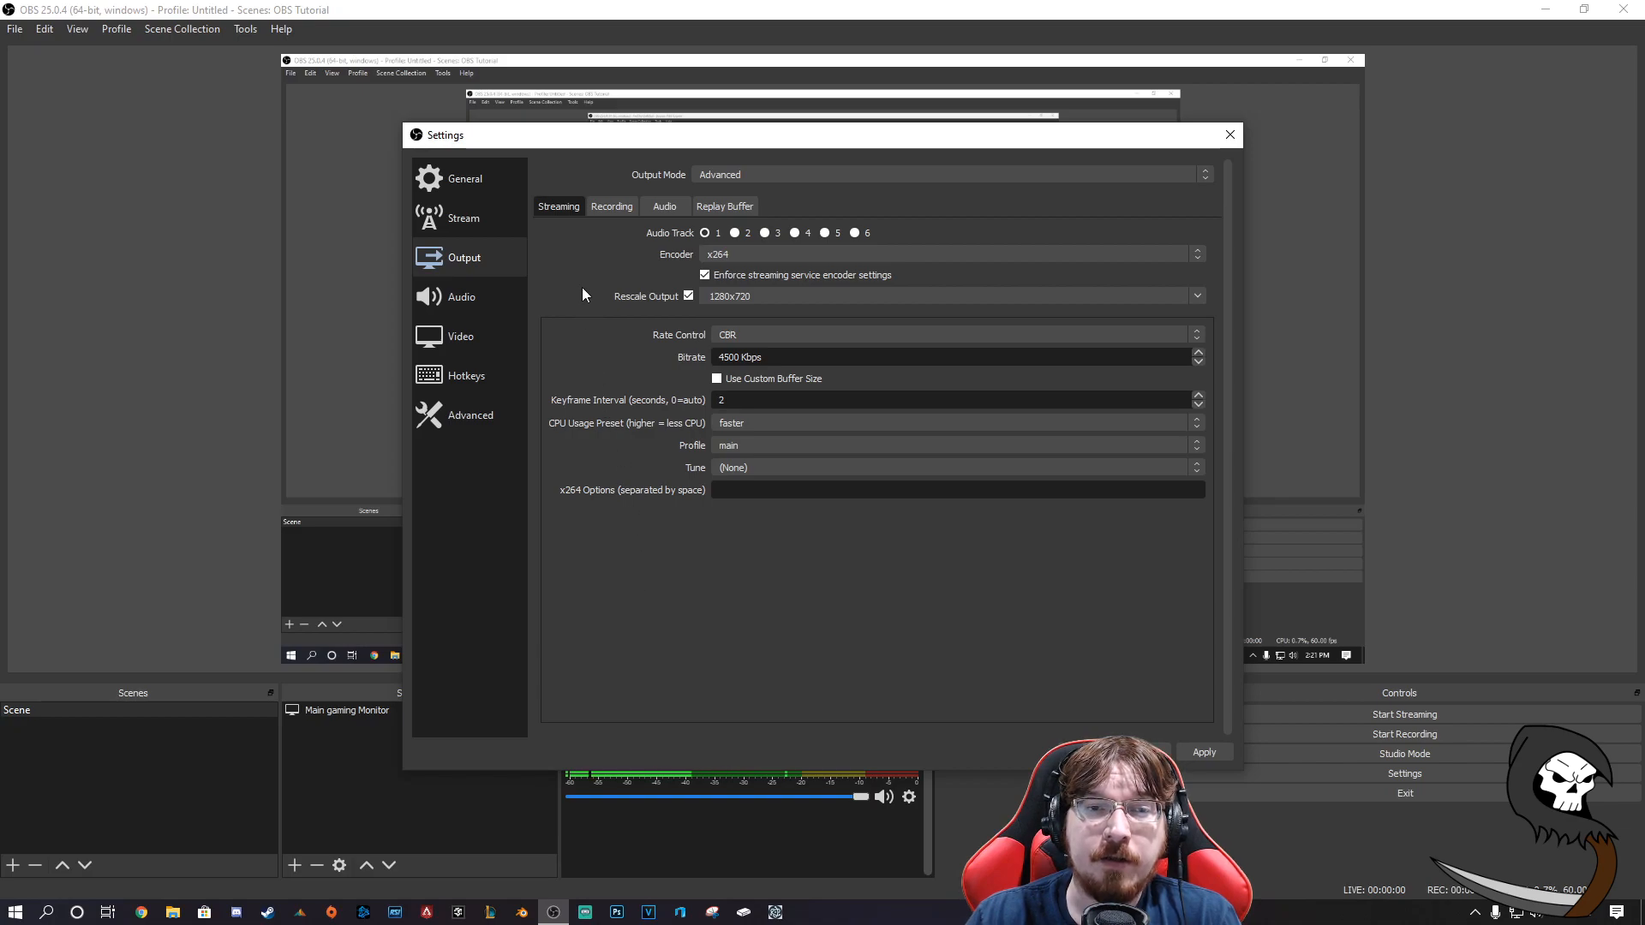
pyautogui.click(737, 253)
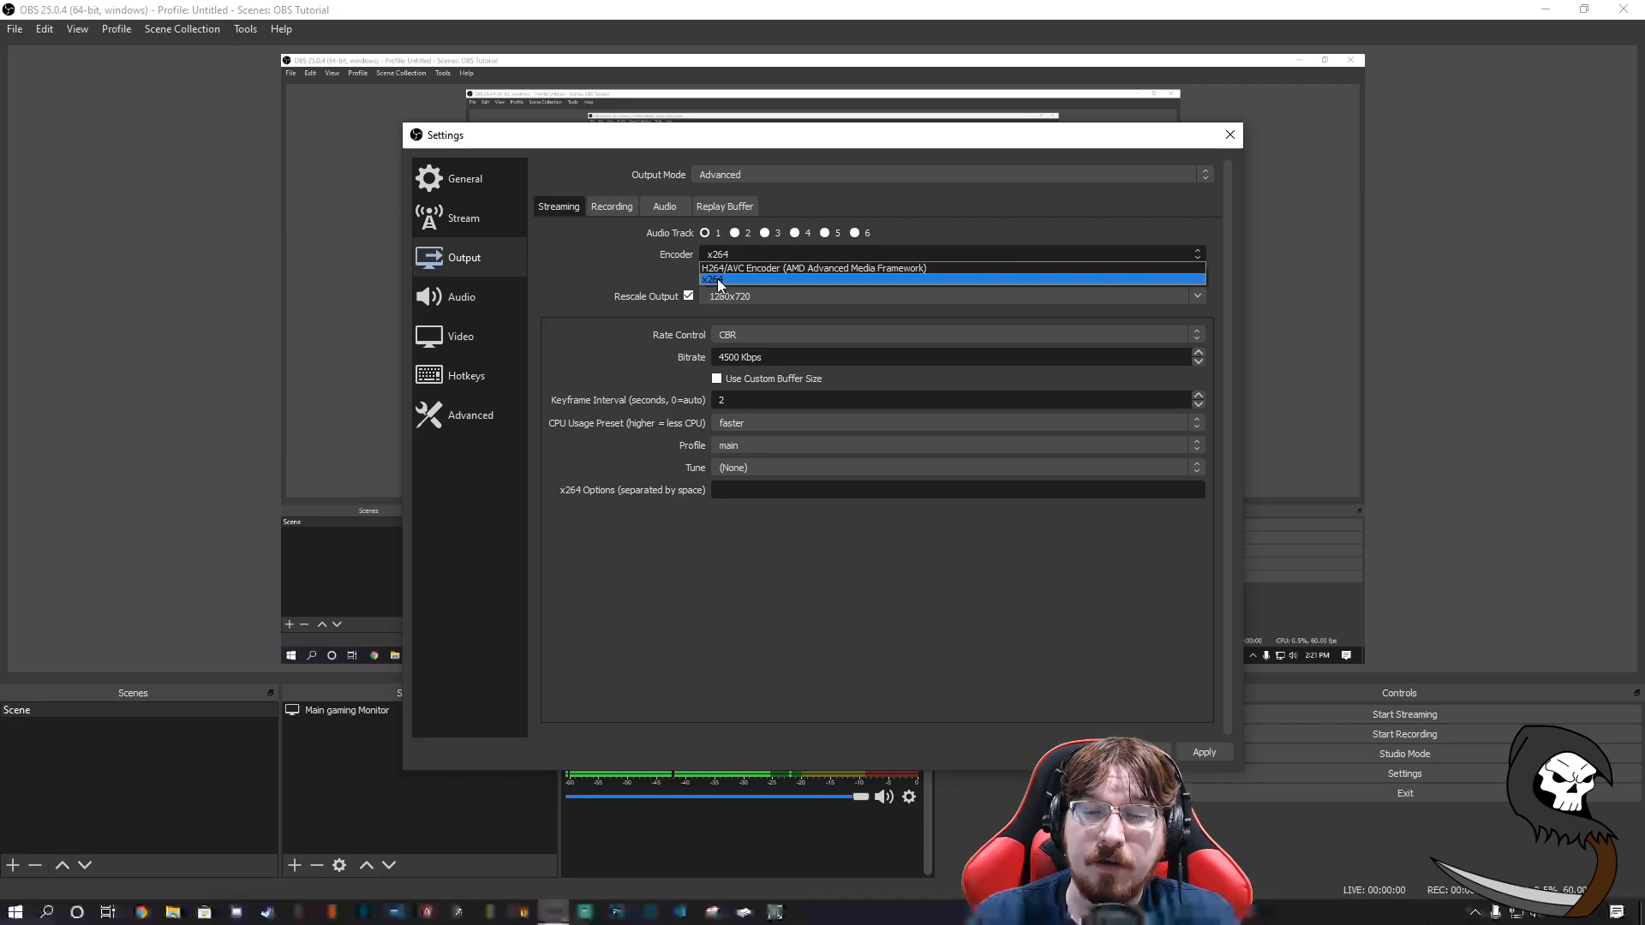
pyautogui.click(717, 280)
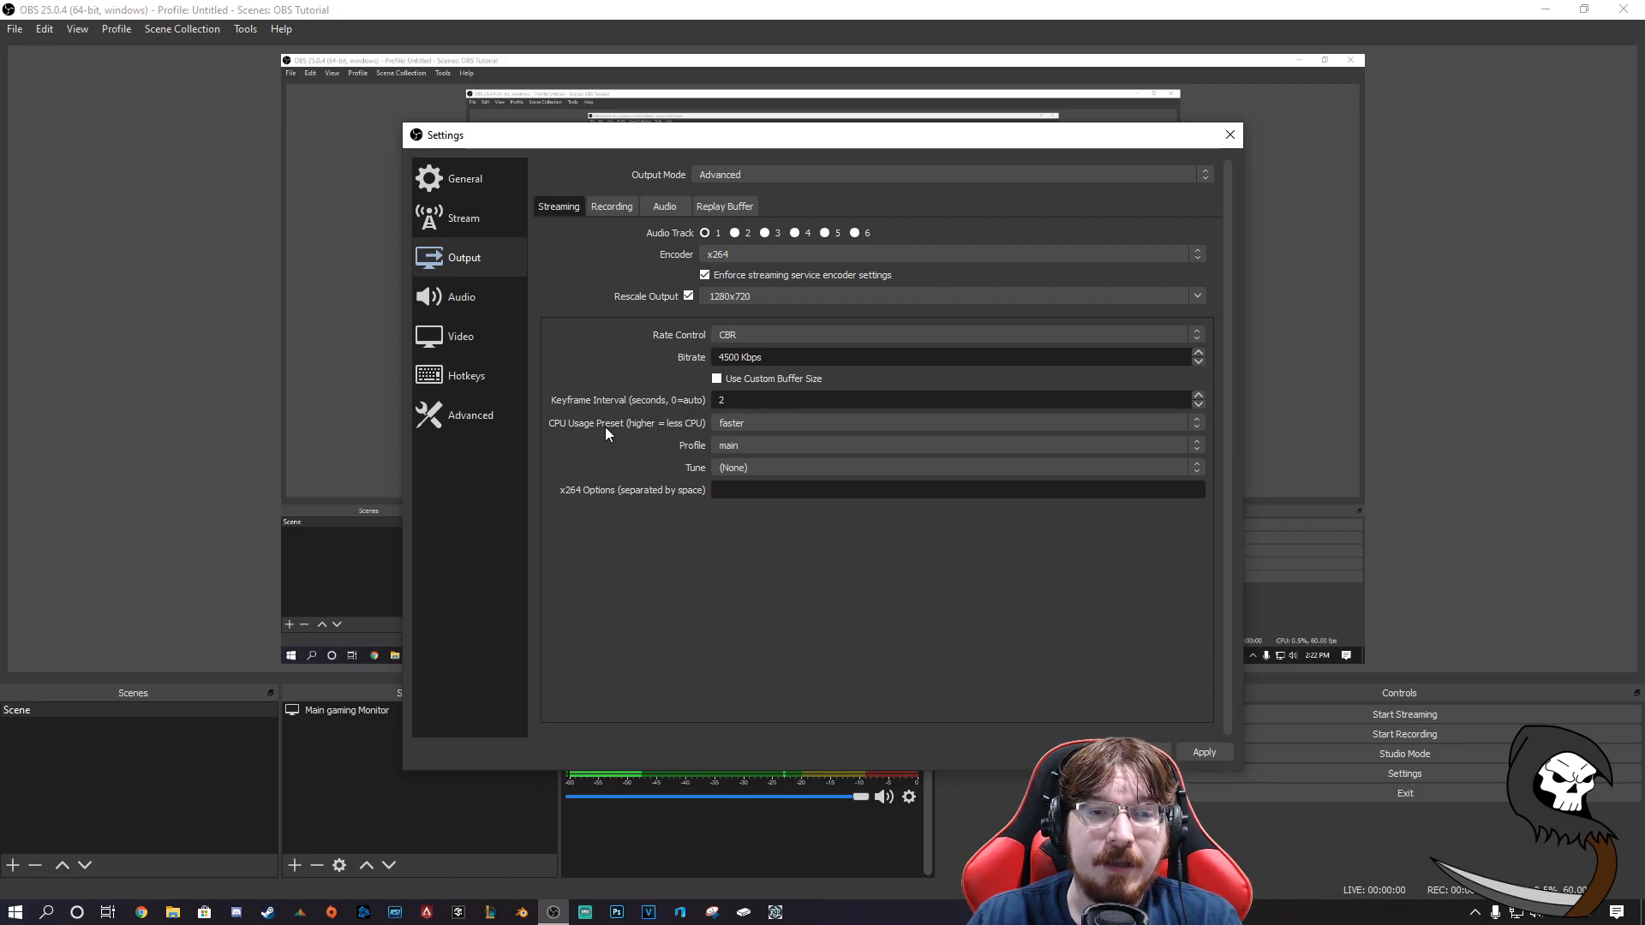
pyautogui.click(749, 426)
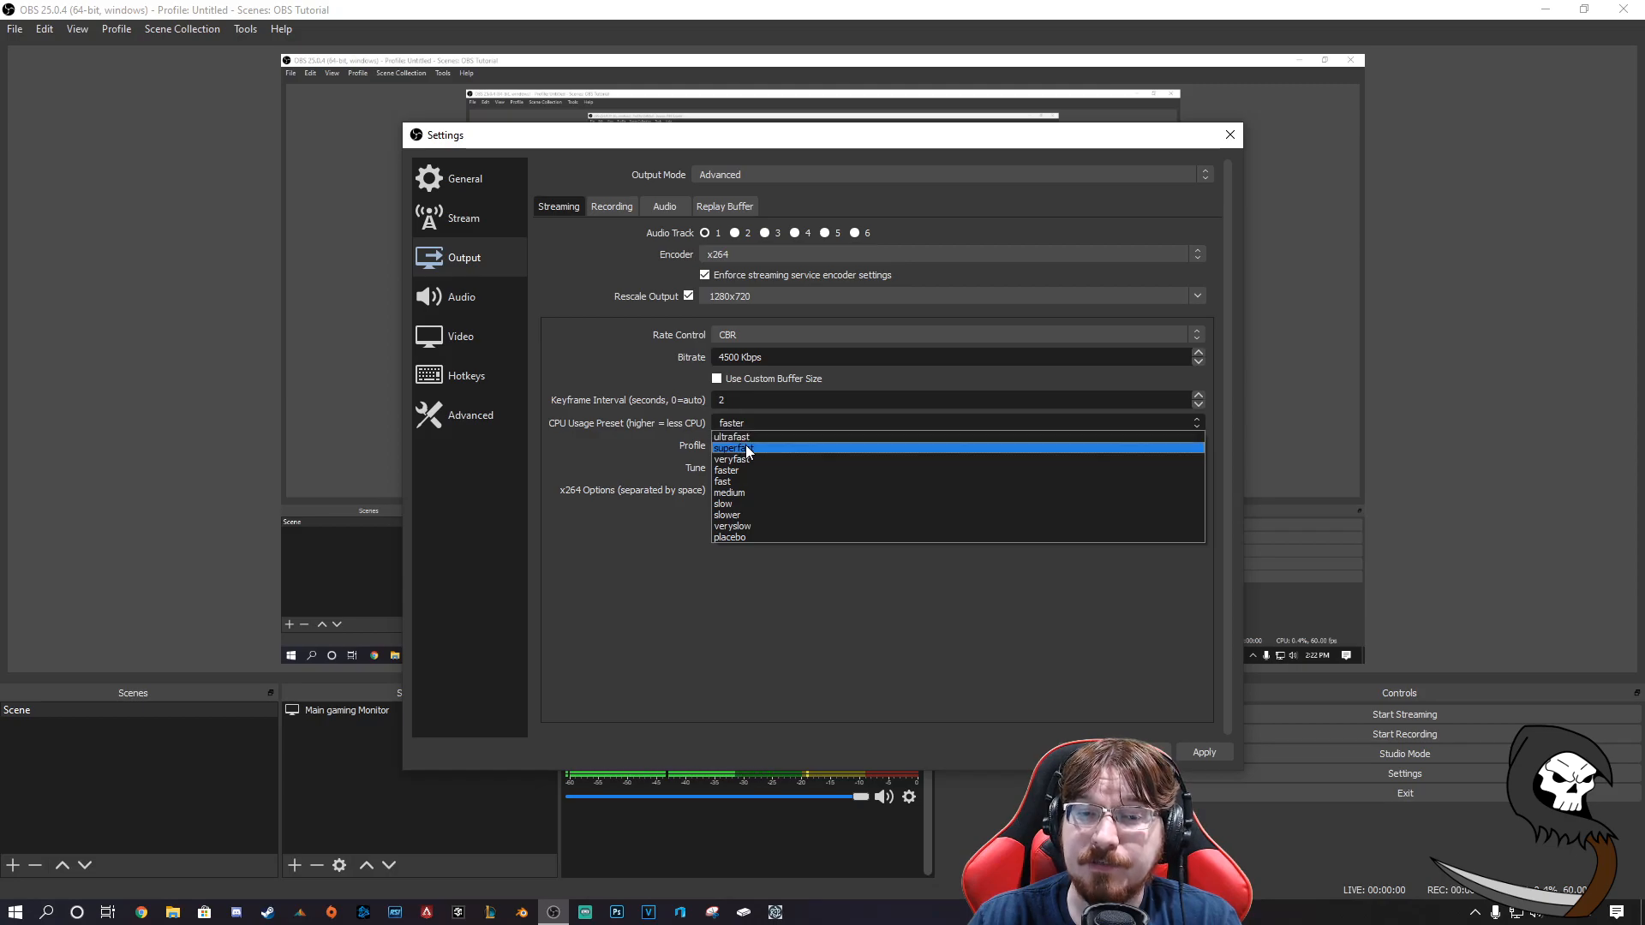
pyautogui.click(749, 470)
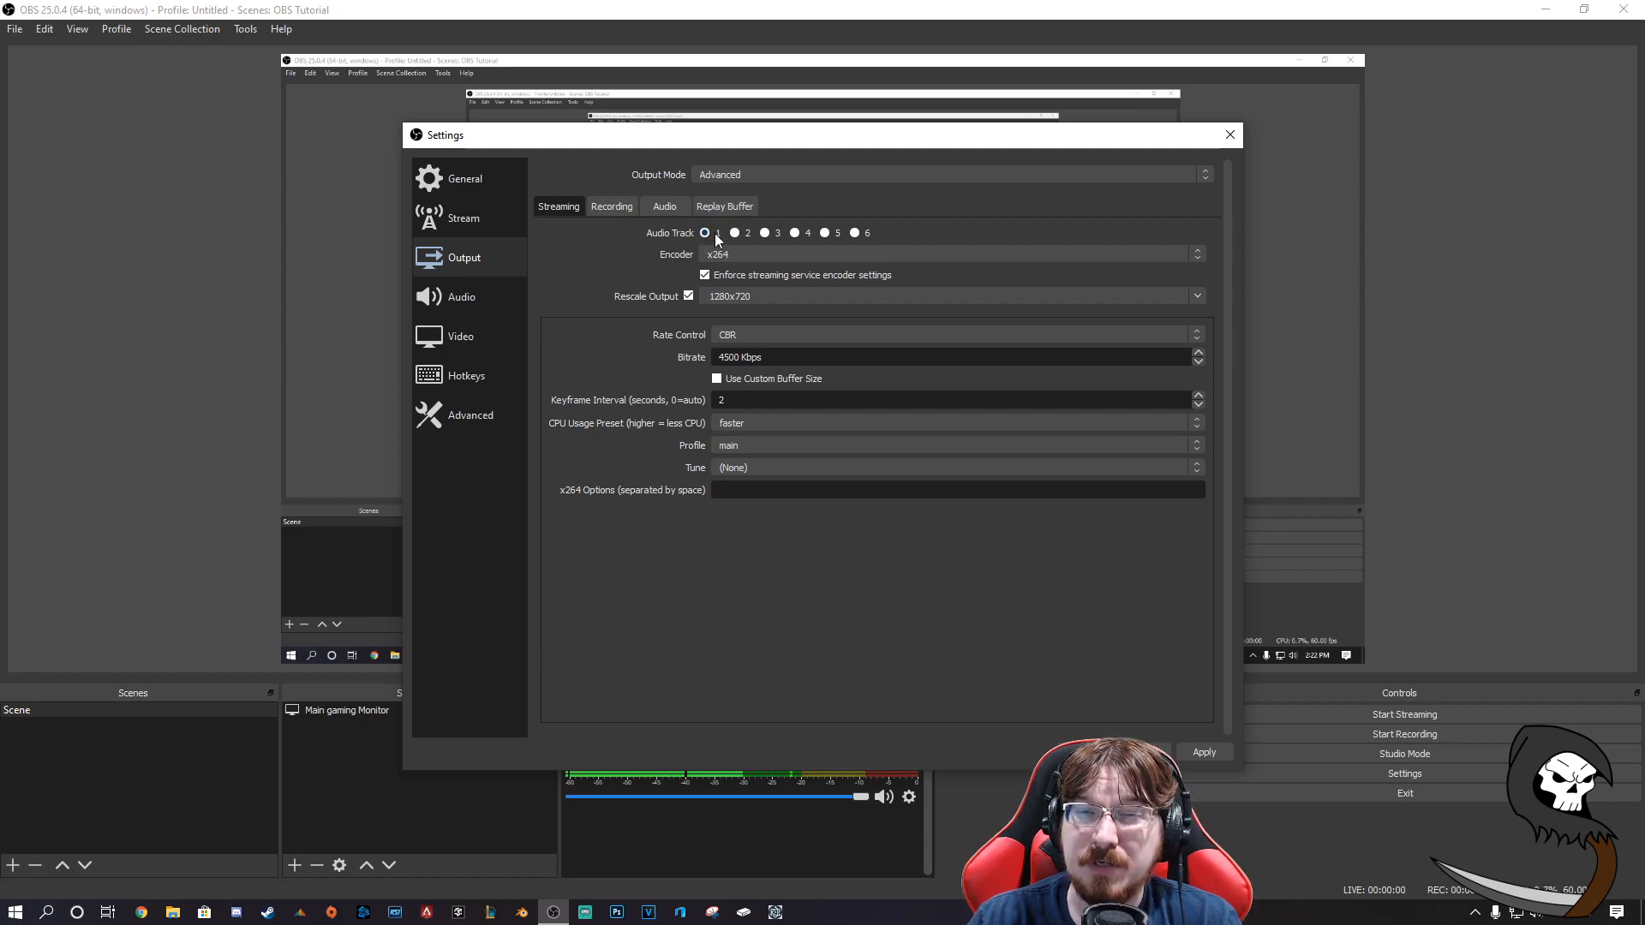
# Configure the recording output with the Standard type, mp4 format and H264/AVC Encoder (AMD Advanced Media Framework)
pyautogui.click(610, 209)
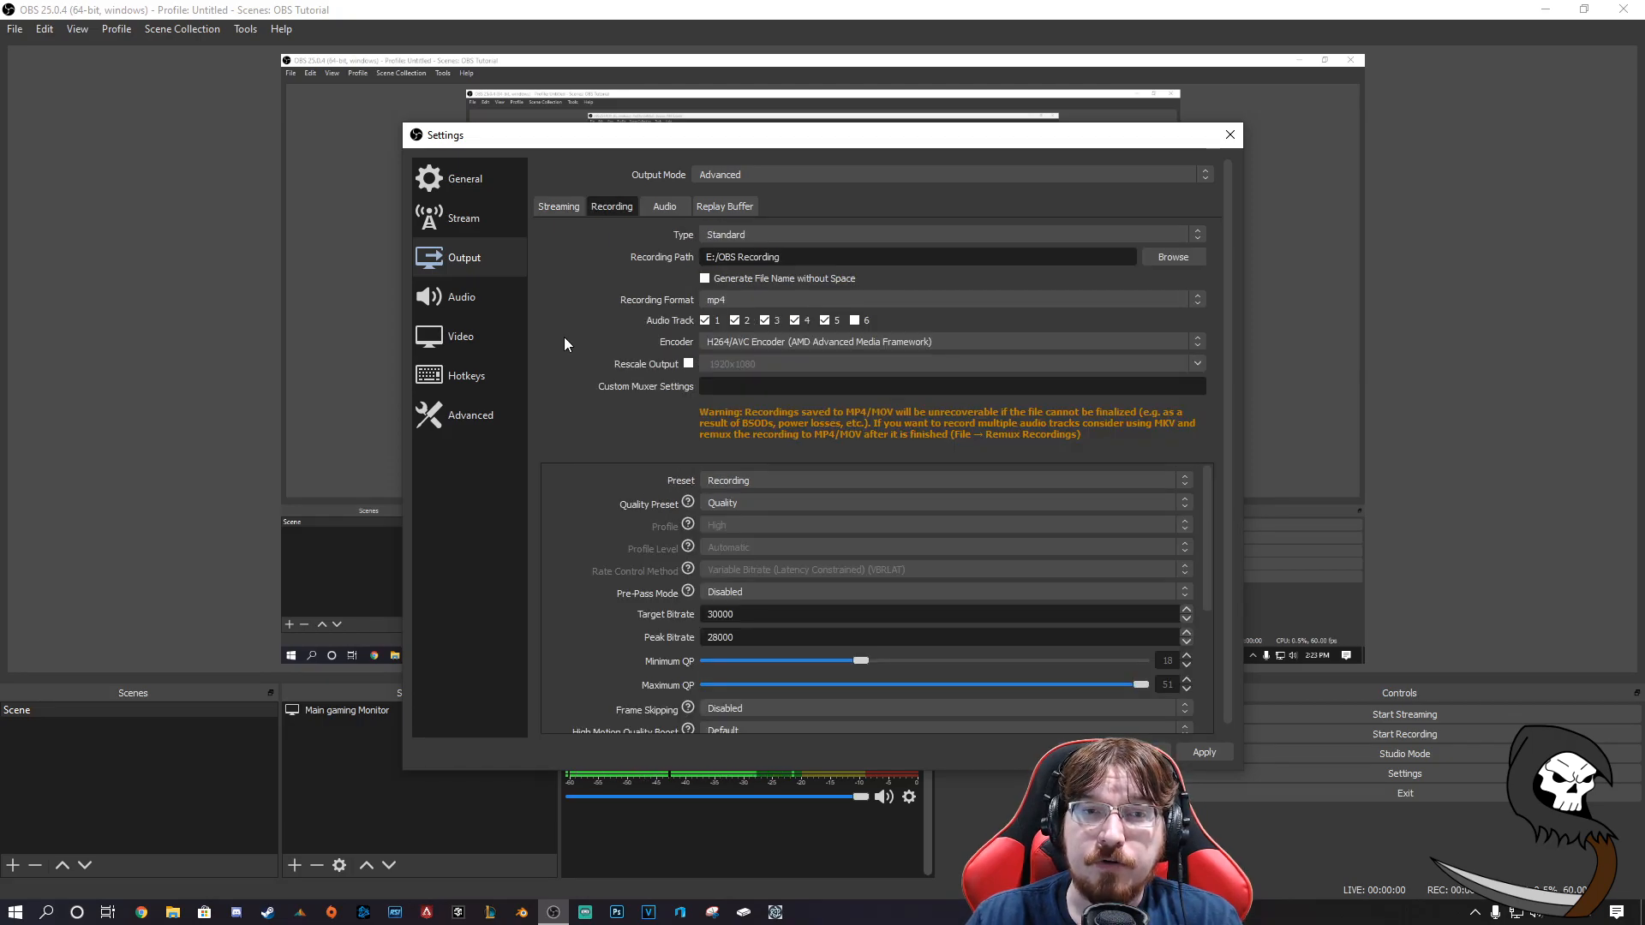
pyautogui.click(758, 229)
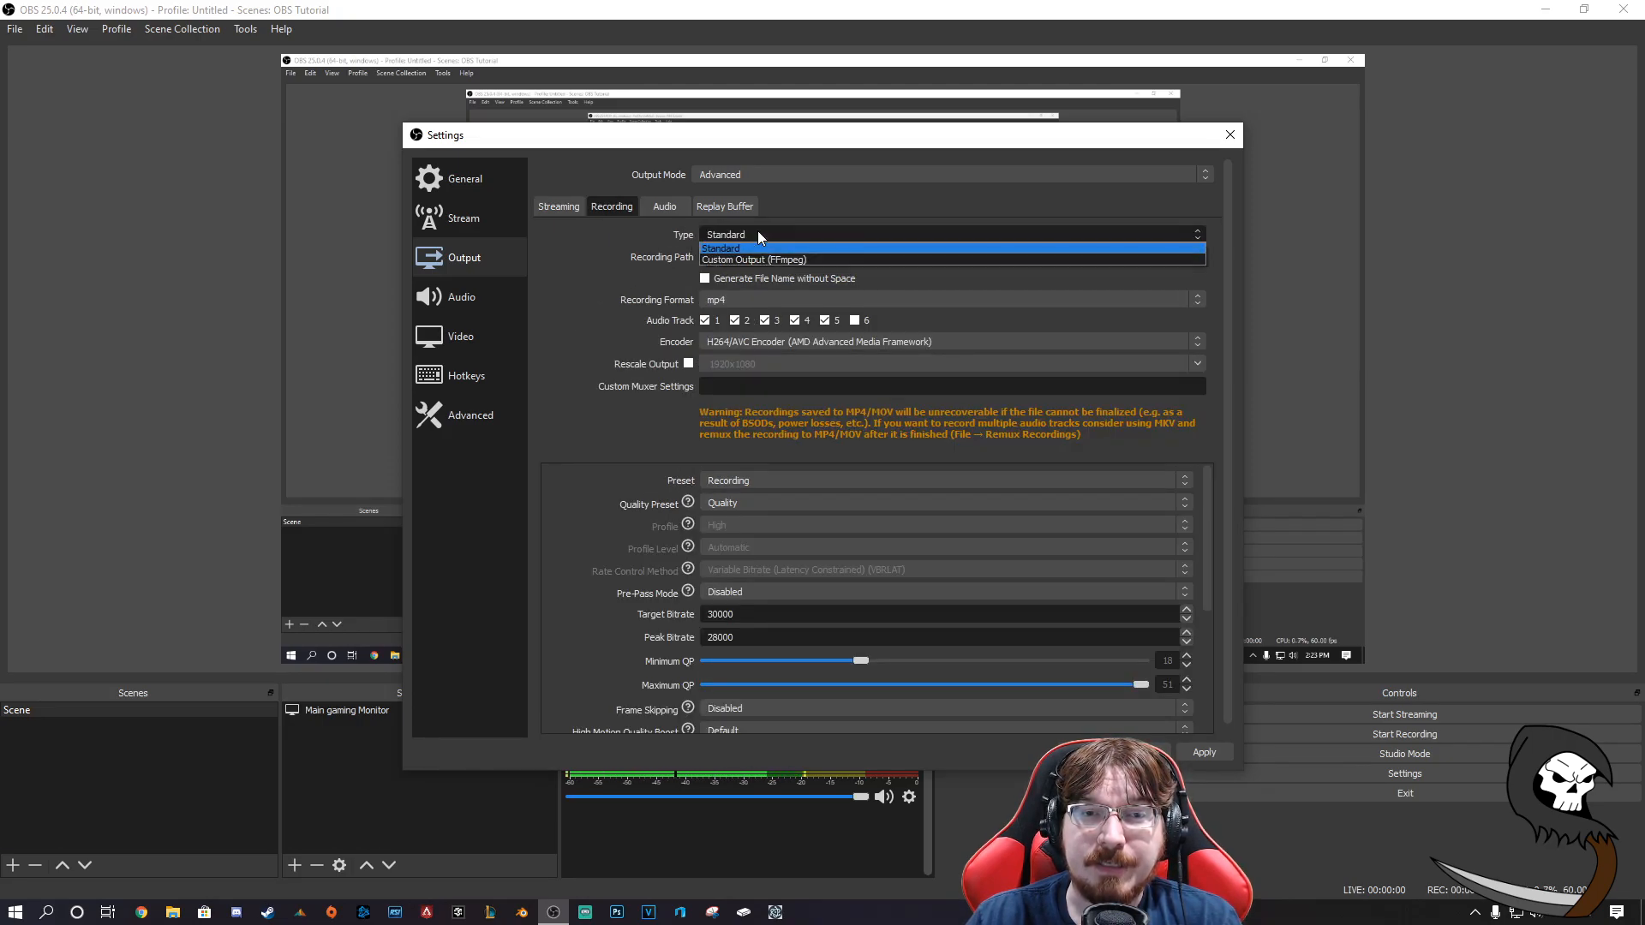
pyautogui.click(724, 248)
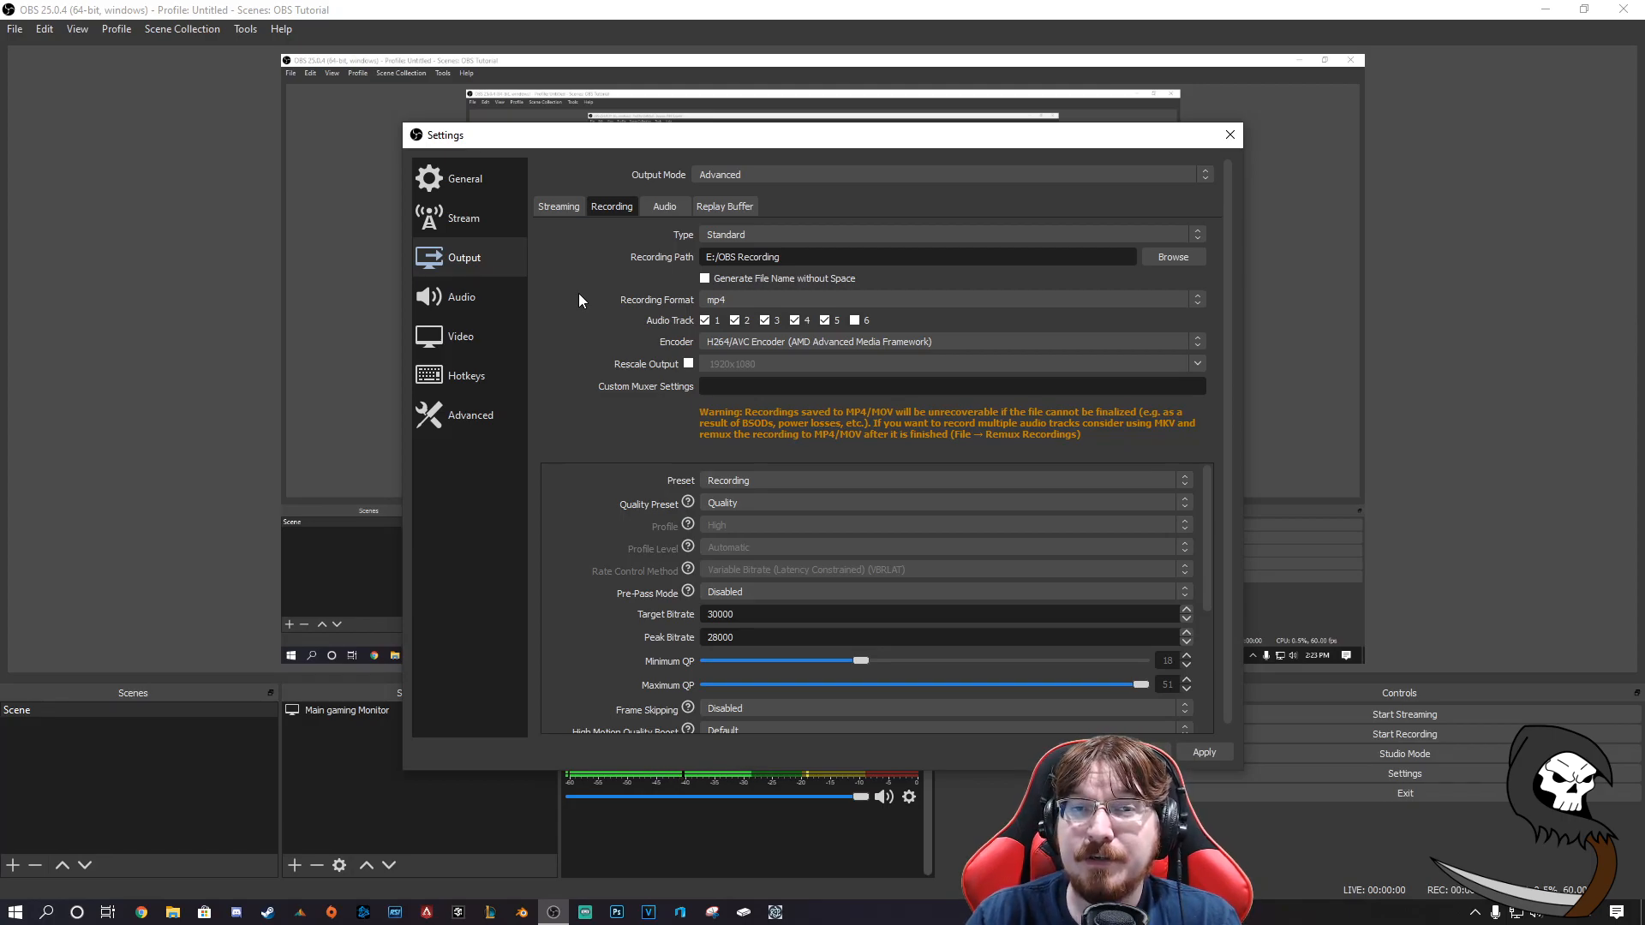
pyautogui.click(724, 300)
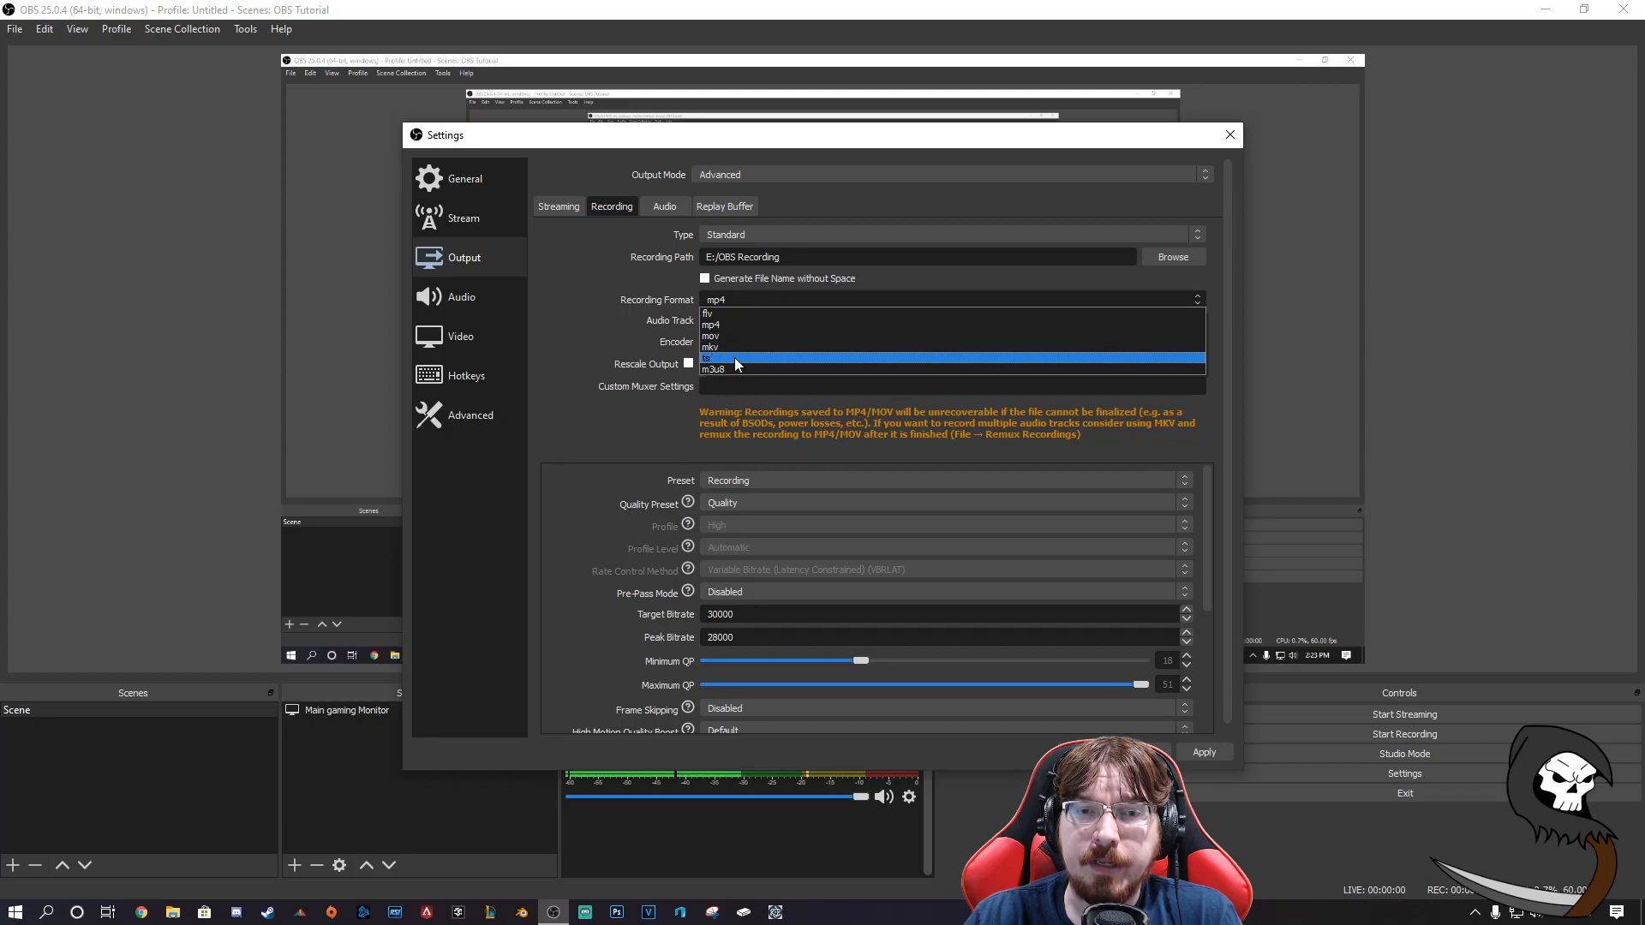
pyautogui.click(727, 324)
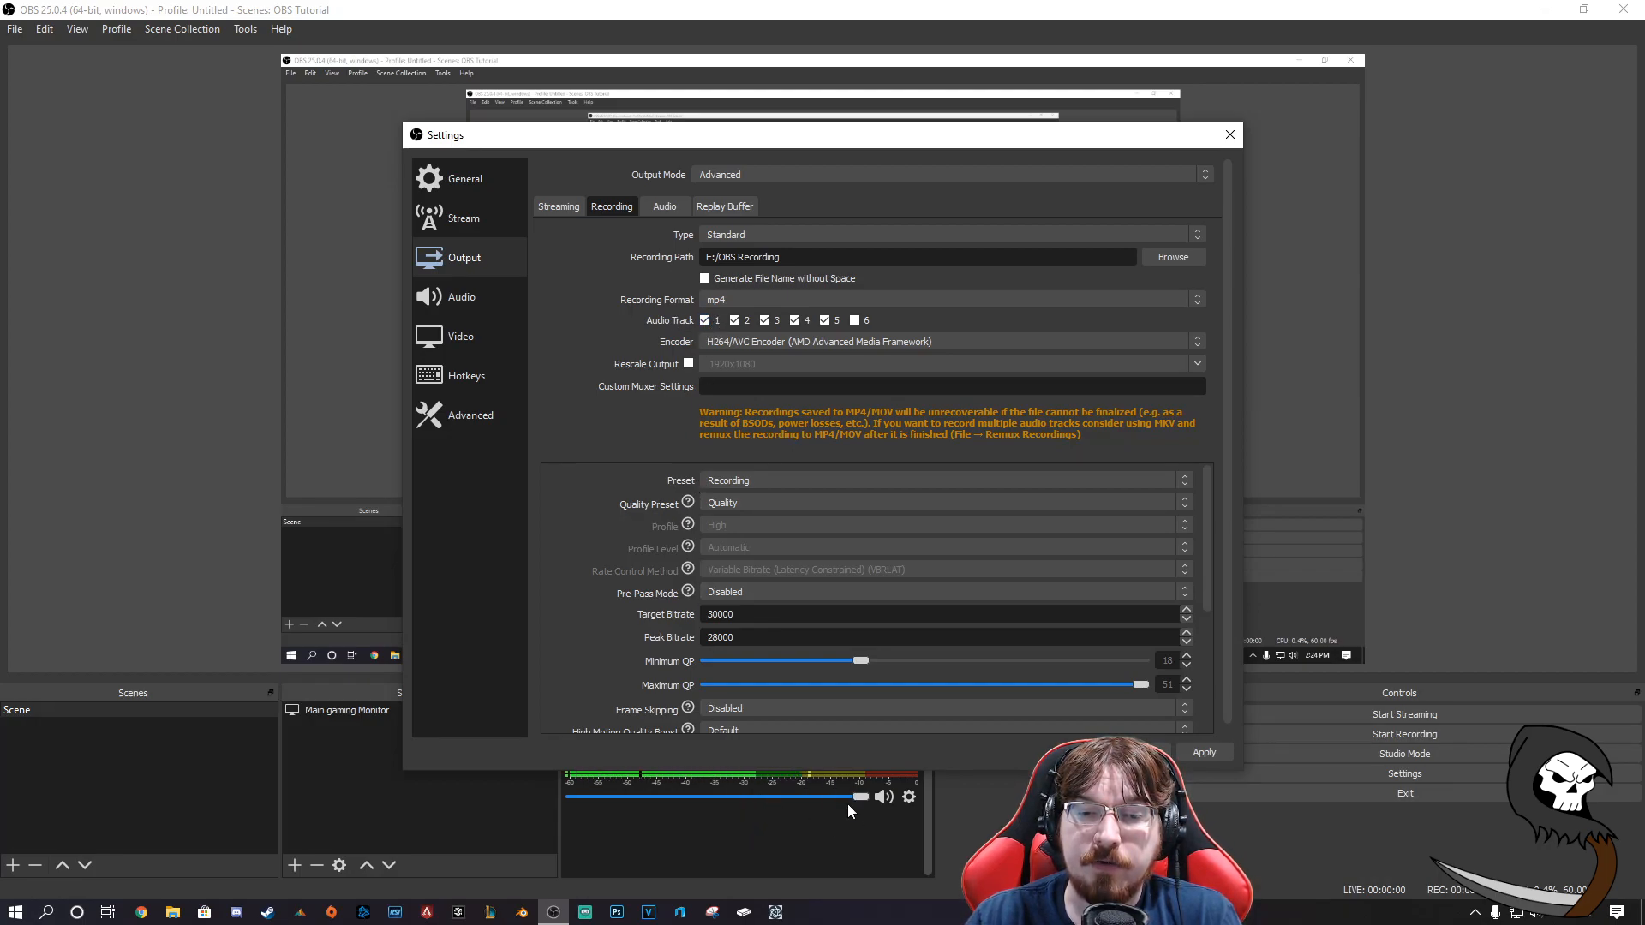
pyautogui.click(716, 343)
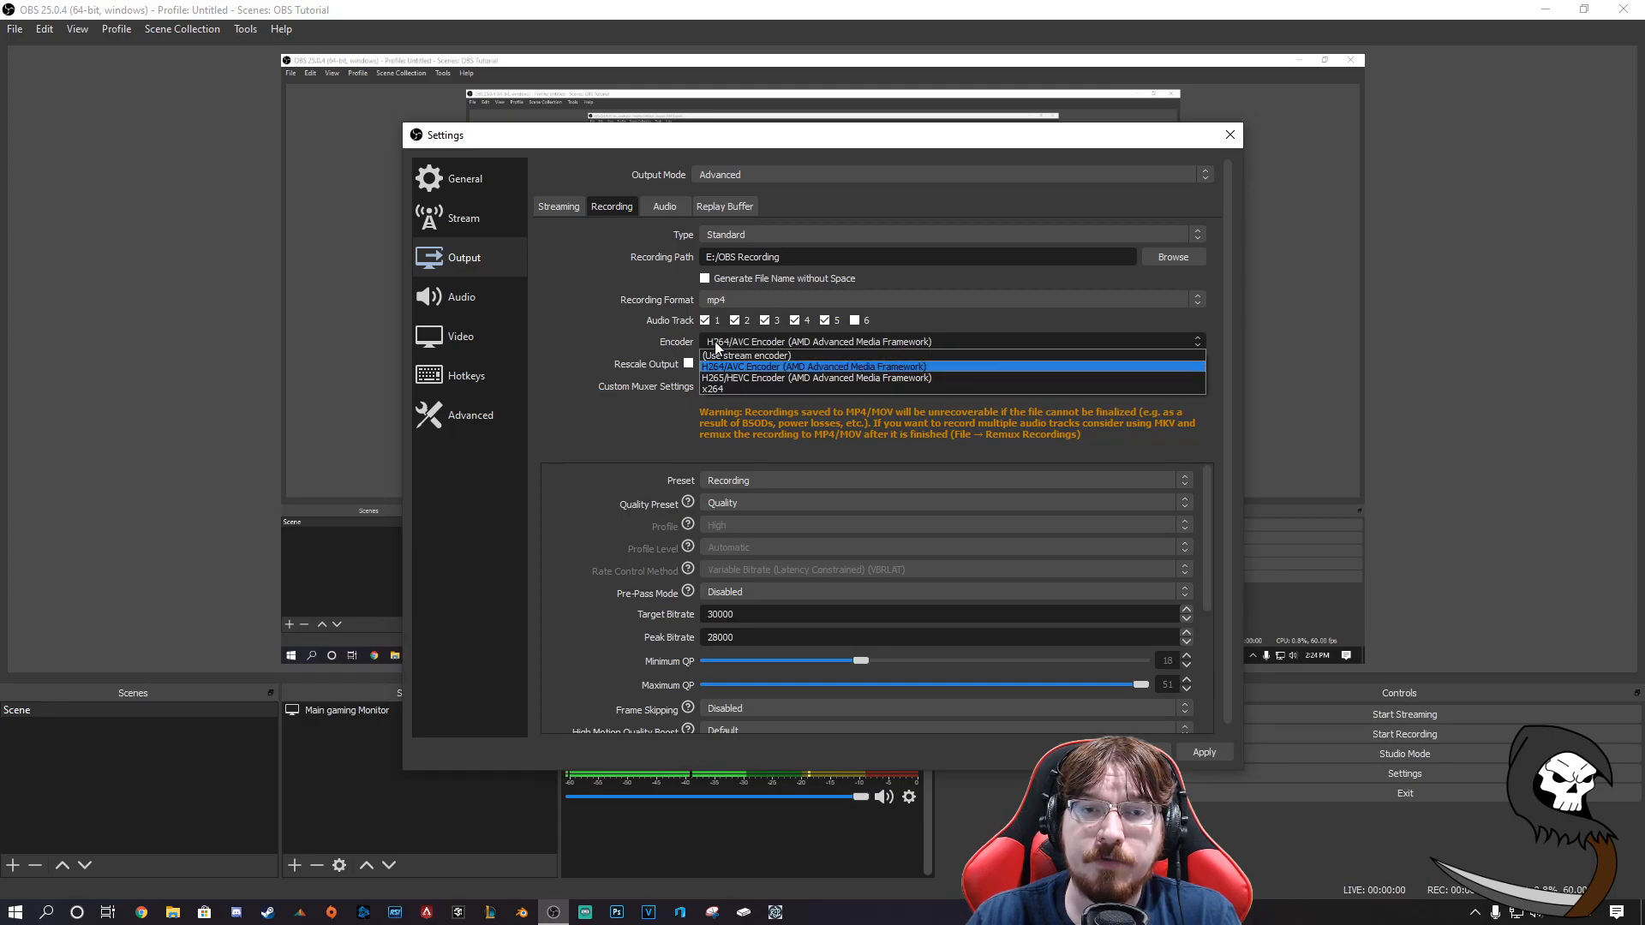
pyautogui.click(737, 367)
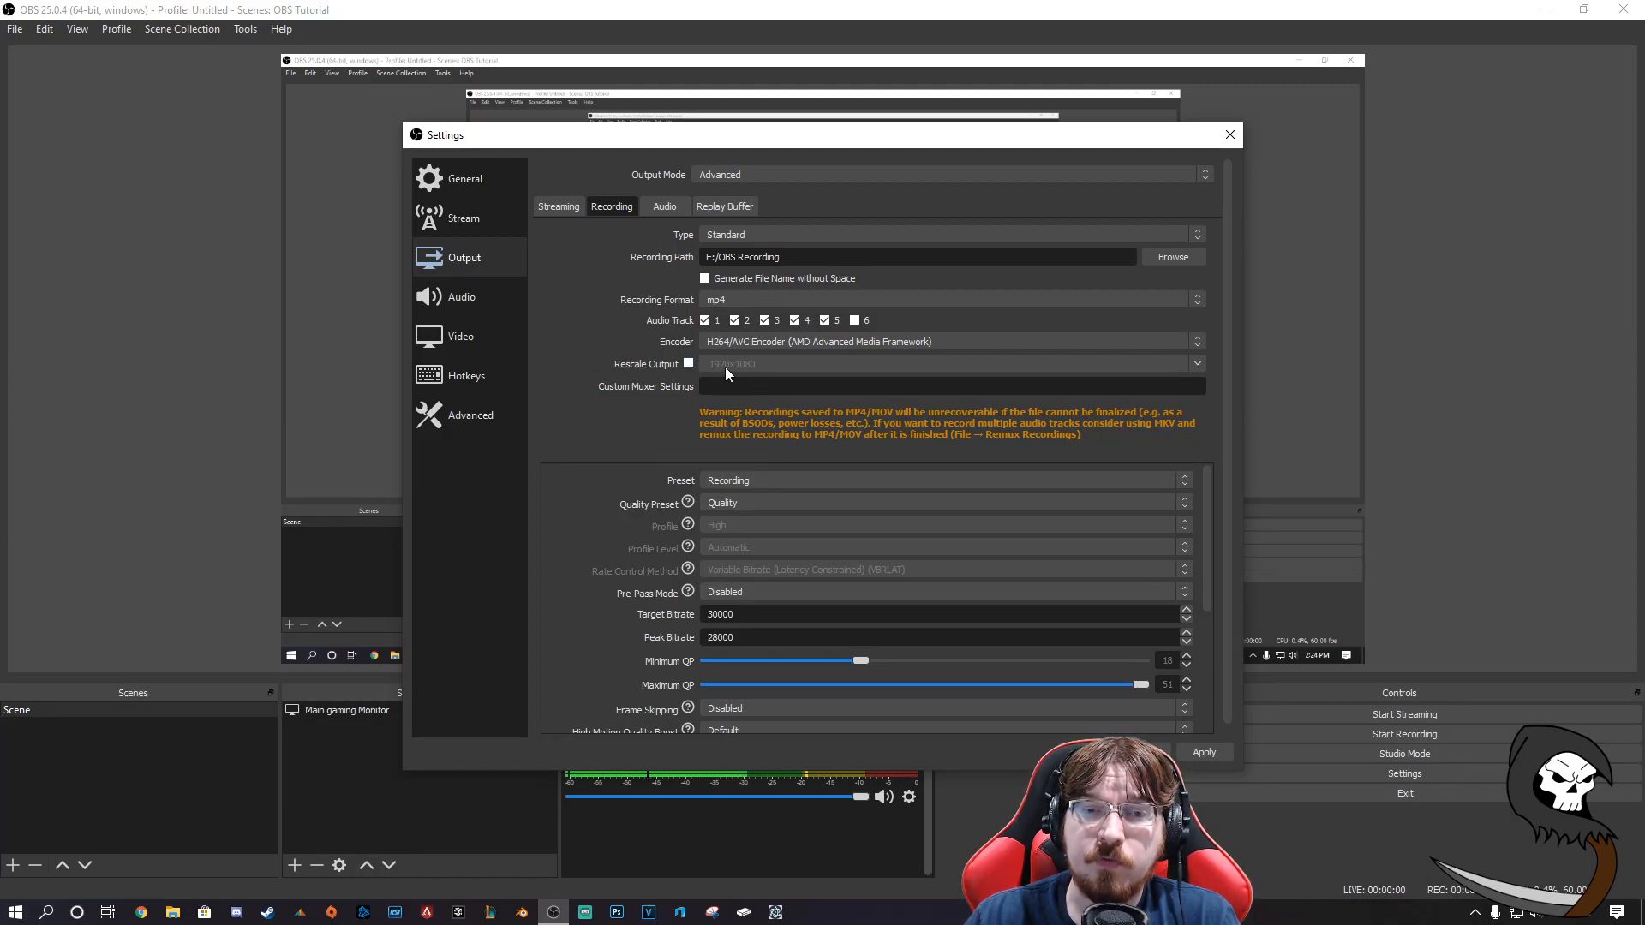
# Examine the recording encoder's preset list and its remaining options, from the bitrates down to the video adapter and view mode
pyautogui.scroll(-1, 748, 372)
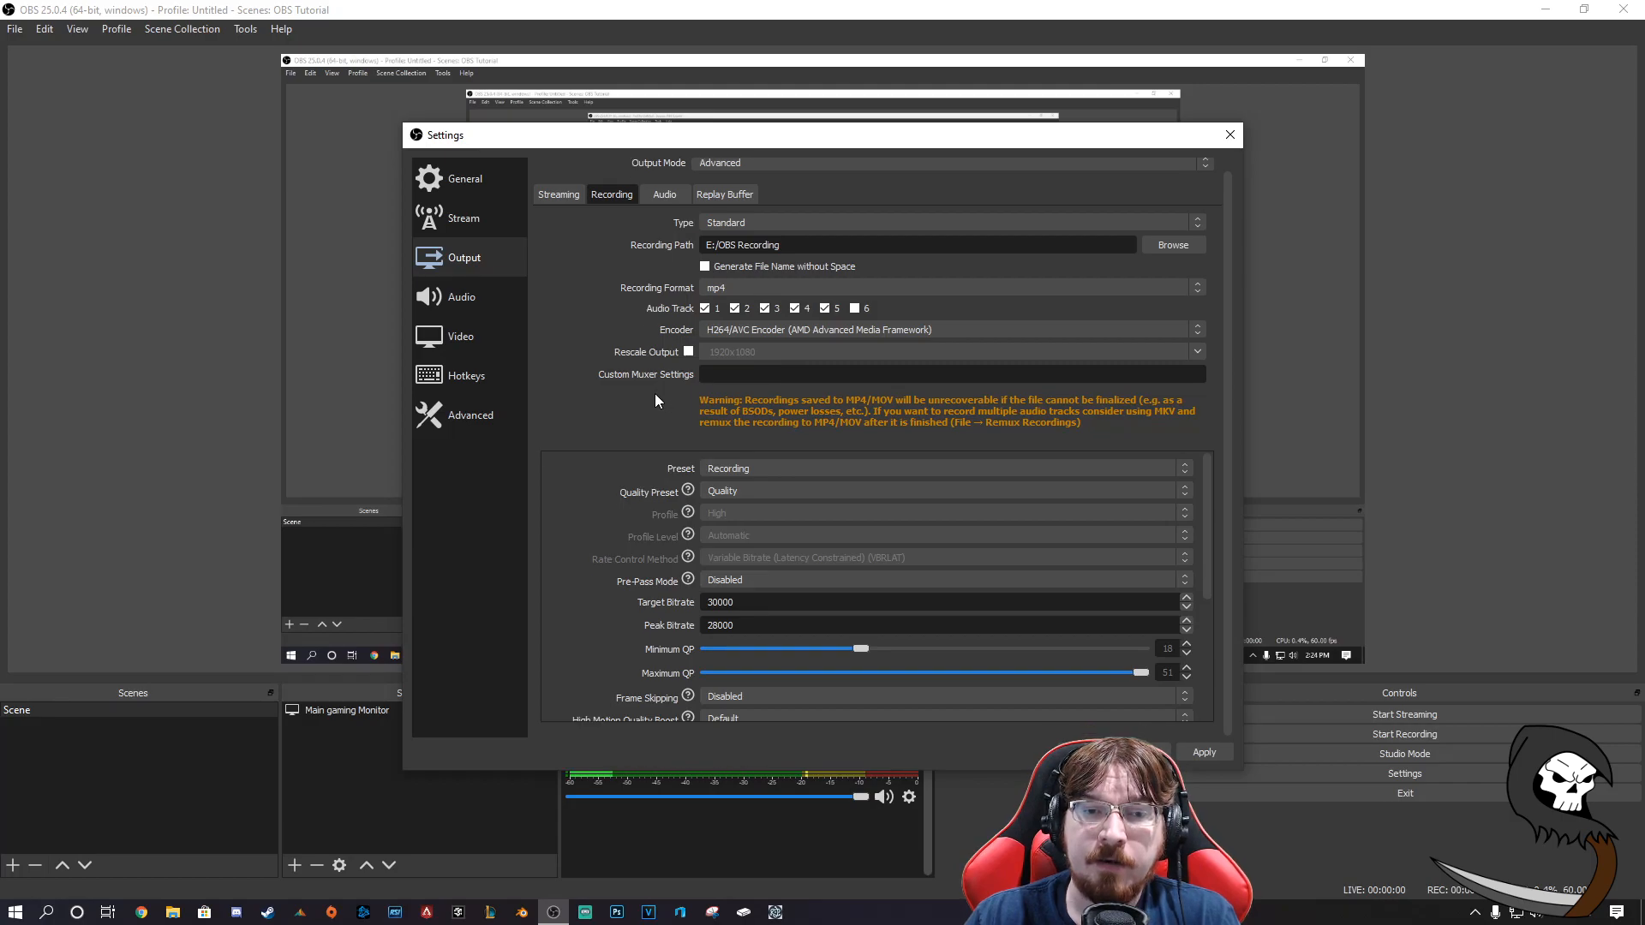
pyautogui.click(758, 468)
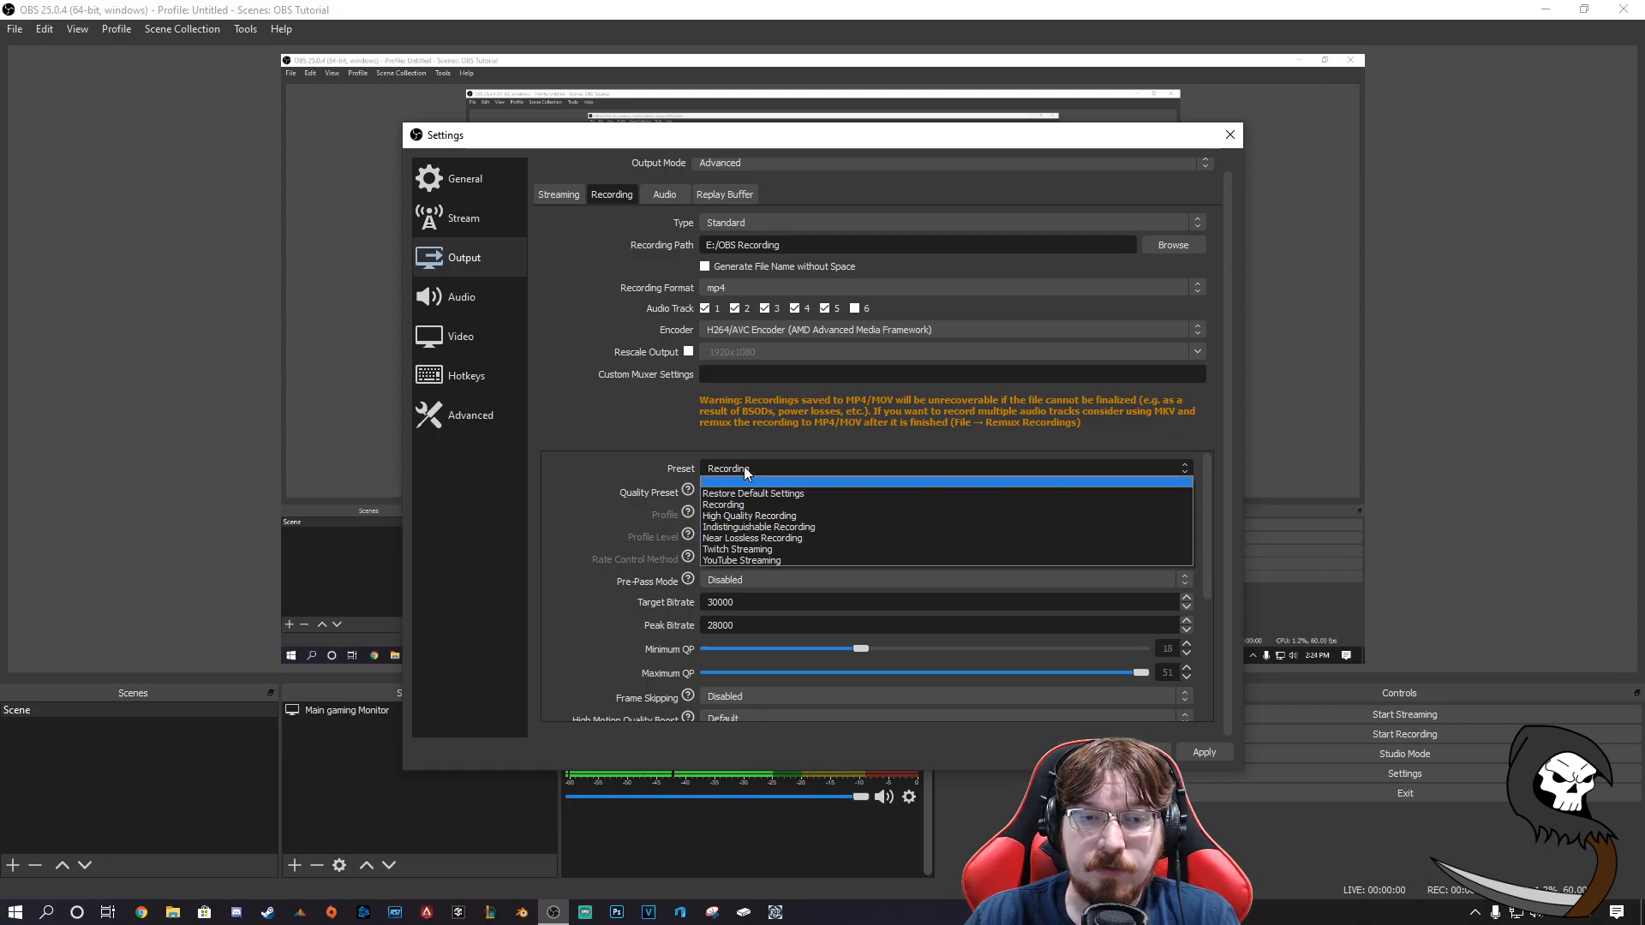
pyautogui.click(744, 470)
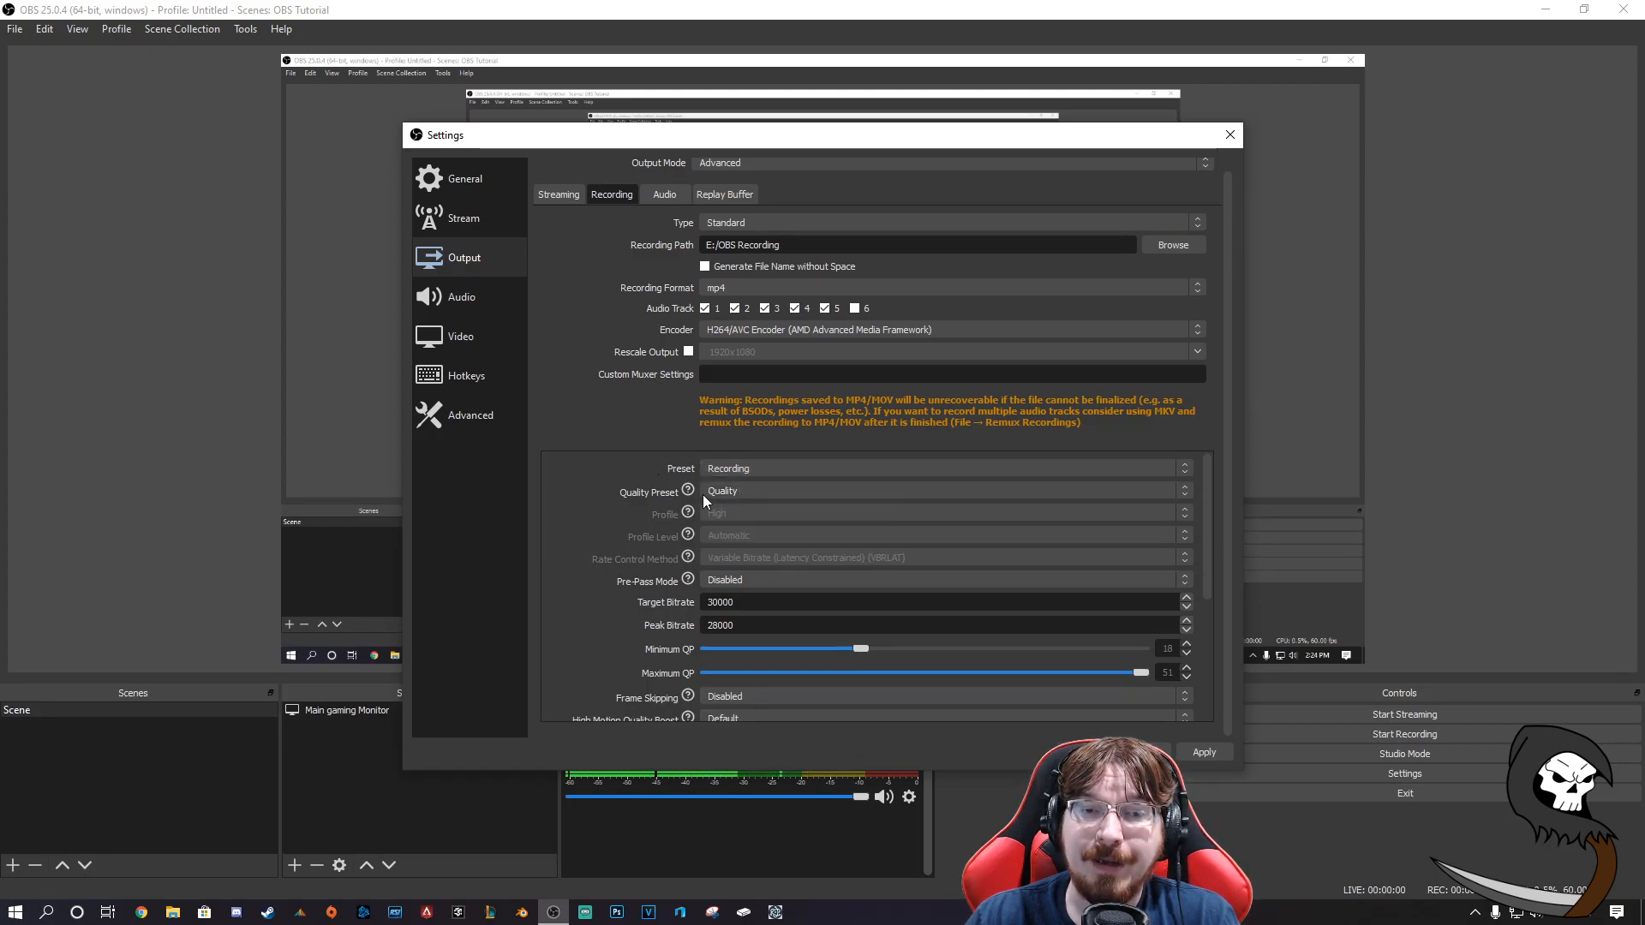
pyautogui.scroll(-1, 716, 527)
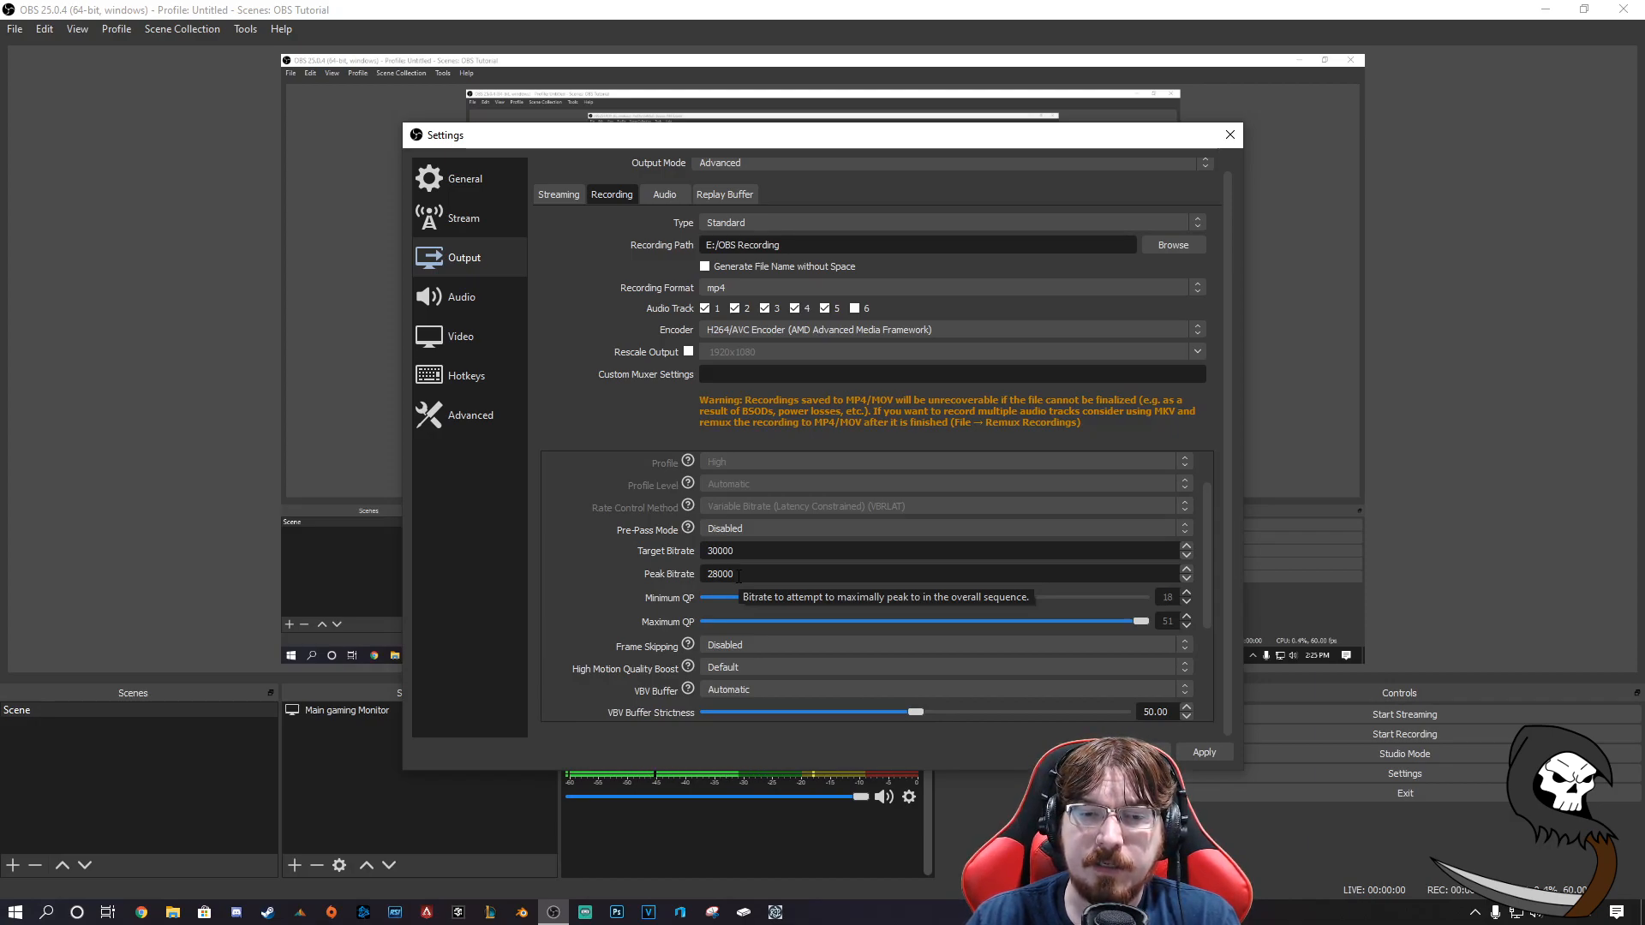
pyautogui.scroll(-2, 645, 497)
pyautogui.scroll(-1, 635, 548)
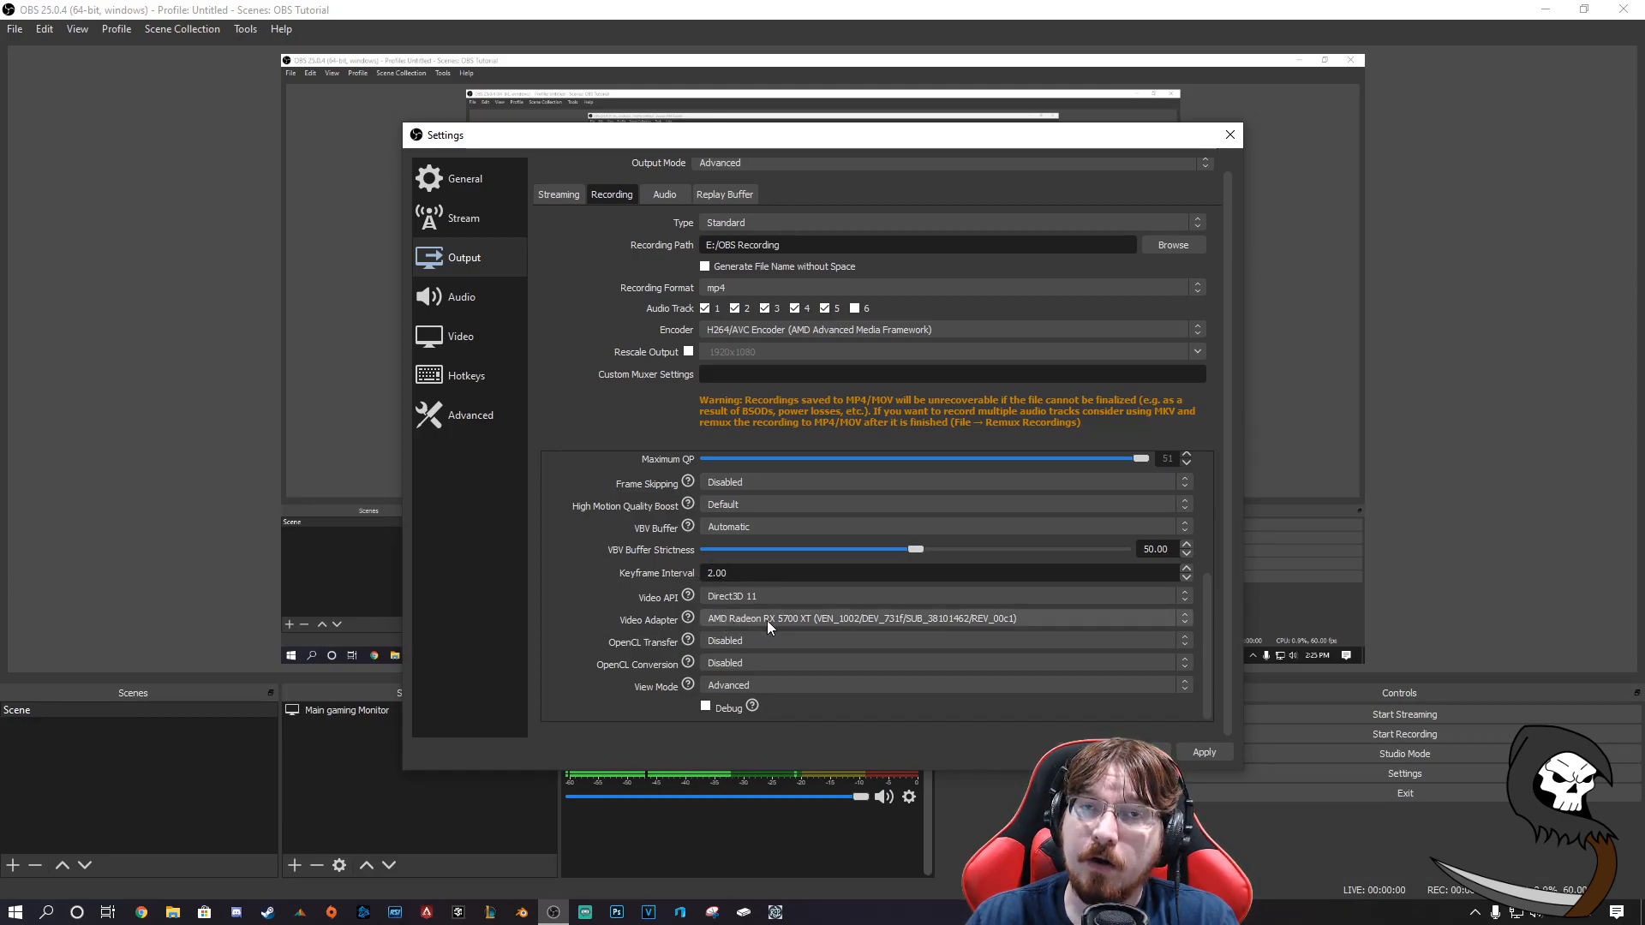
# In the video settings, review the output resolutions, keeping 1920x1080, and choose the Bicubic downscale filter and 60 FPS
pyautogui.click(455, 337)
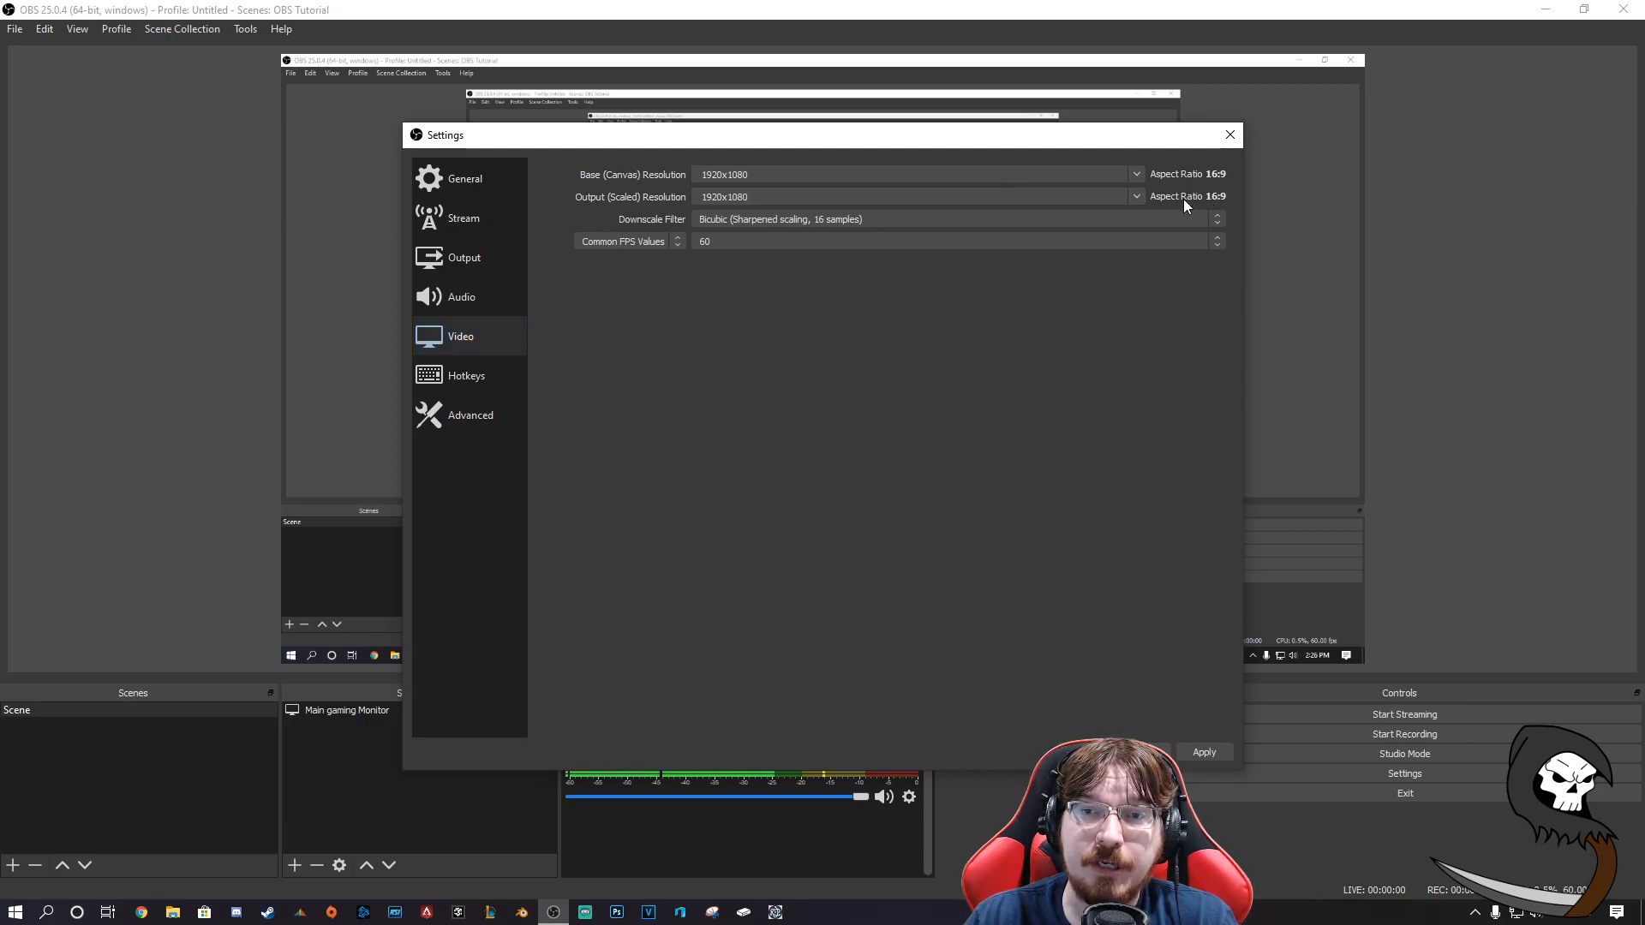
pyautogui.click(1135, 198)
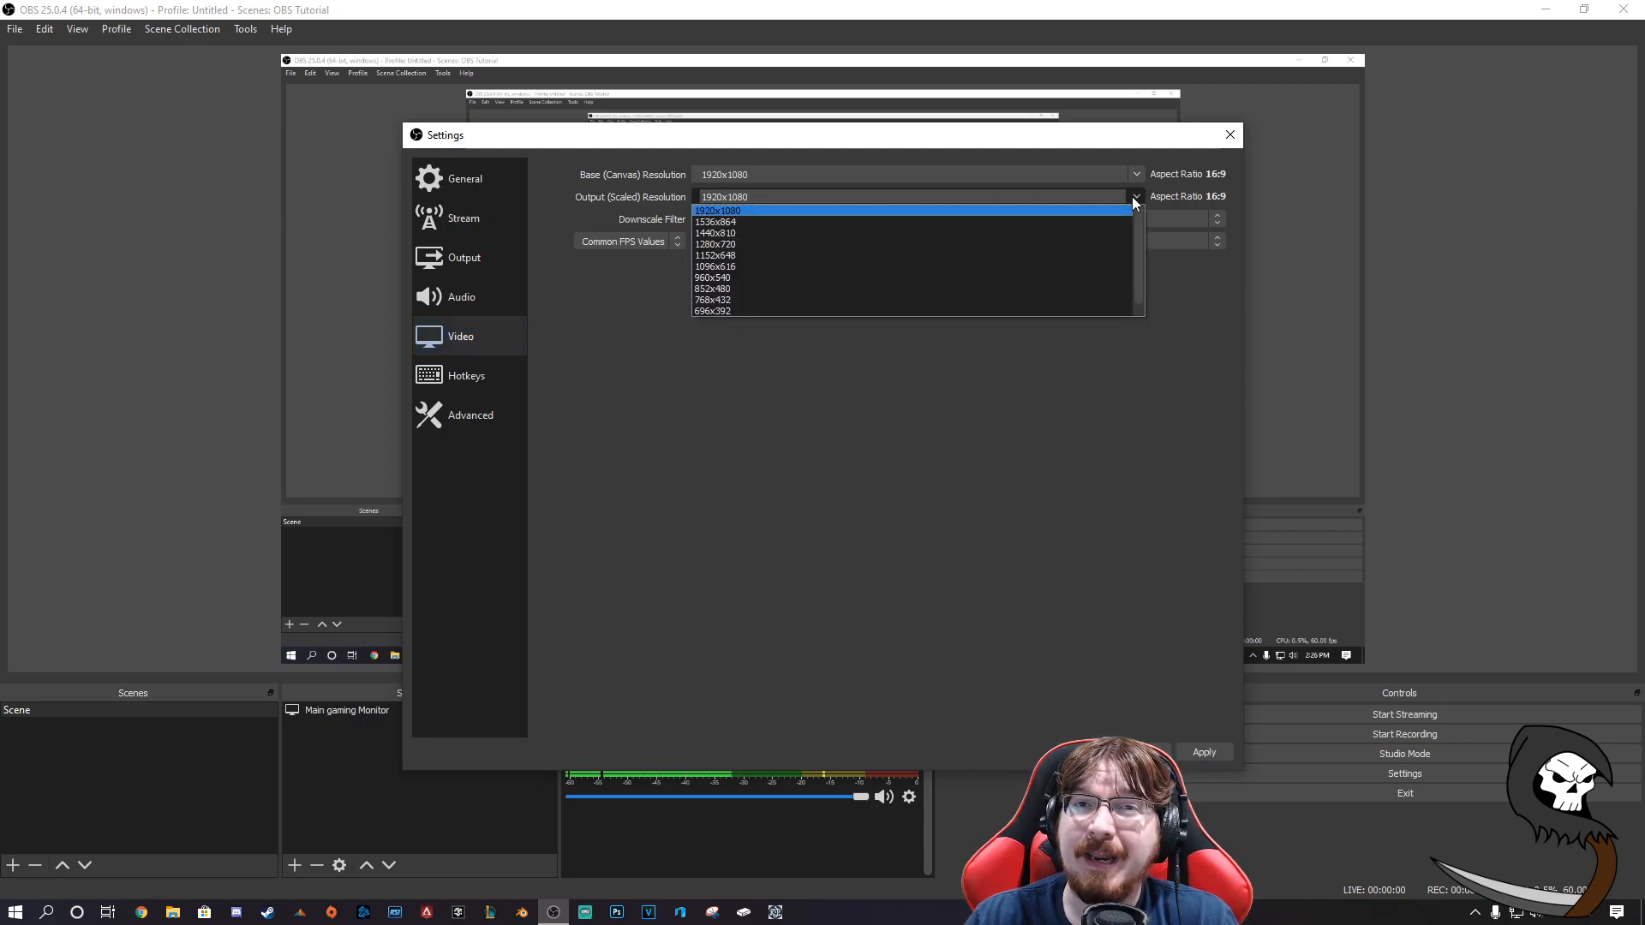
pyautogui.click(1133, 198)
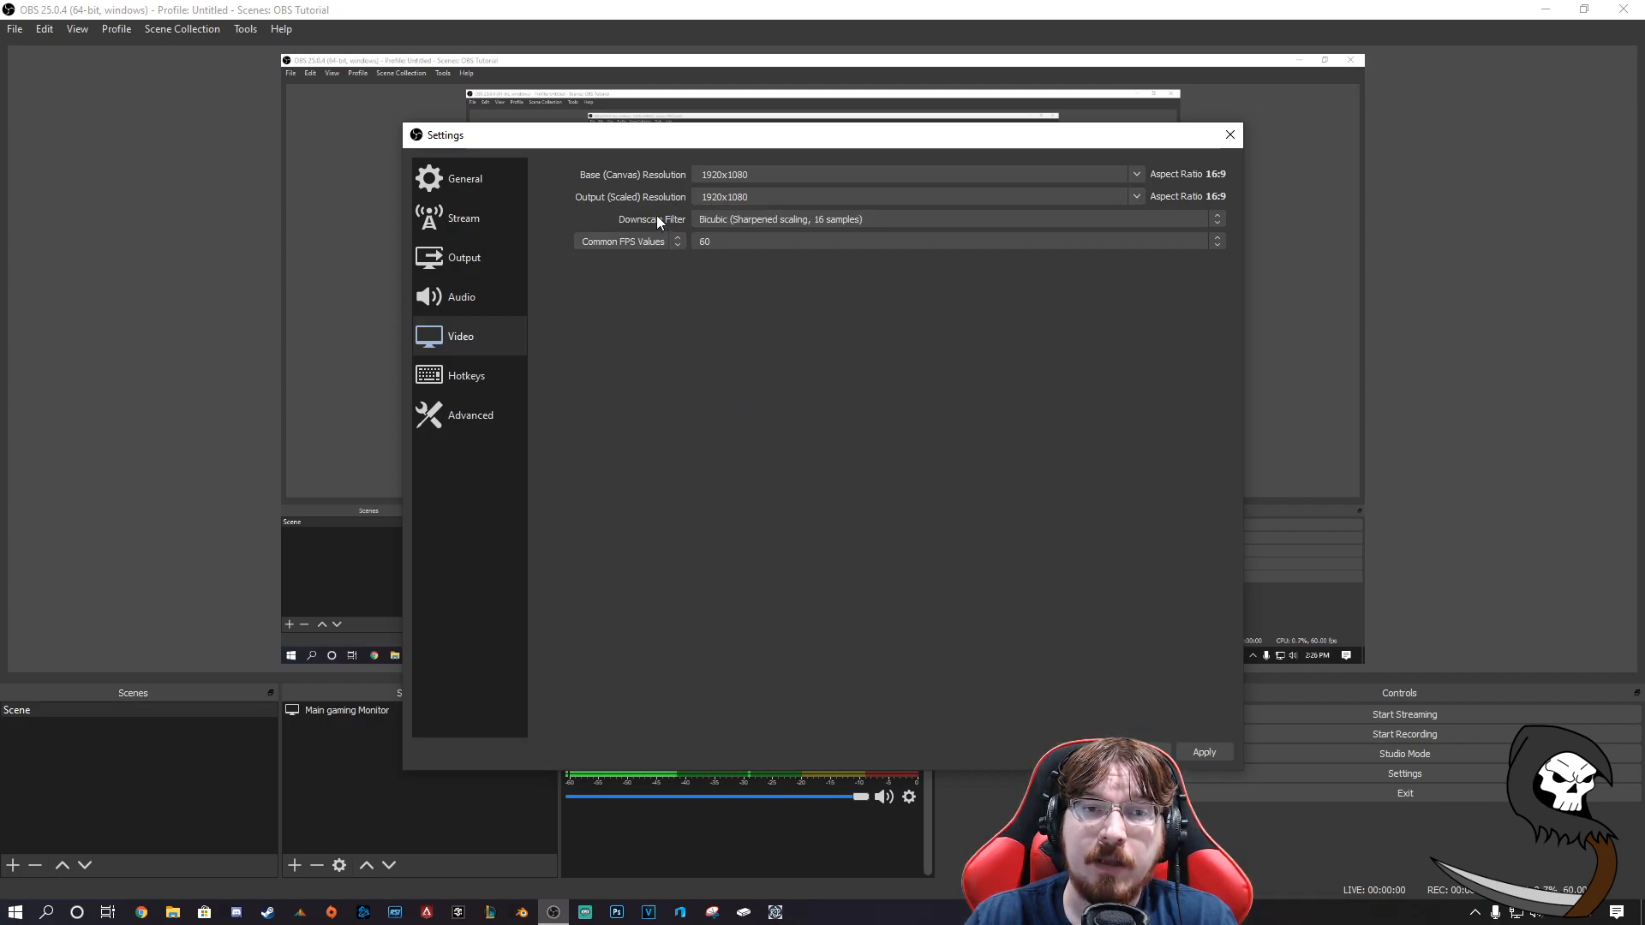
pyautogui.click(708, 220)
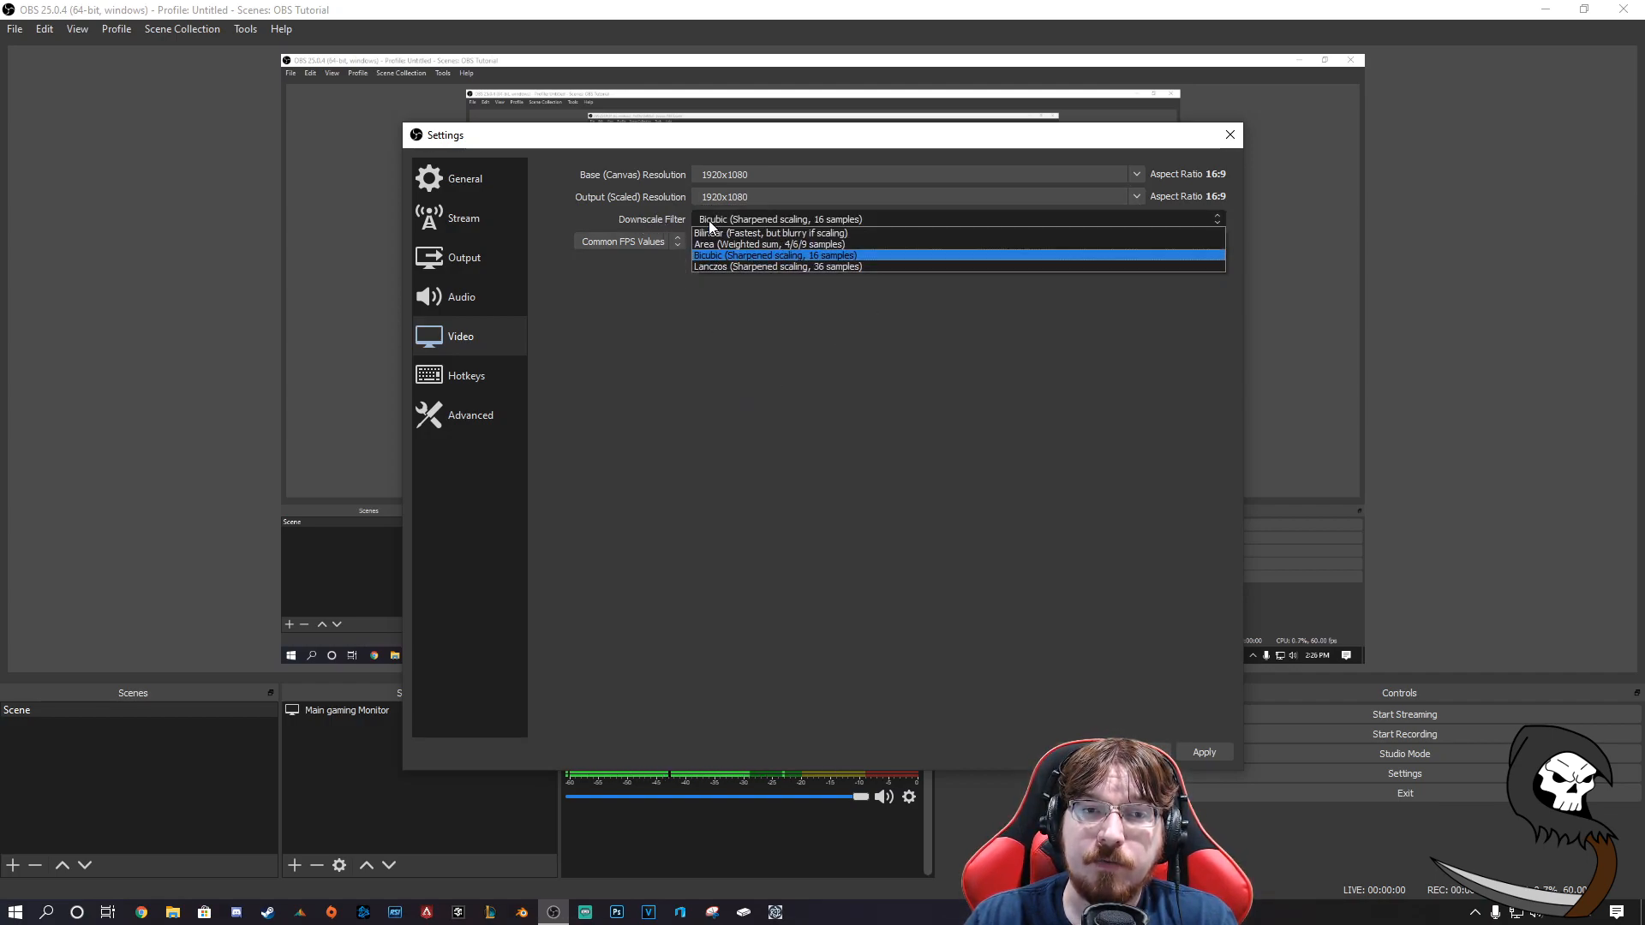
pyautogui.click(744, 254)
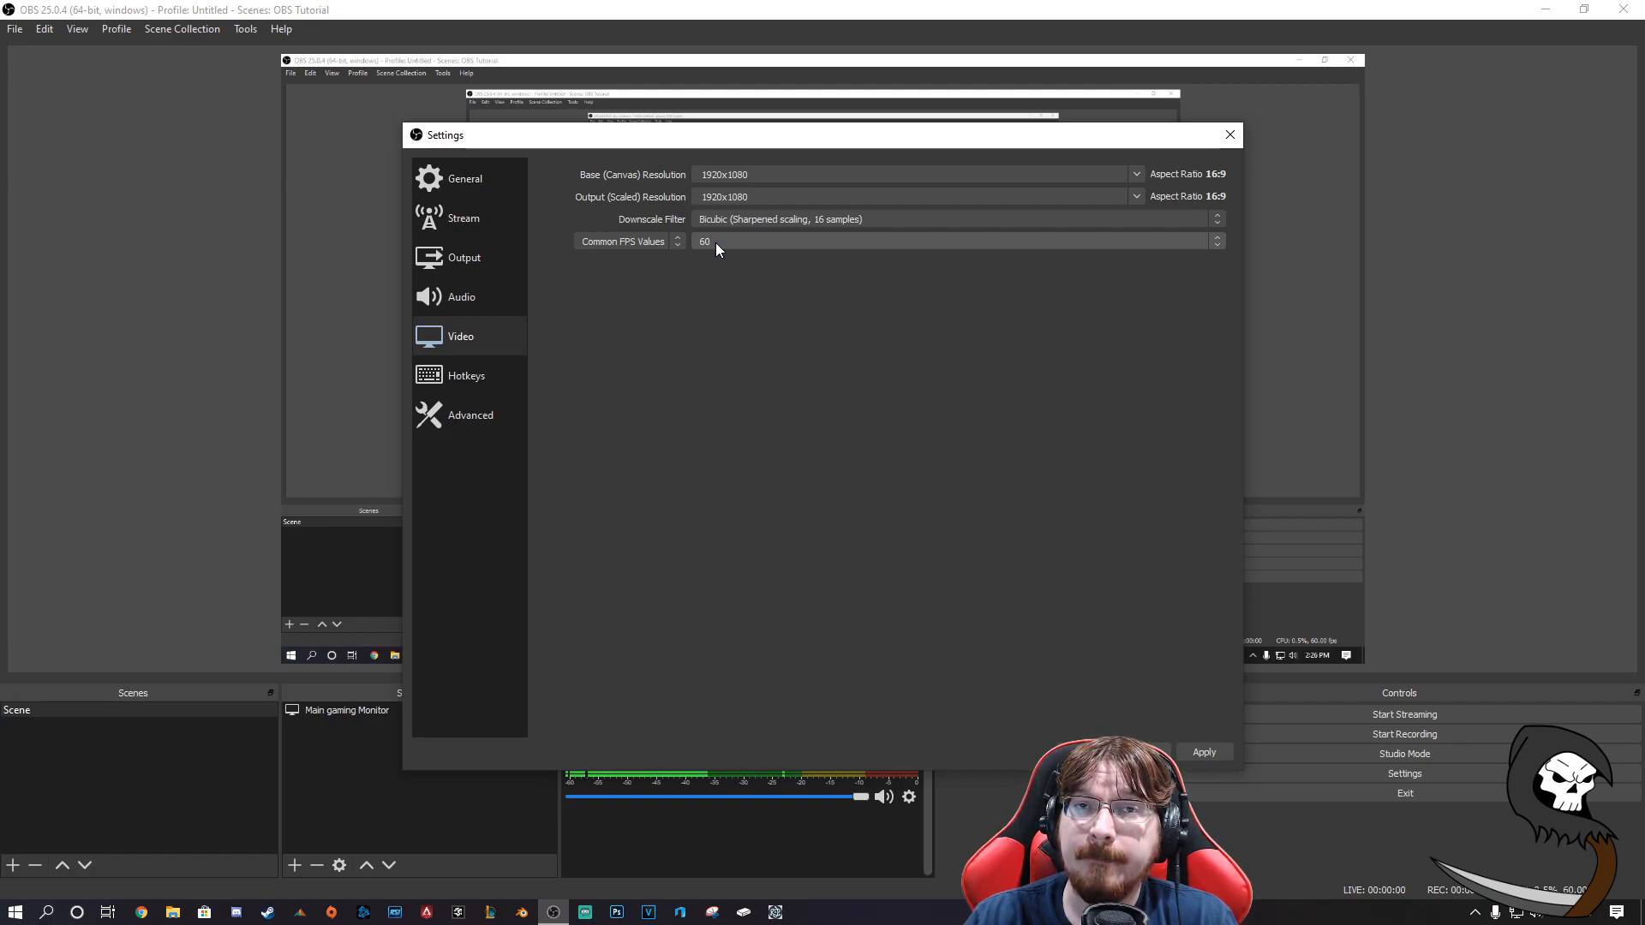
pyautogui.click(716, 243)
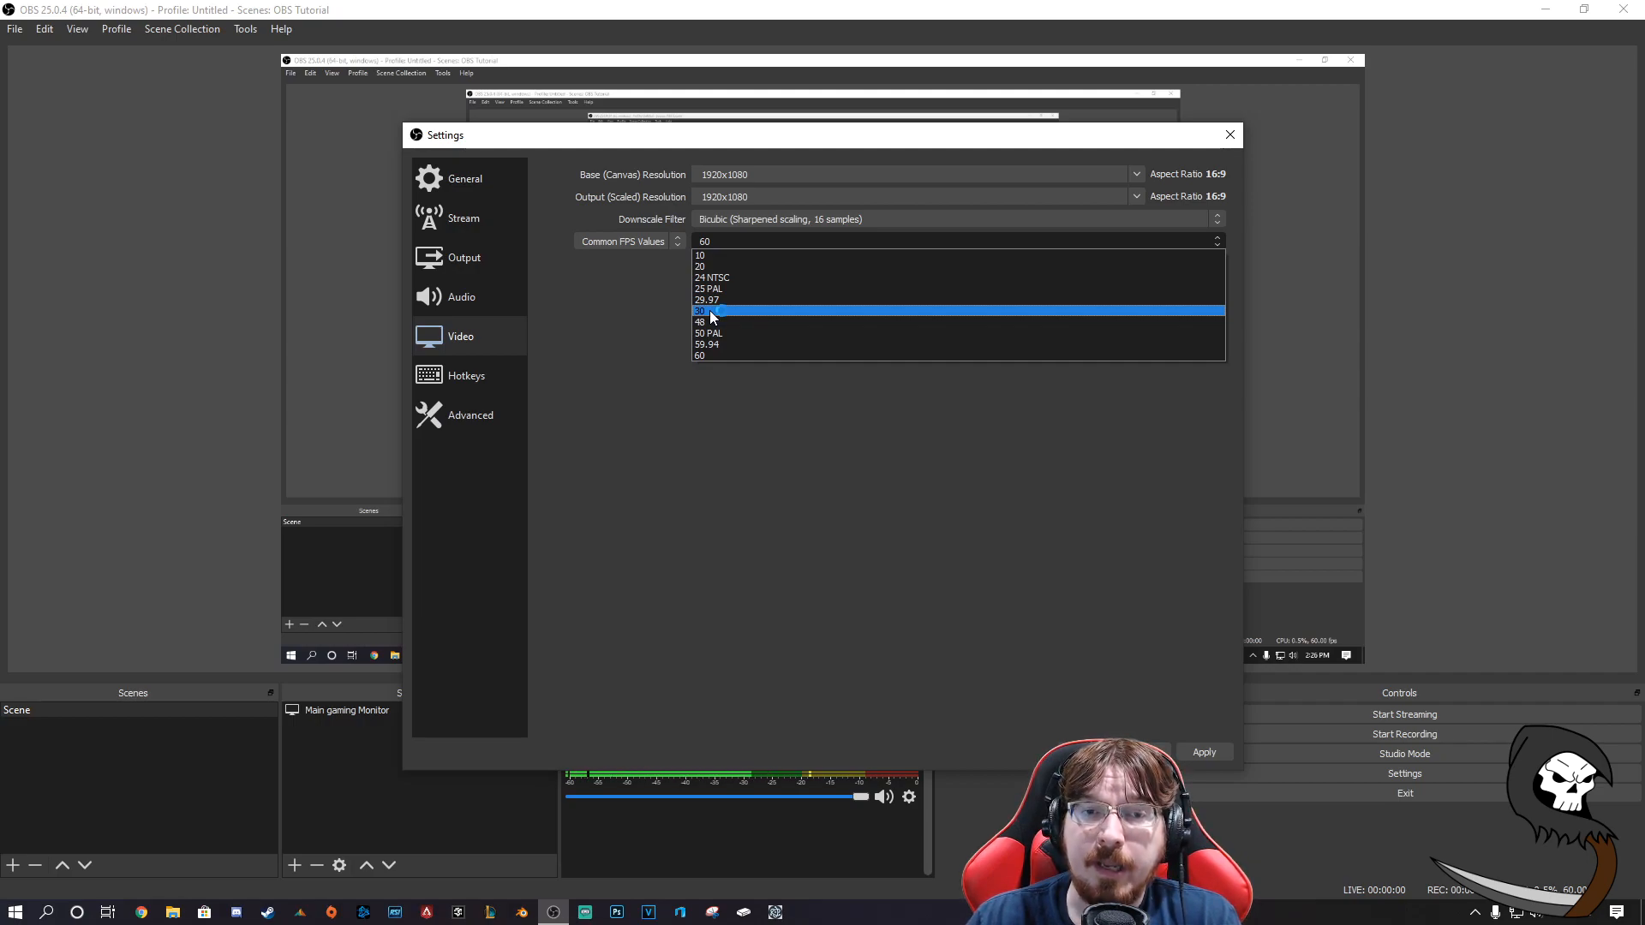
pyautogui.click(706, 356)
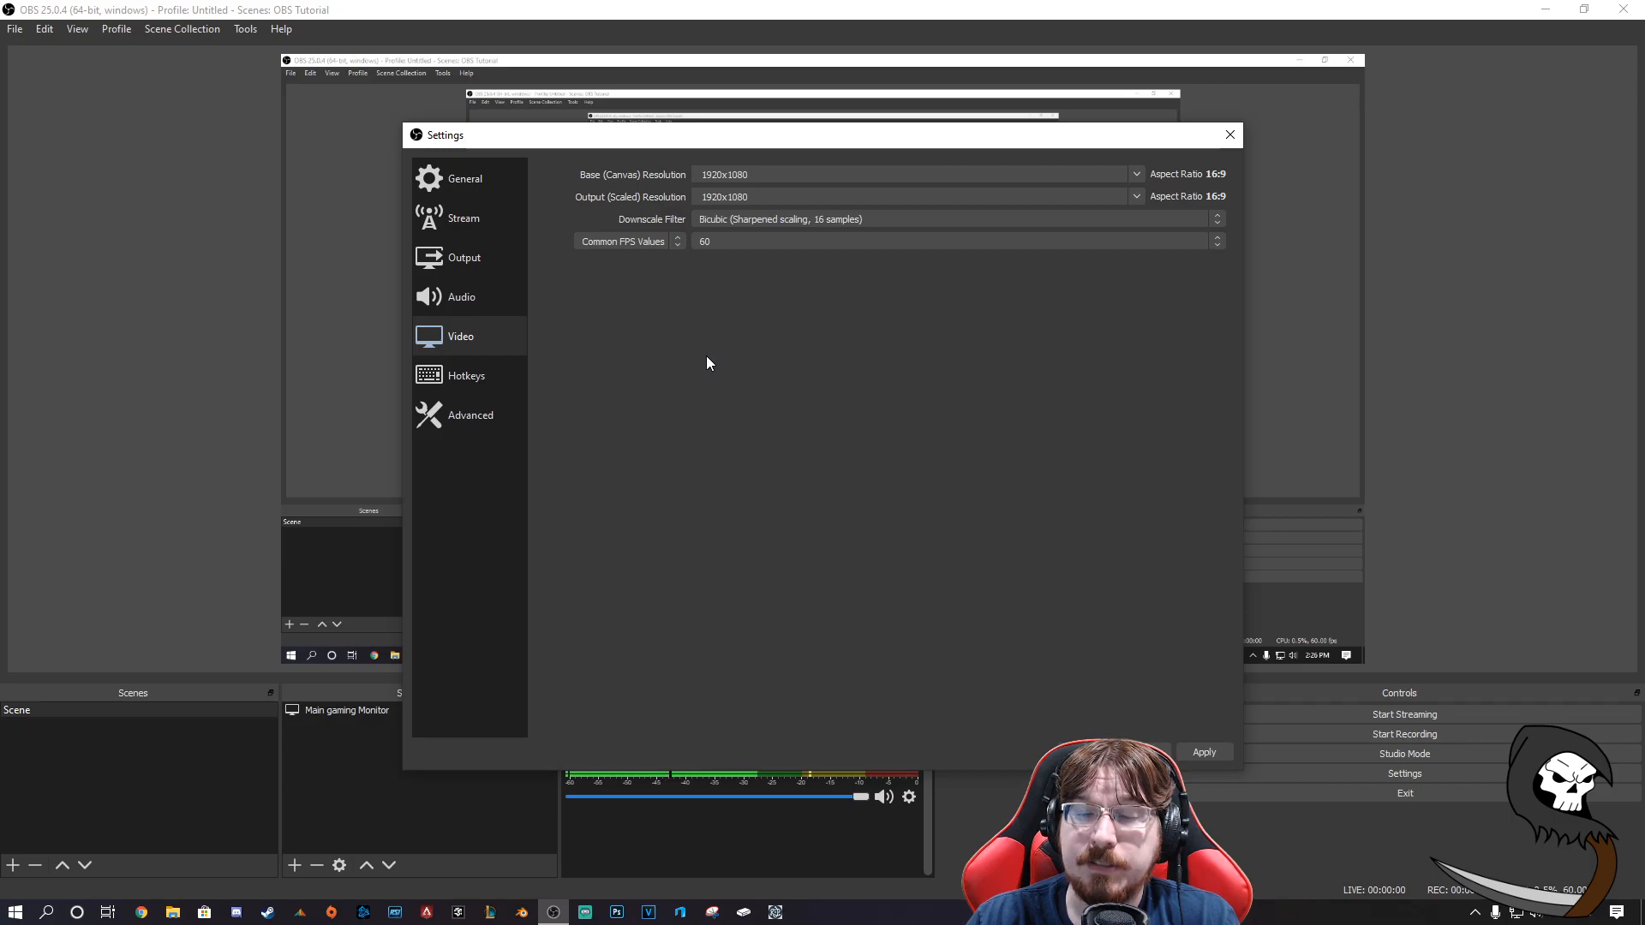
# Review the streaming and recording hotkeys and the general settings
pyautogui.click(463, 378)
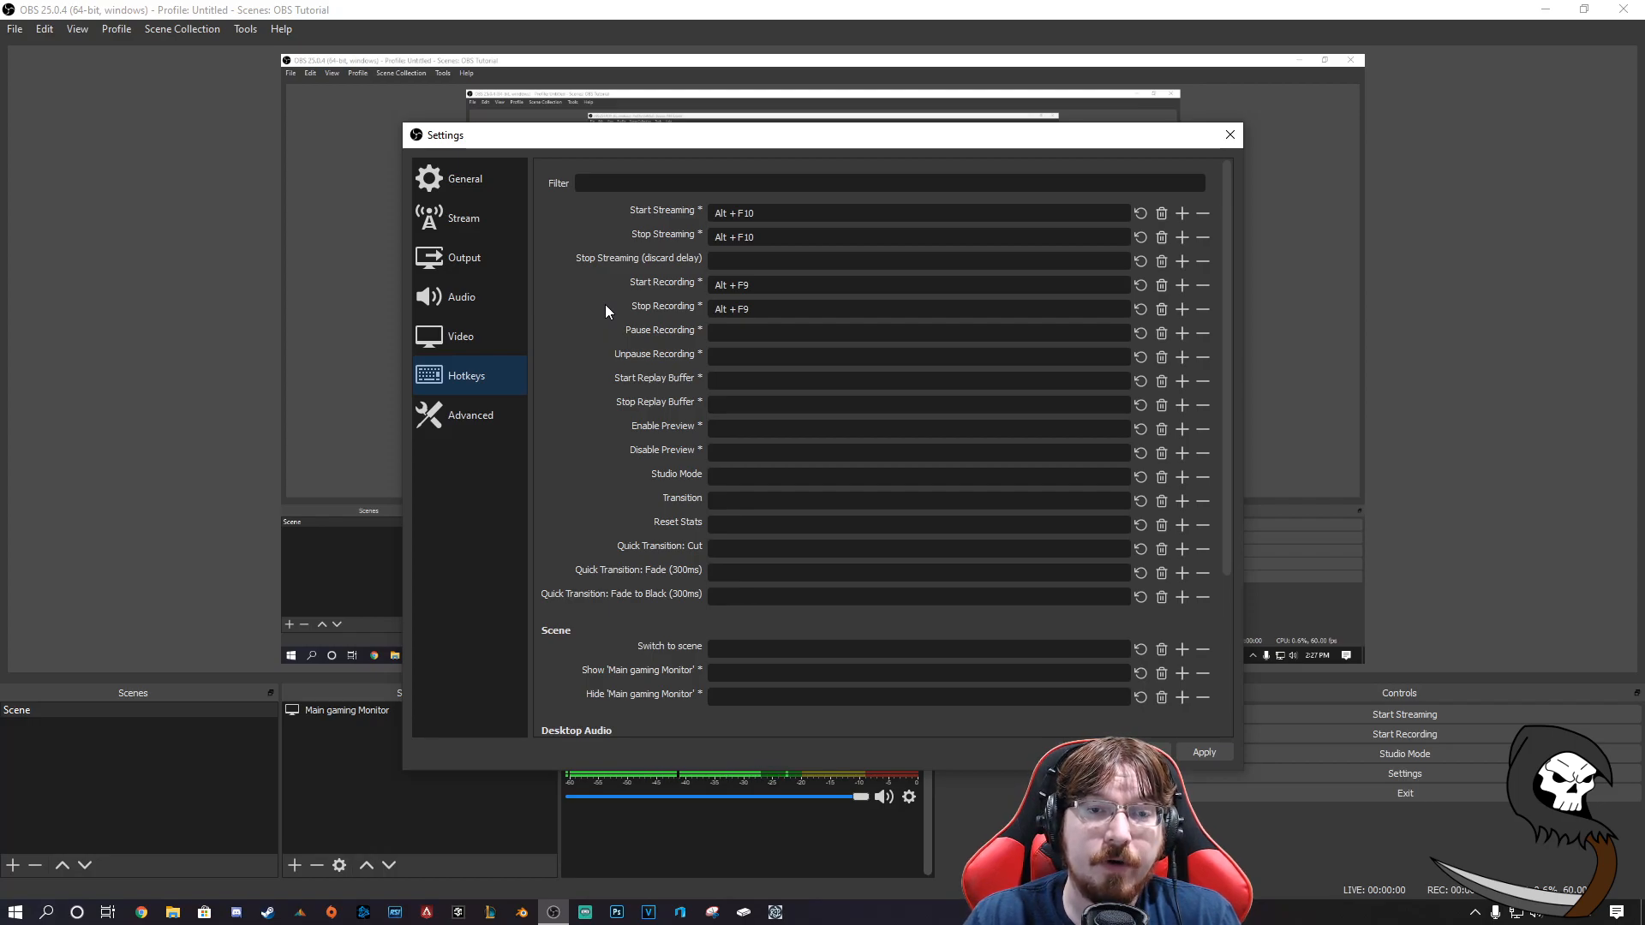
pyautogui.click(481, 183)
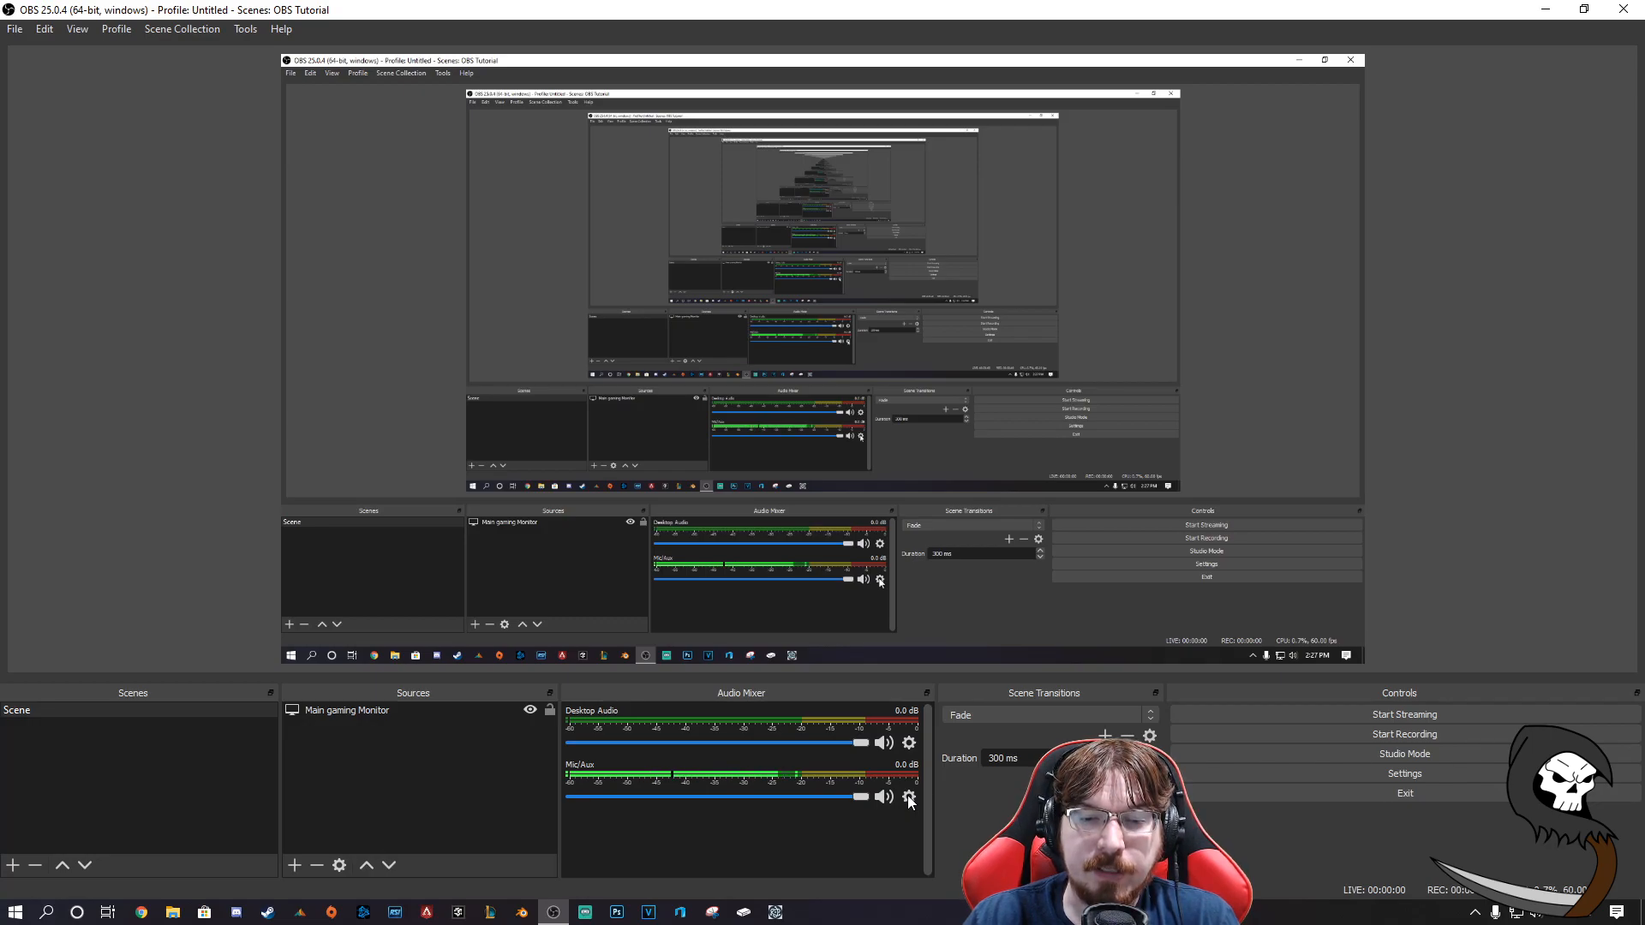
# In the advanced audio properties, remove Desktop Audio from track 2 and Mic/Aux from track 3
pyautogui.click(910, 744)
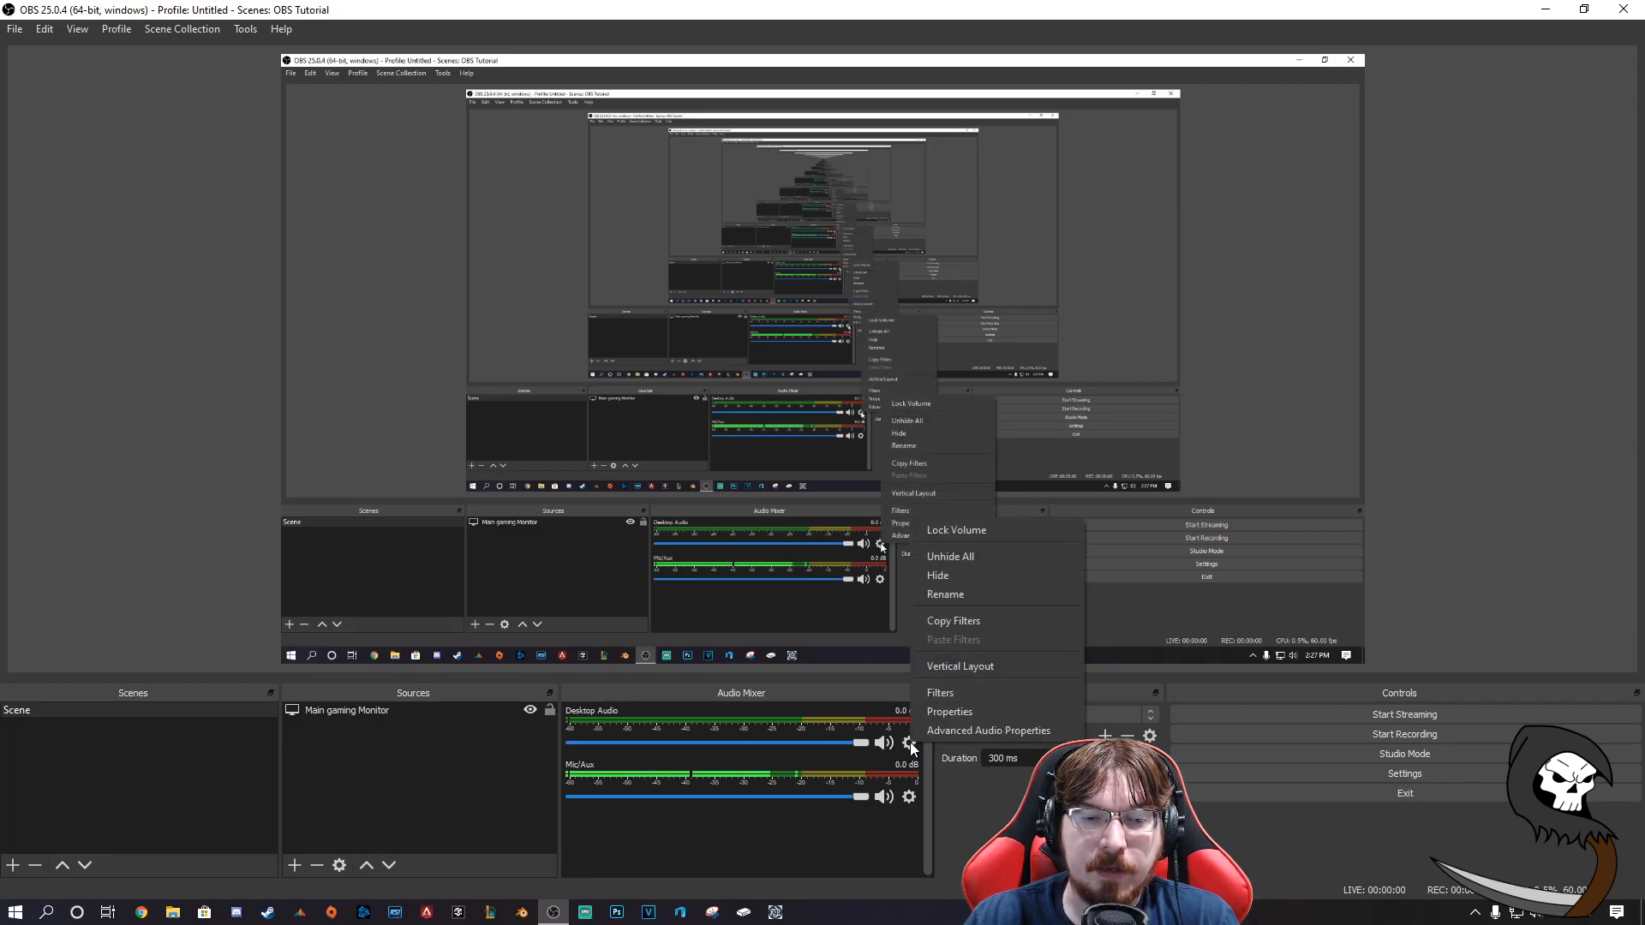
pyautogui.click(963, 732)
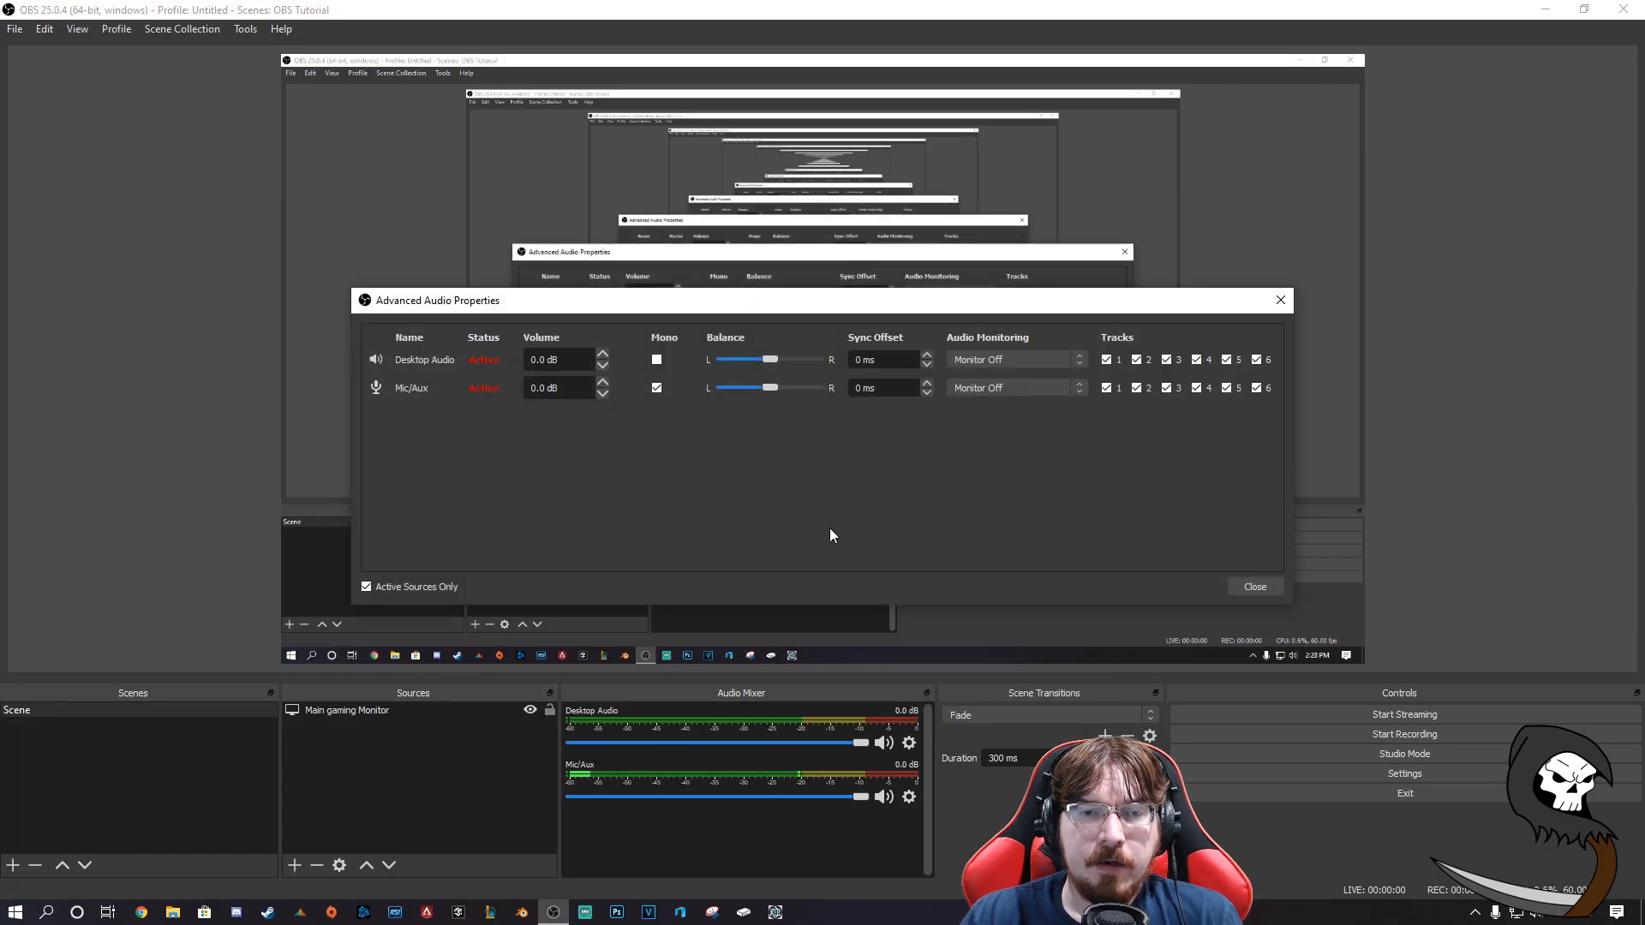
pyautogui.click(1107, 360)
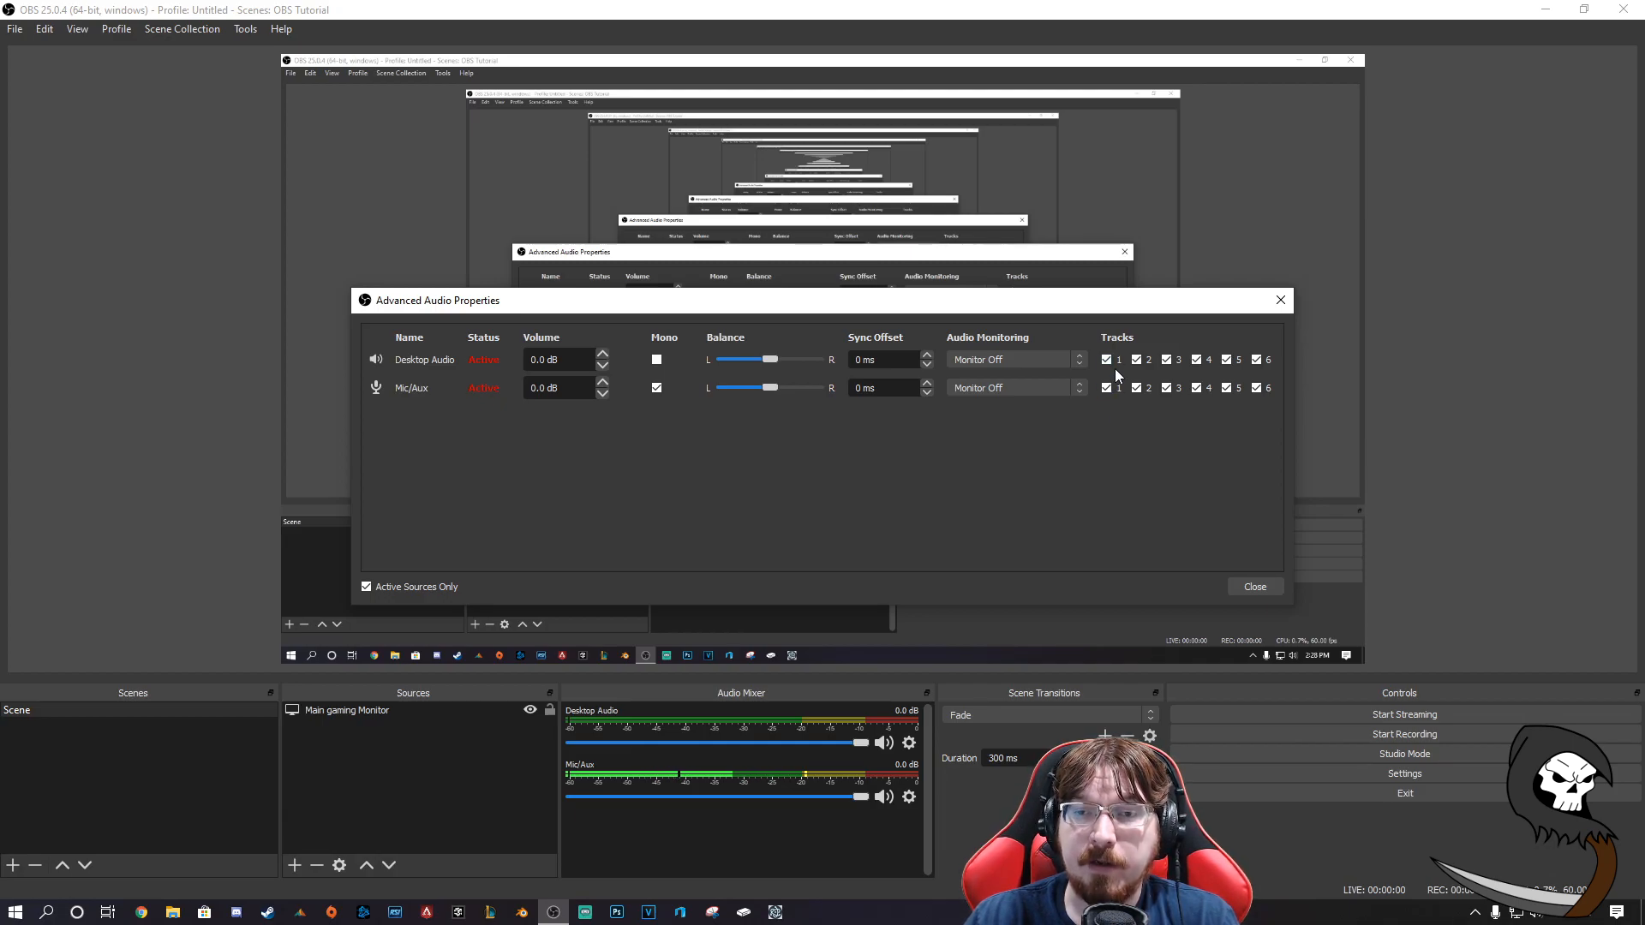
pyautogui.click(1137, 360)
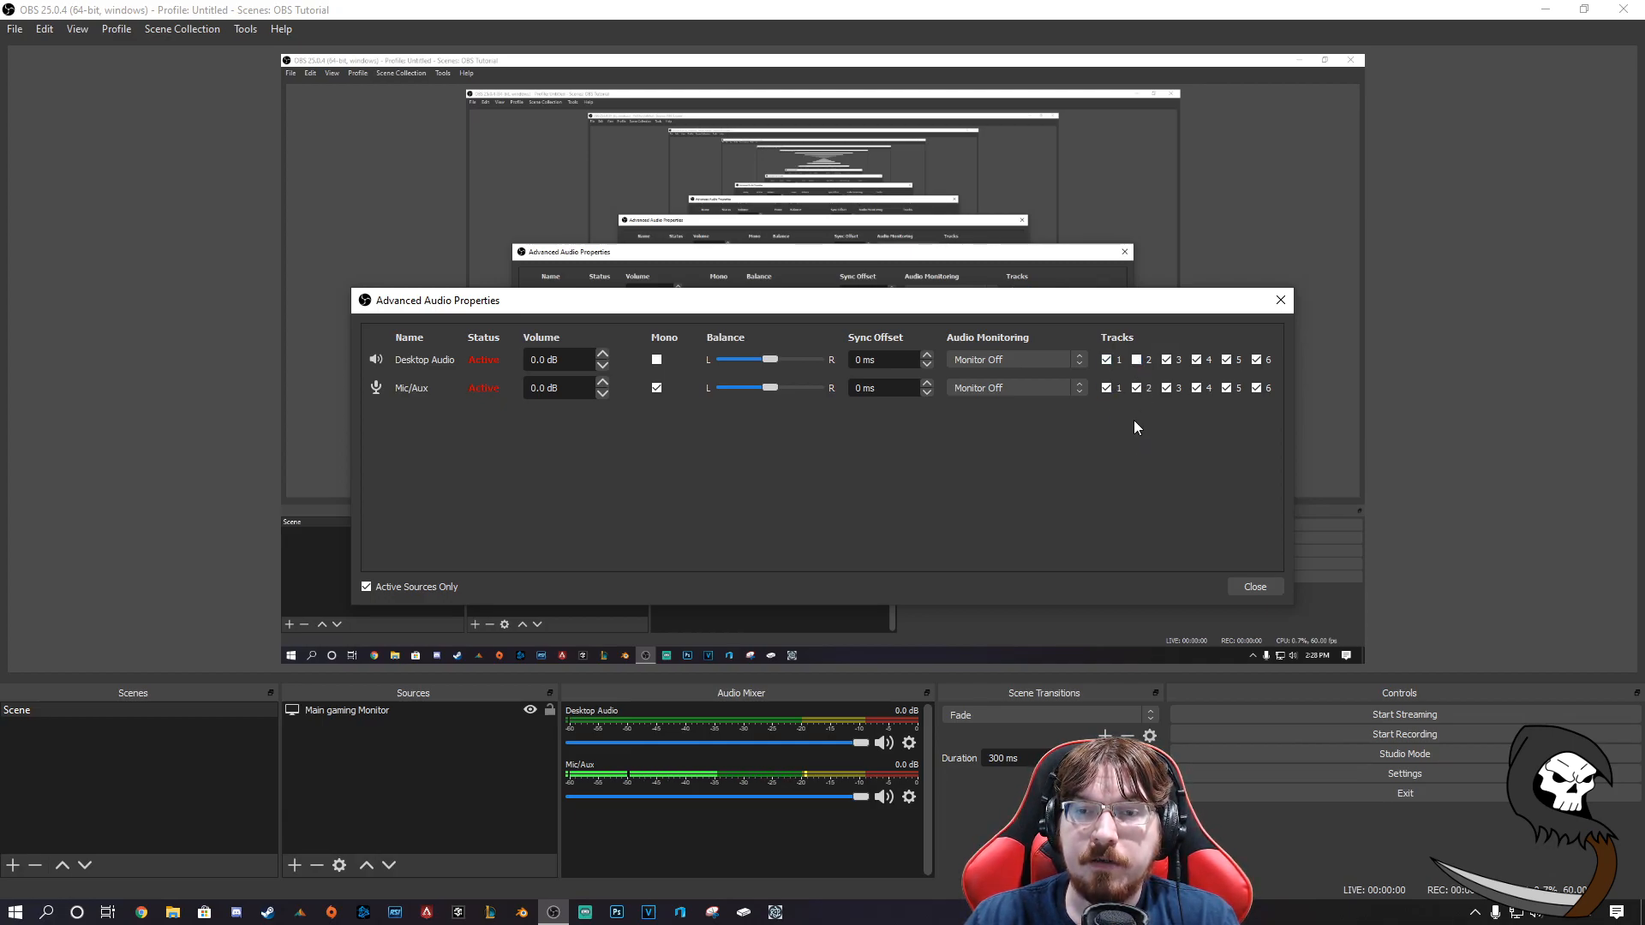
pyautogui.click(1167, 389)
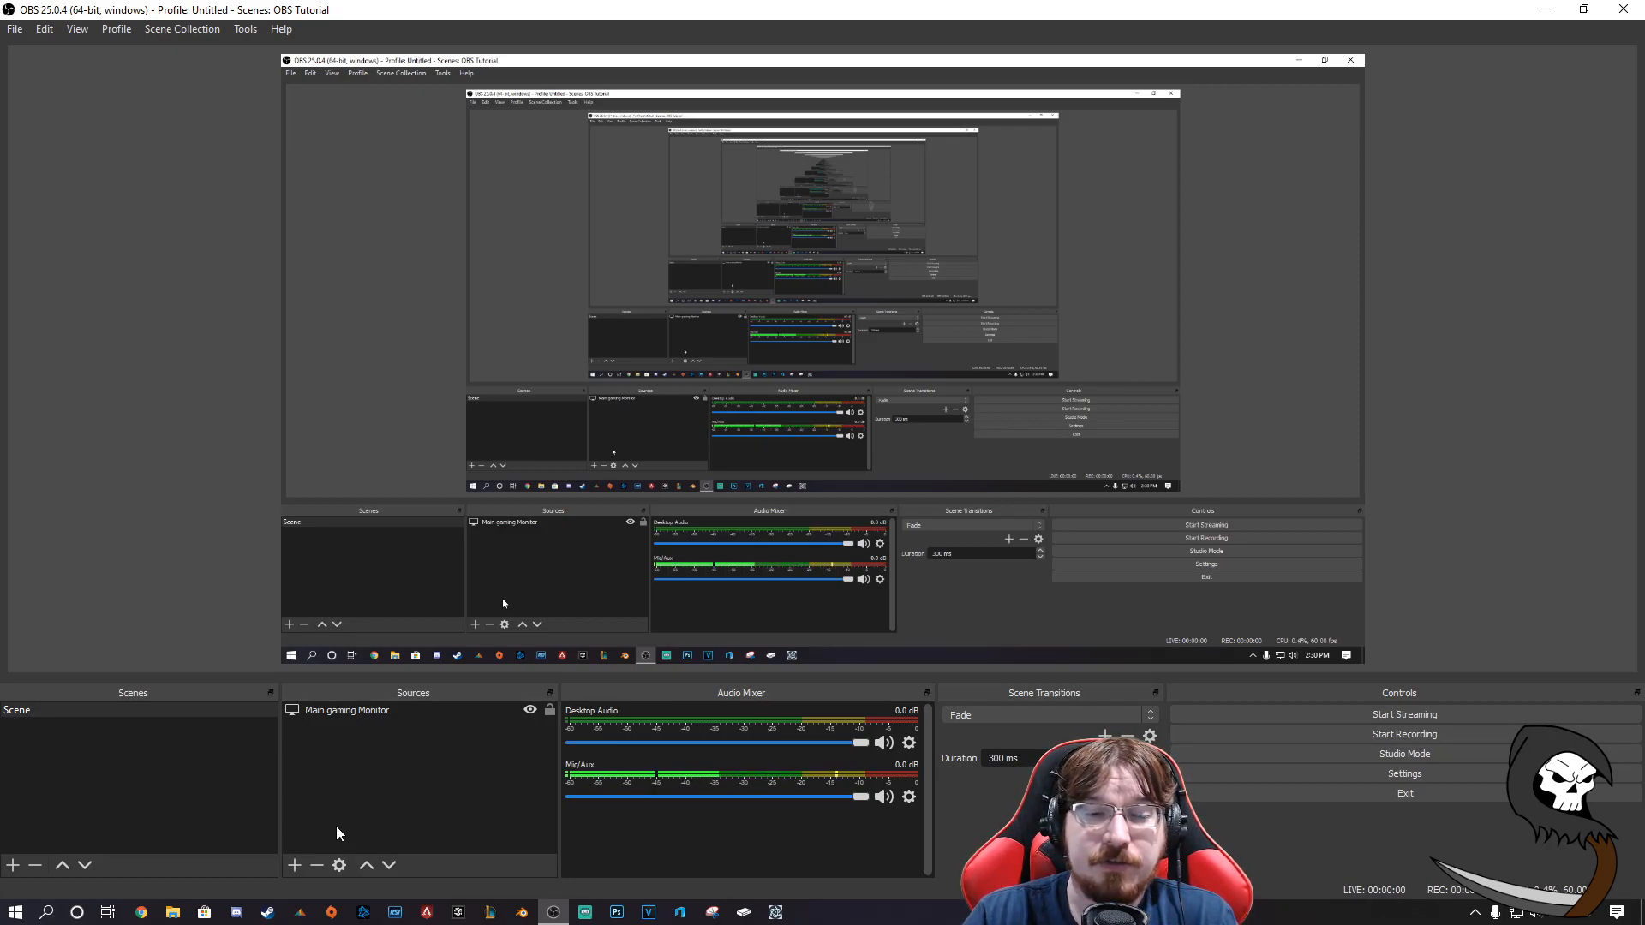
# Add a video capture device source named Webcam that uses the HD Pro Webcam C920
pyautogui.click(294, 866)
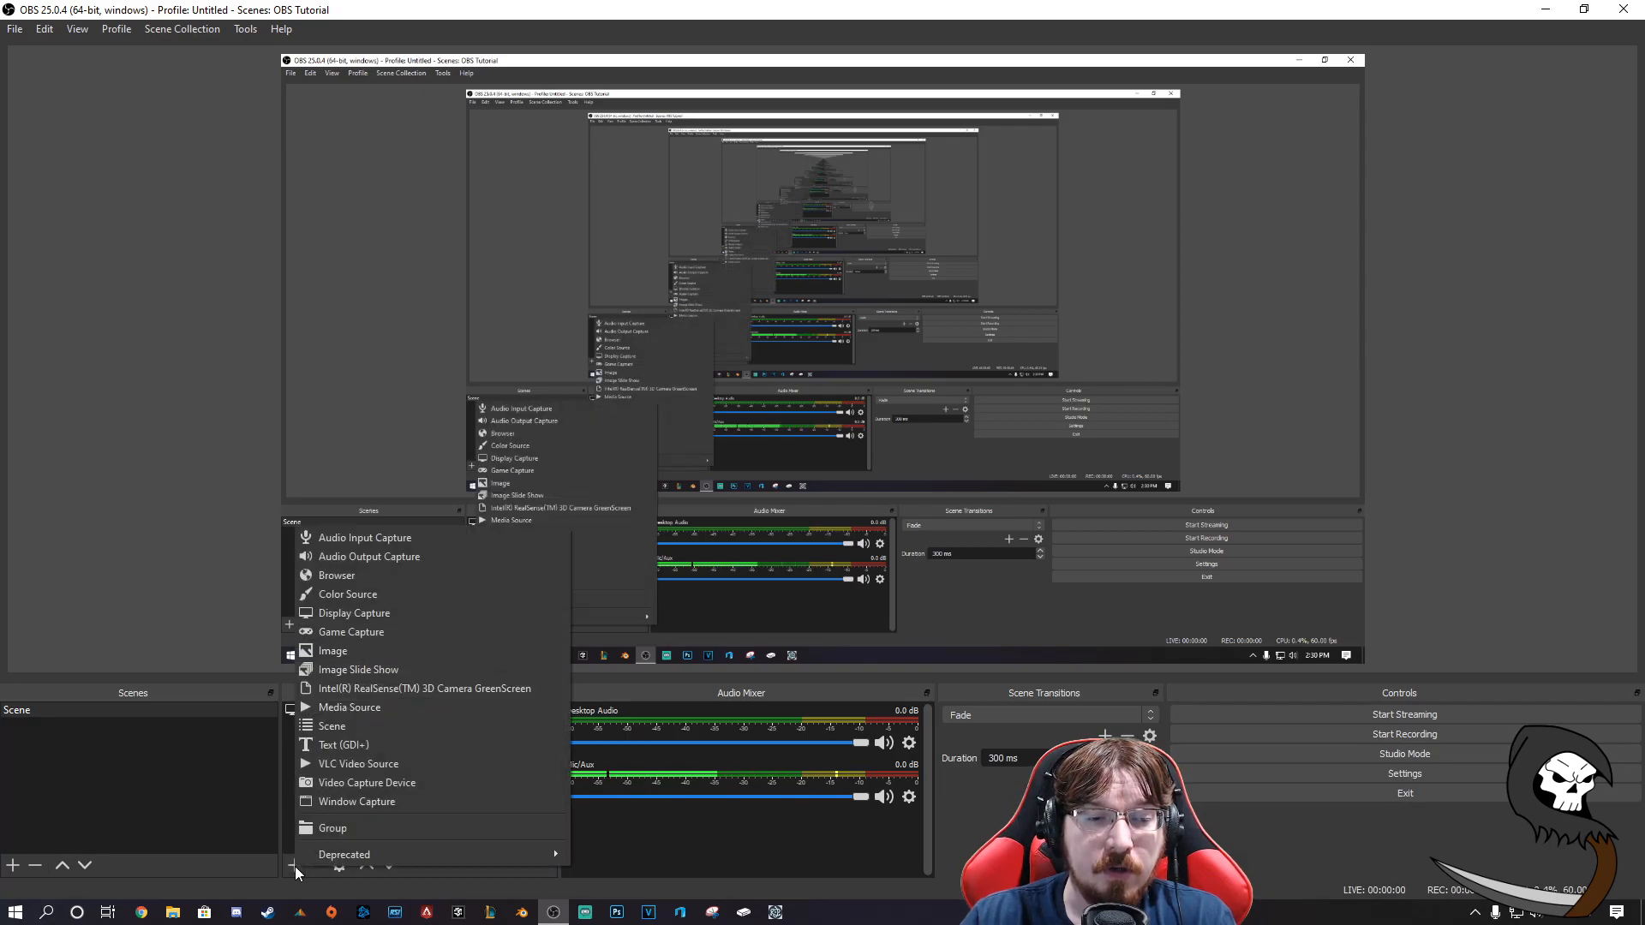
pyautogui.click(344, 783)
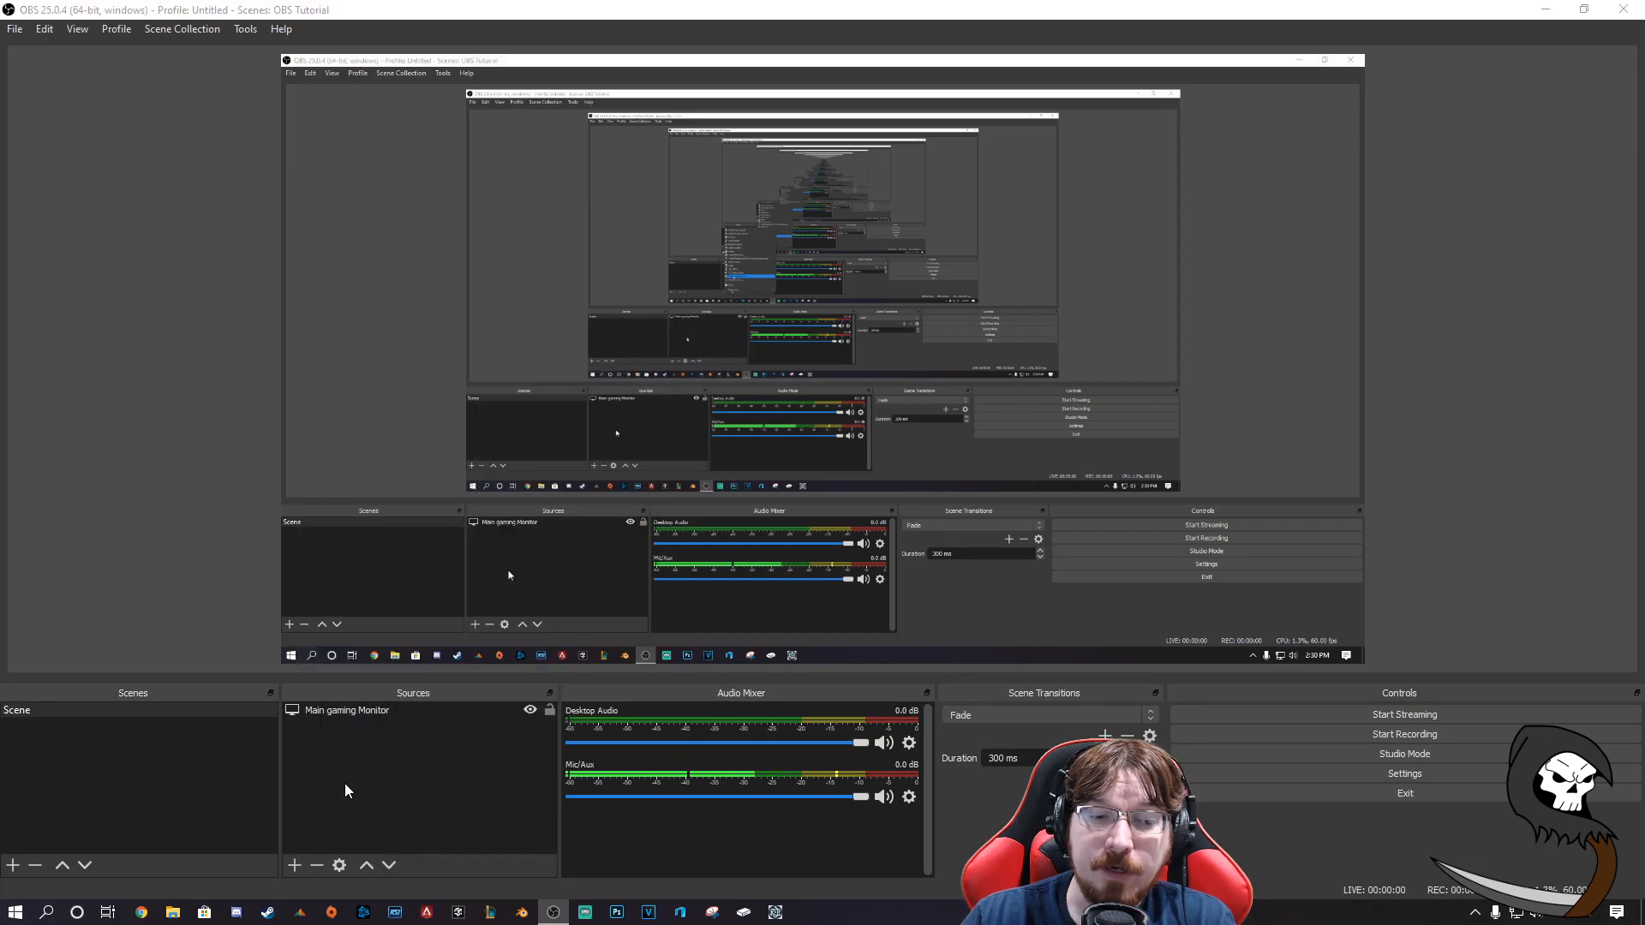
pyautogui.write('Webcam')
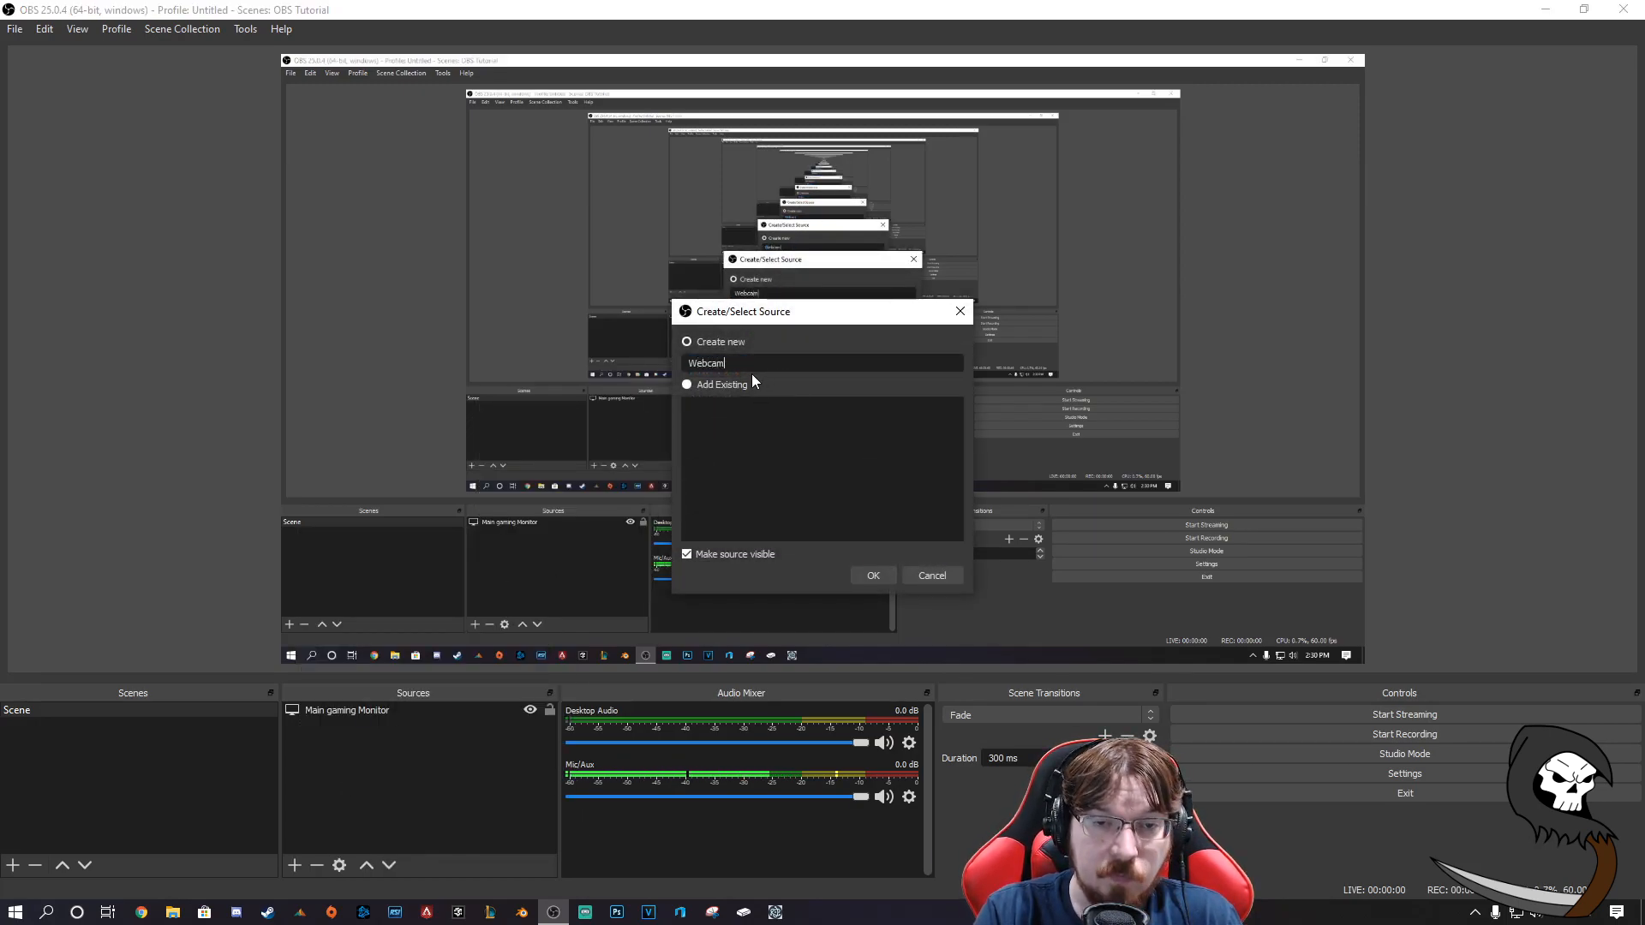
pyautogui.click(876, 573)
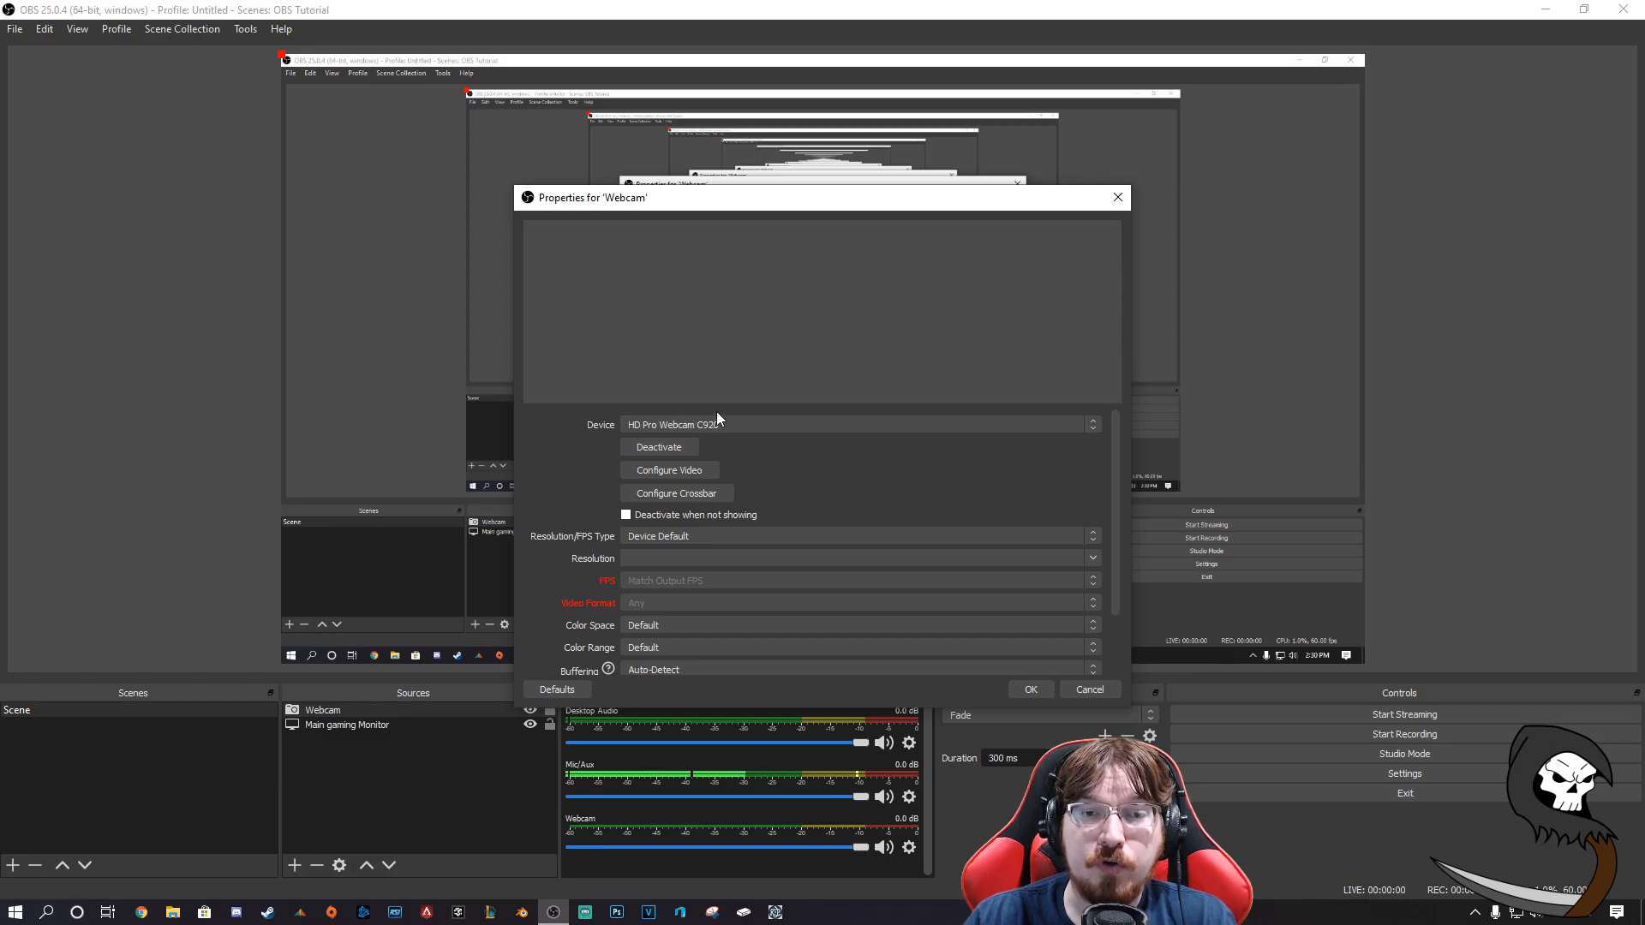
pyautogui.click(752, 425)
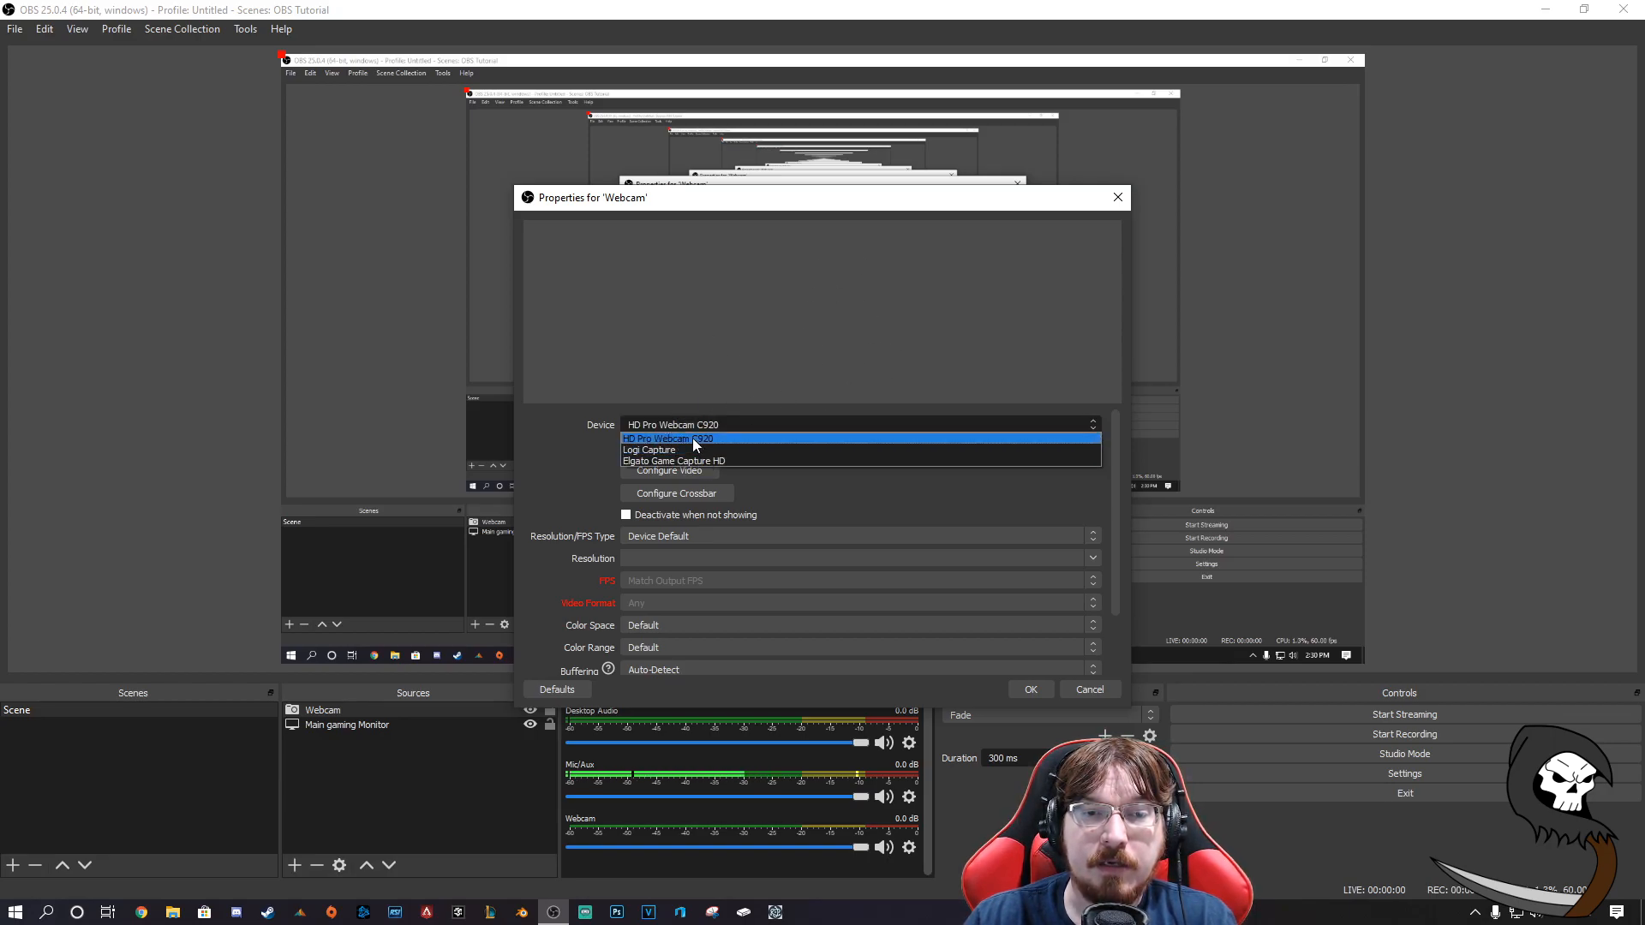
pyautogui.click(694, 439)
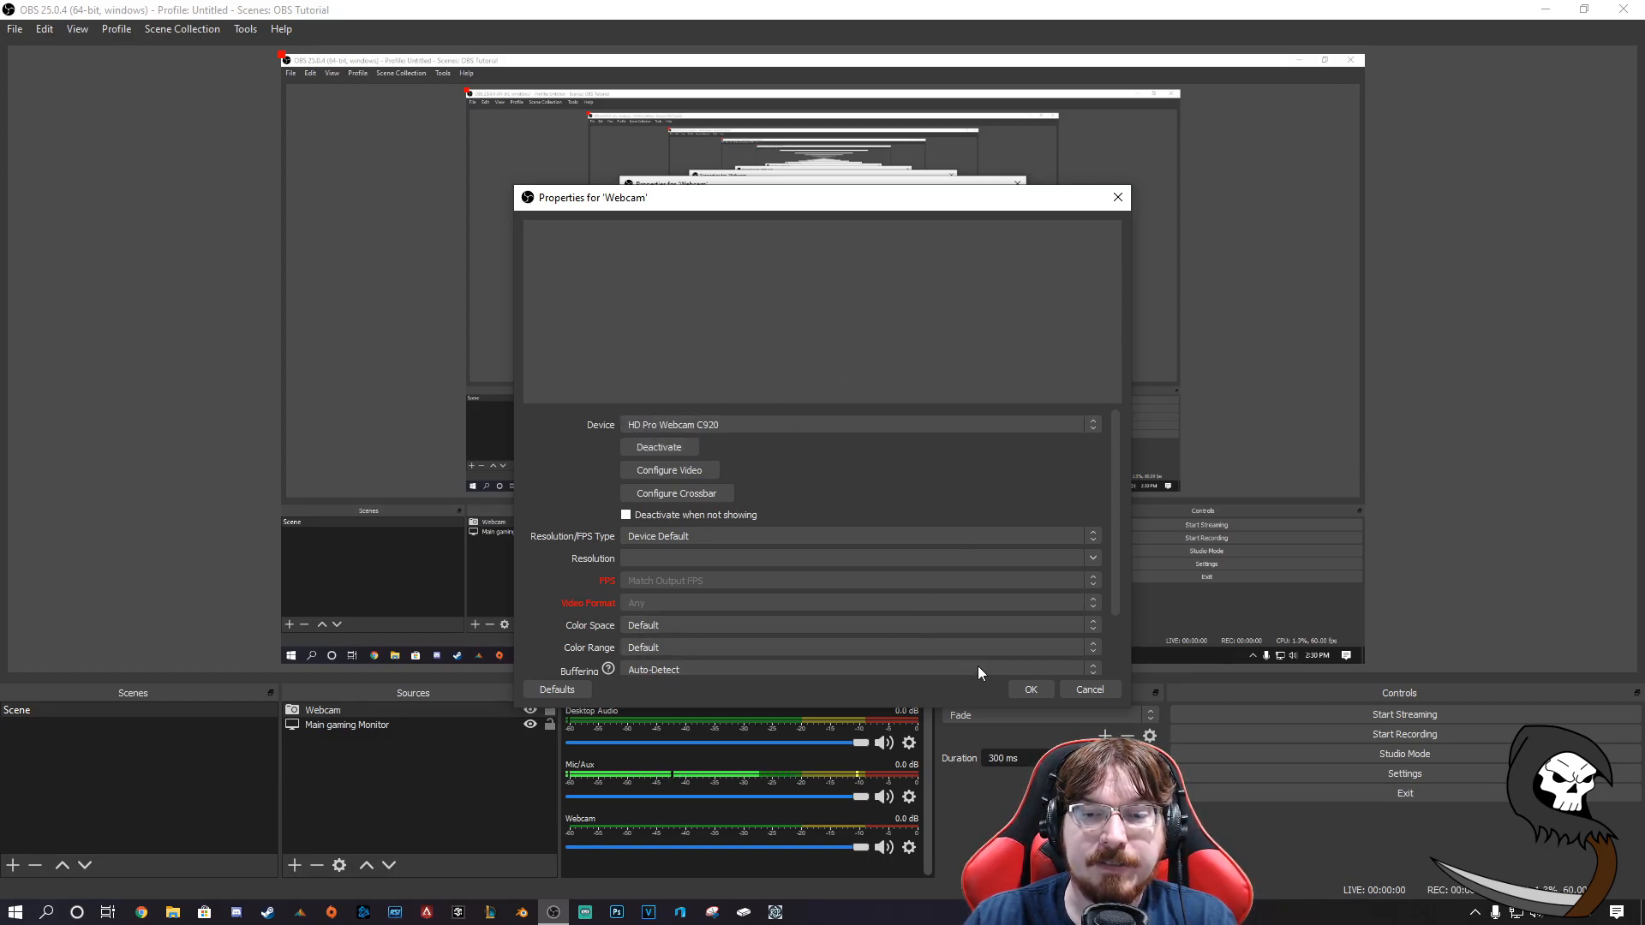
pyautogui.click(1031, 689)
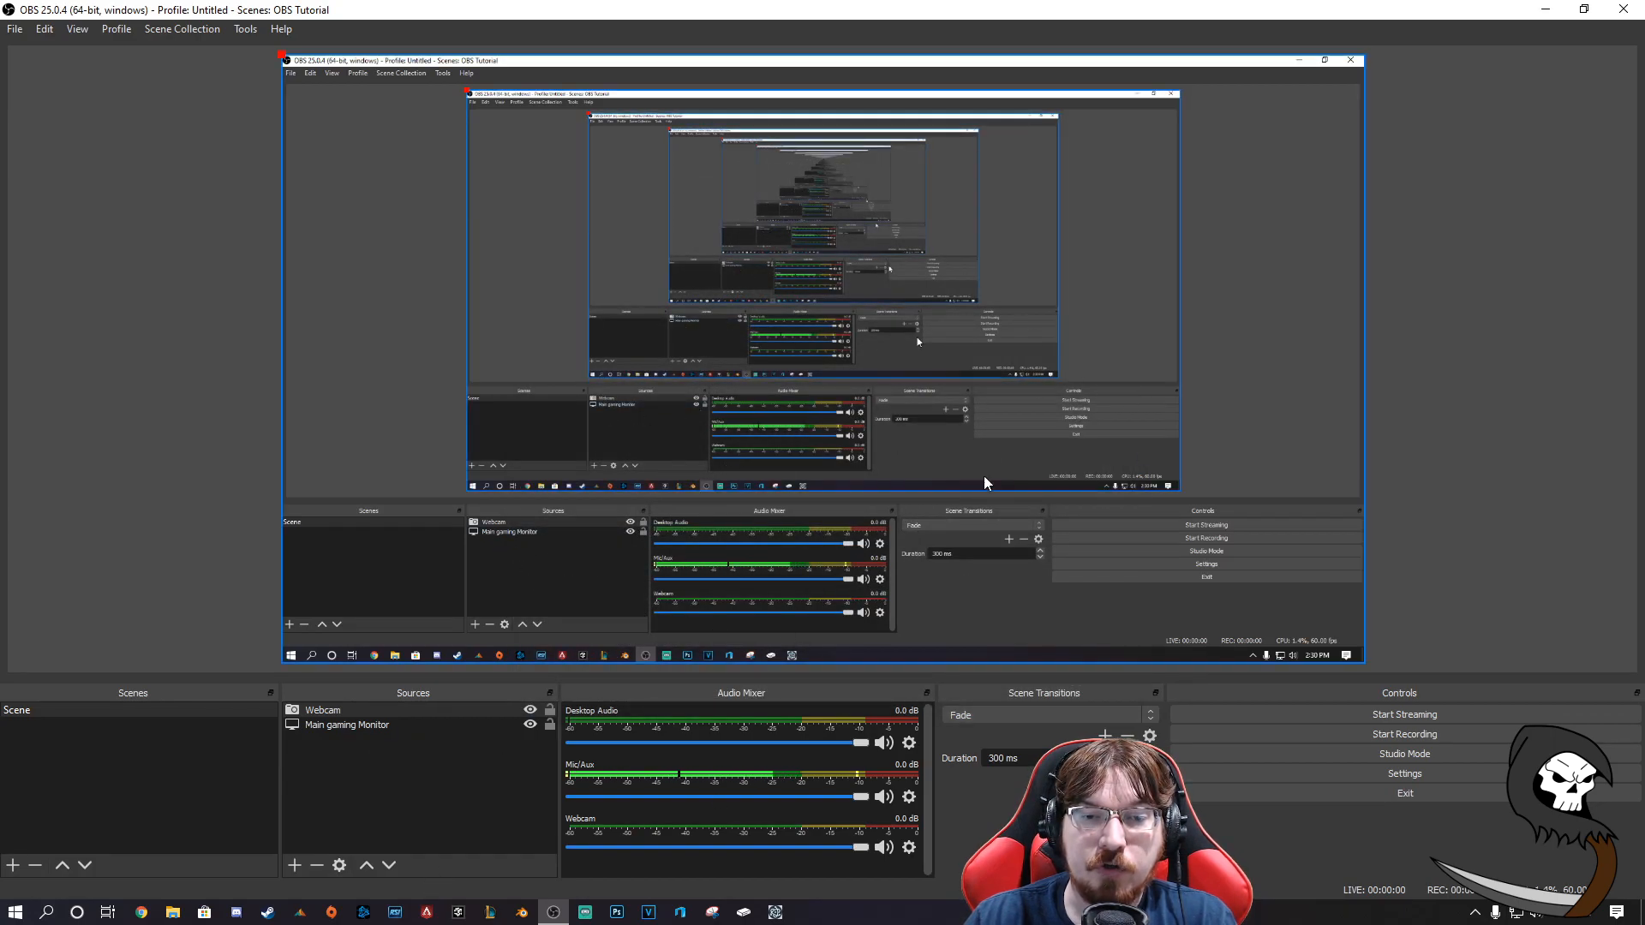
# Remove the Webcam source from the scene and confirm the removal
pyautogui.rightClick(311, 711)
pyautogui.click(365, 454)
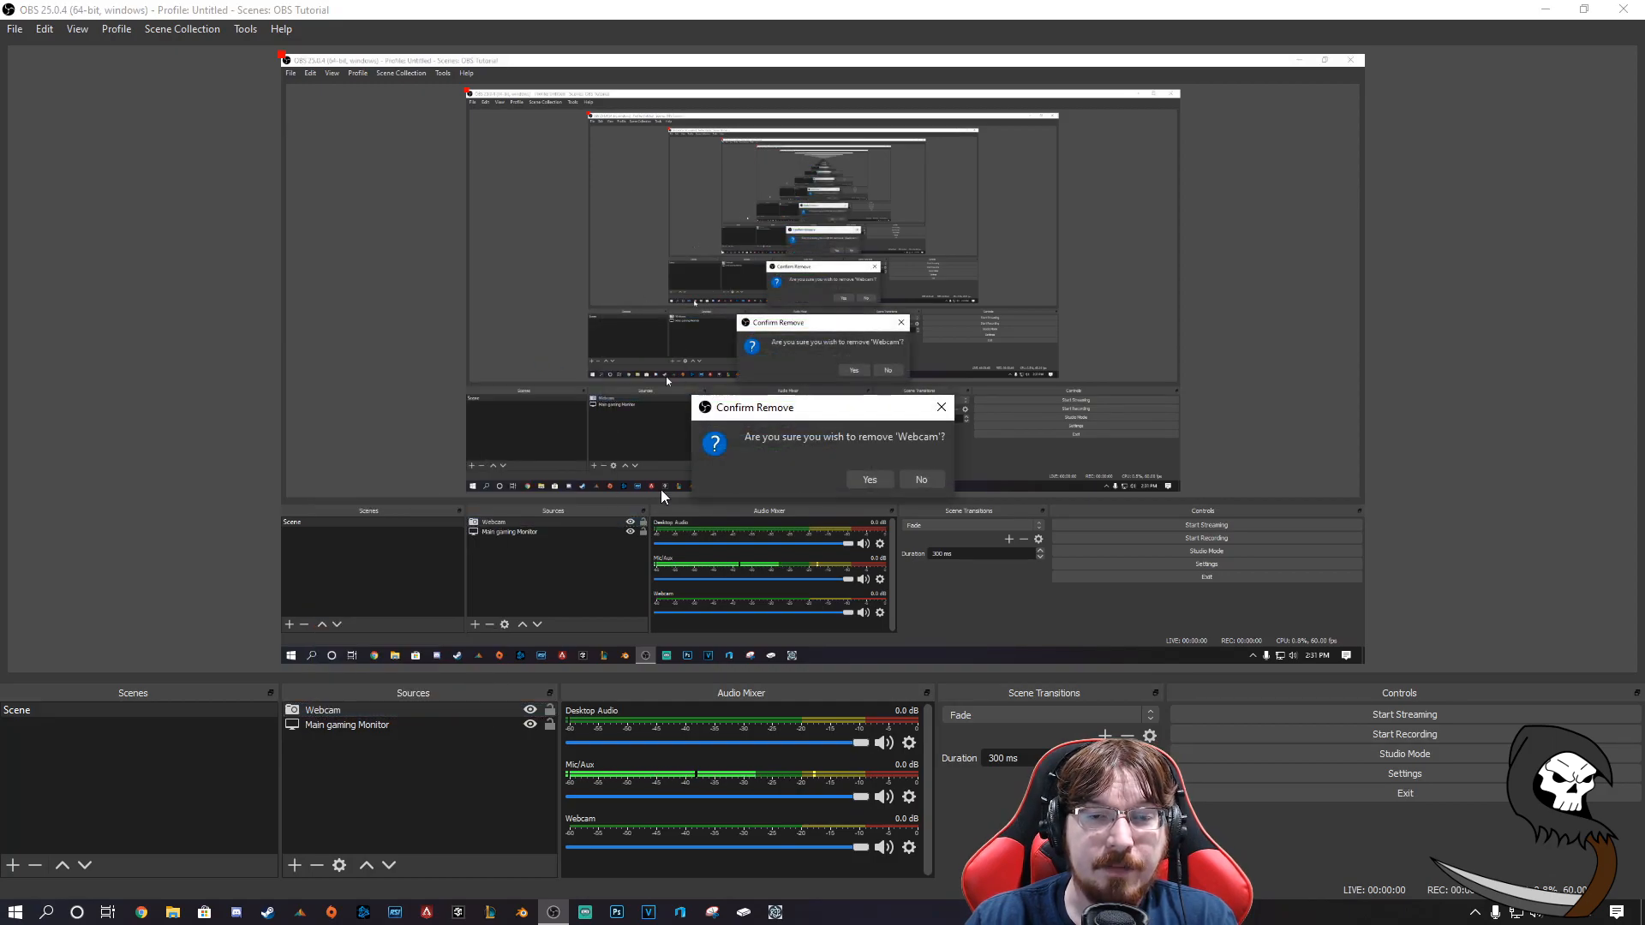
pyautogui.click(870, 480)
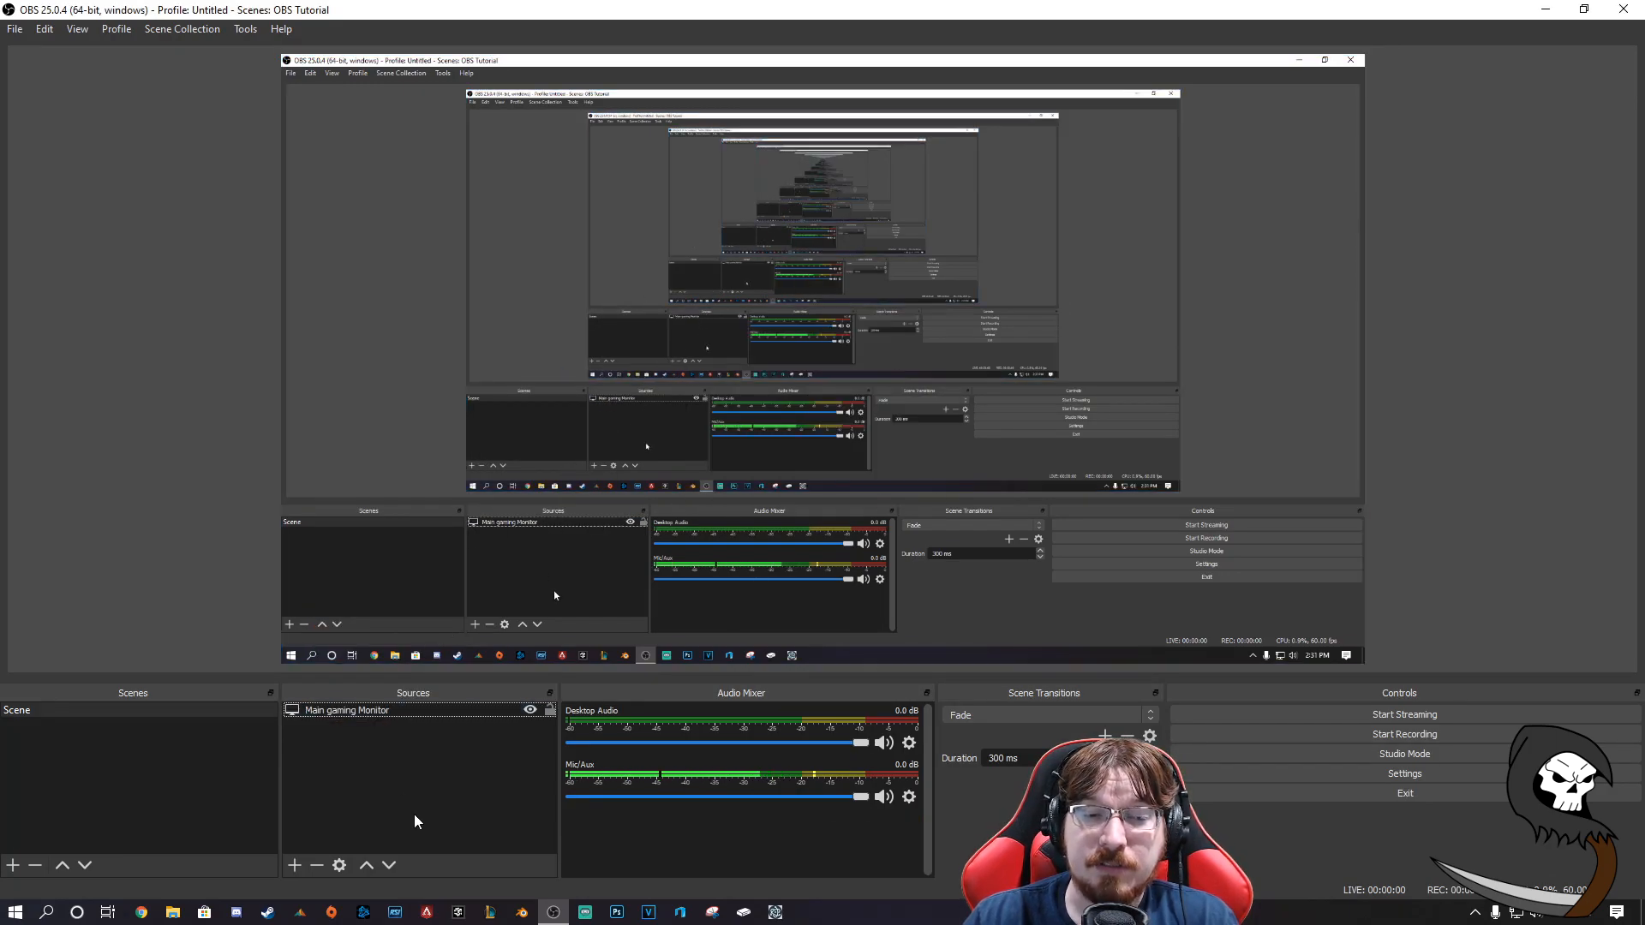